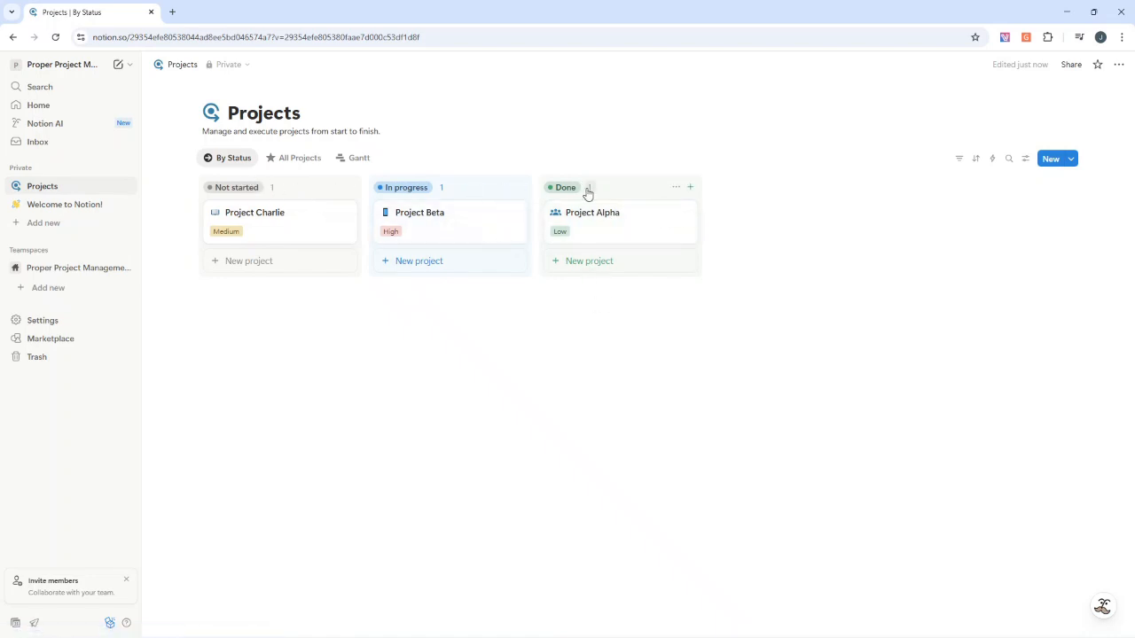
View the projects as the All Projects table, return to the By Status board, and open Project Charlie
left_click(302, 168)
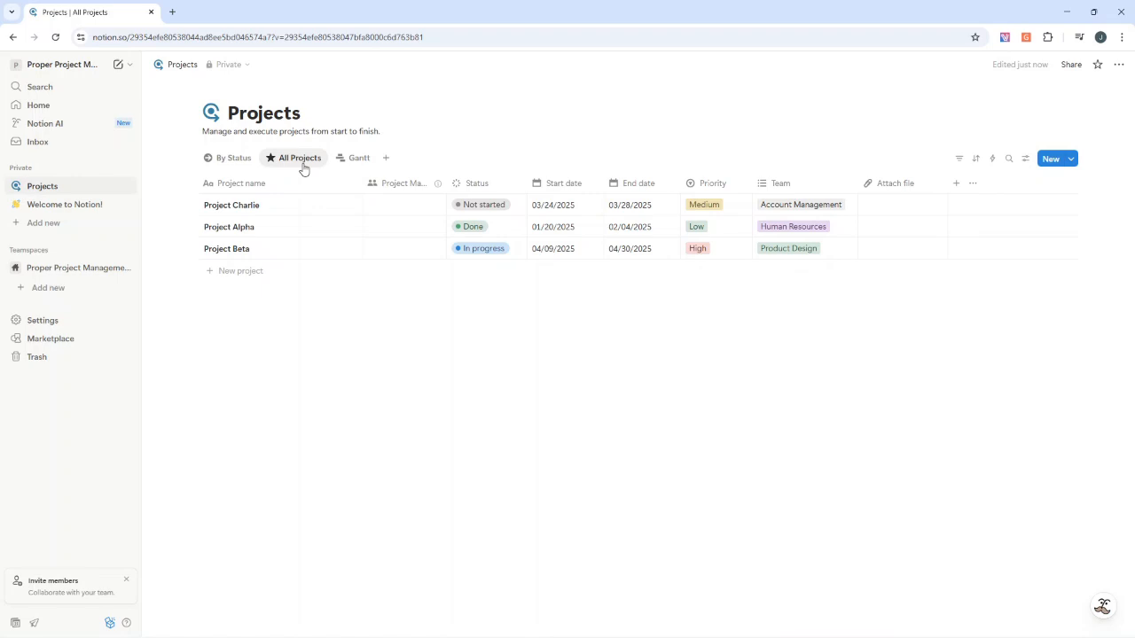
left_click(245, 165)
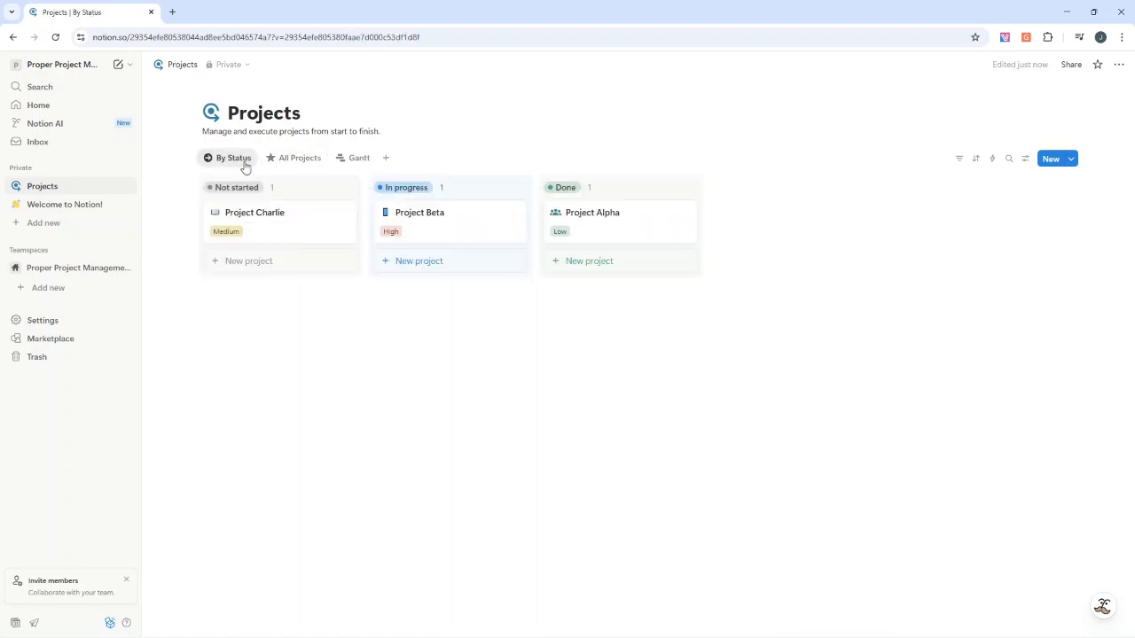
left_click(285, 225)
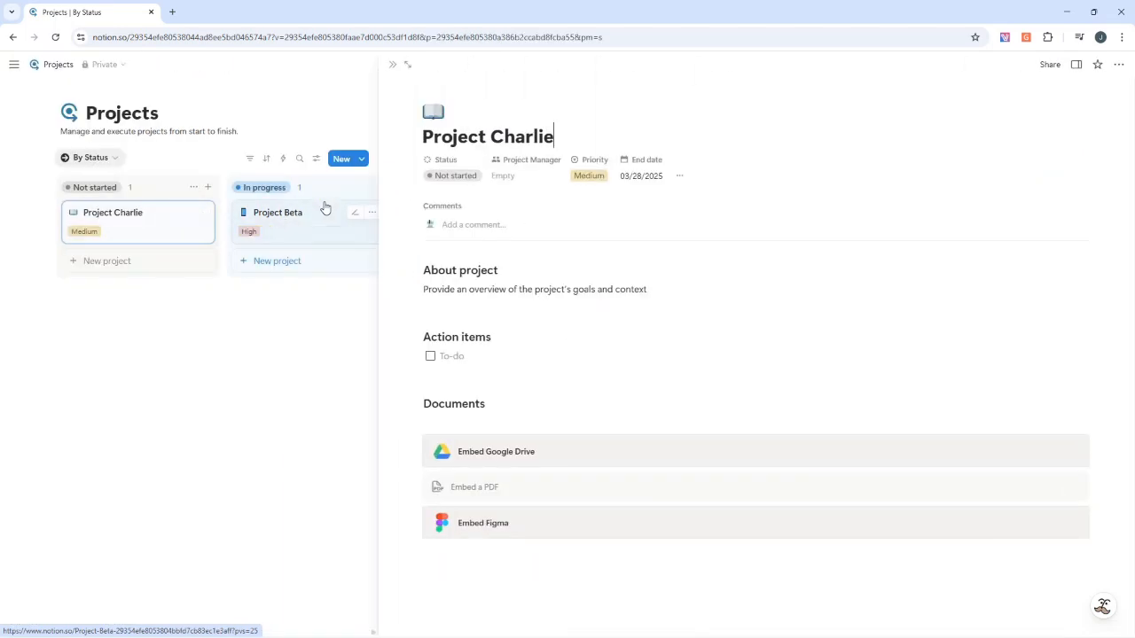
left_click(535, 164)
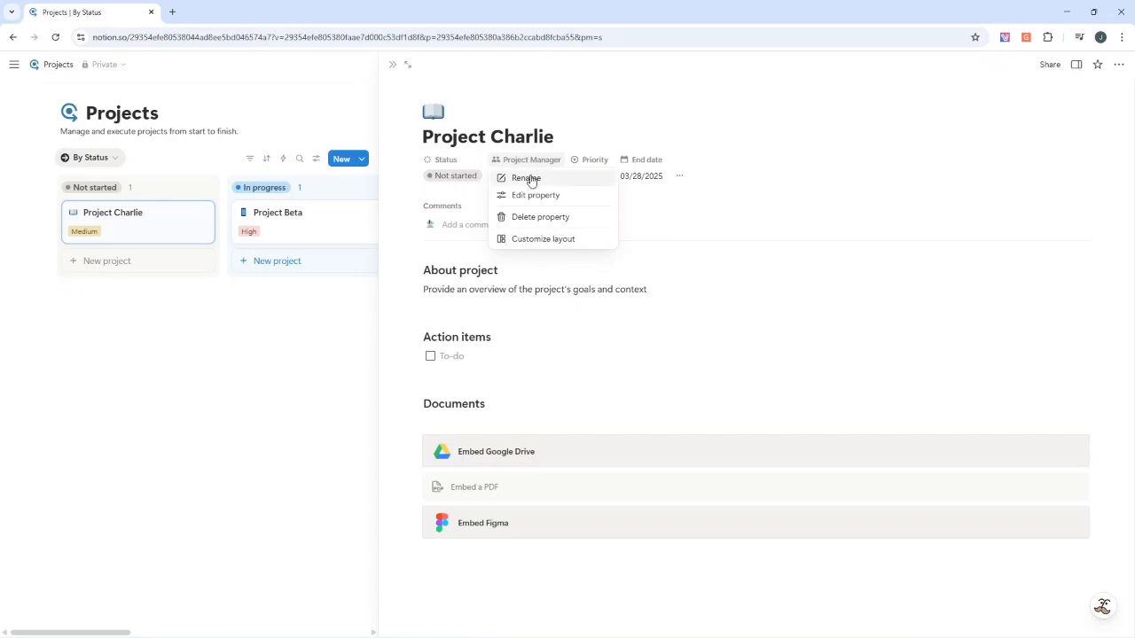
left_click(529, 179)
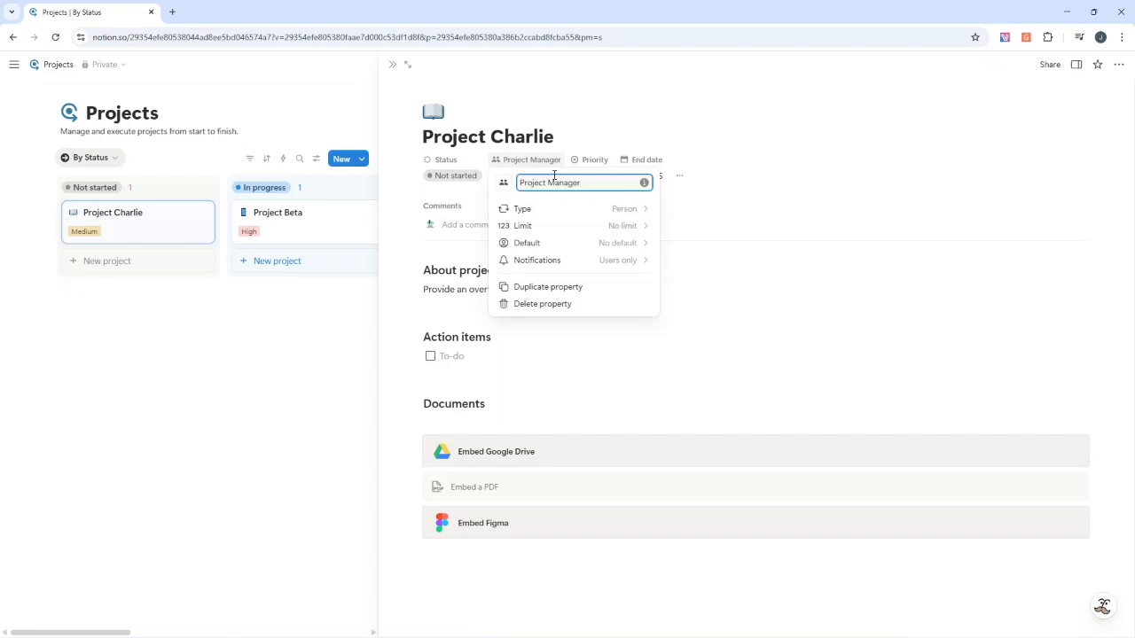
left_click(572, 117)
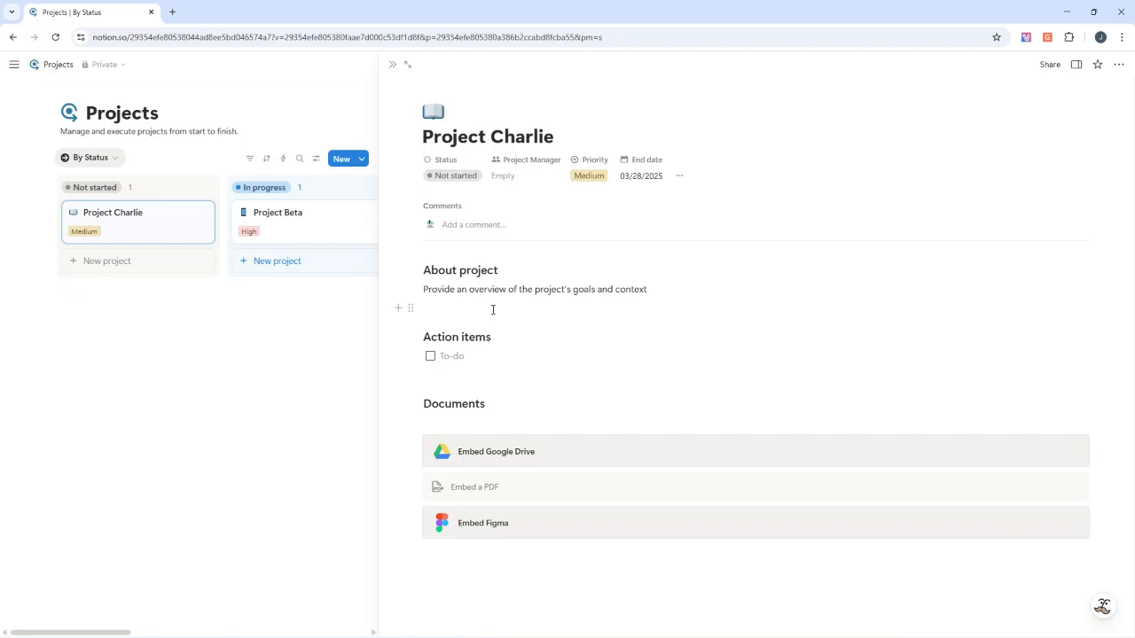
Insert a database table view below the About project overview text on the Project Charlie page
left_click(399, 308)
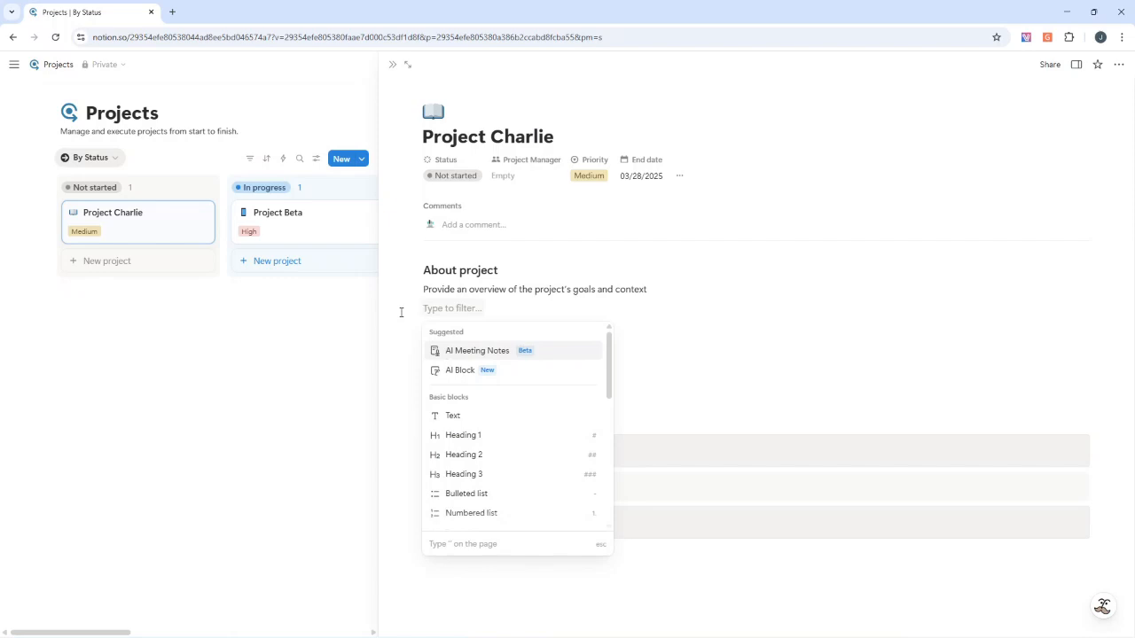
type("ta")
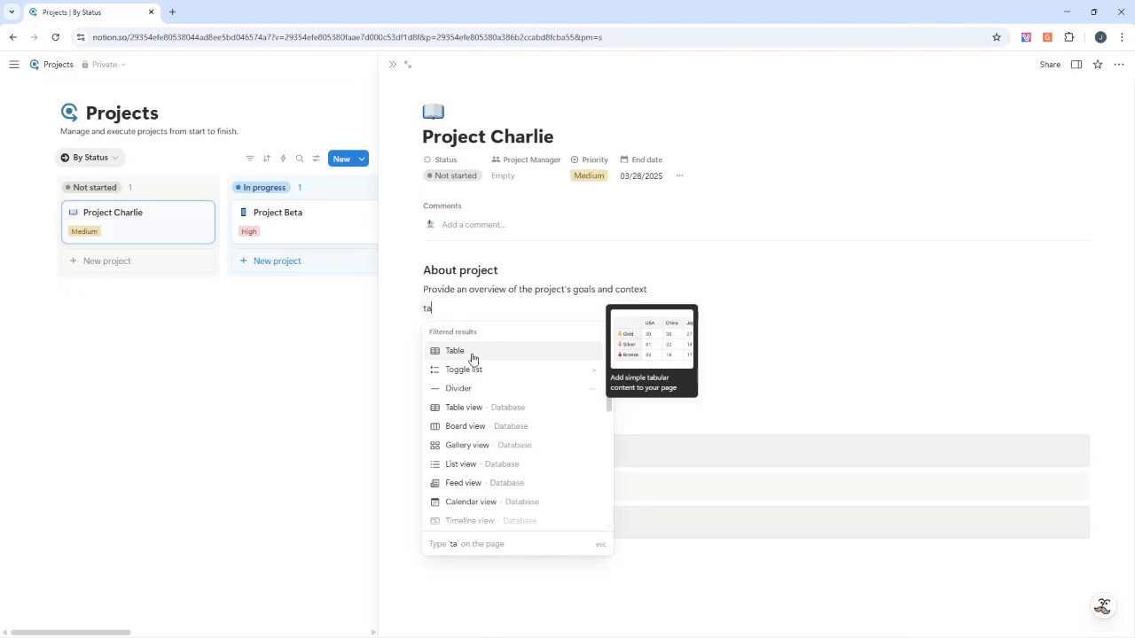
left_click(470, 412)
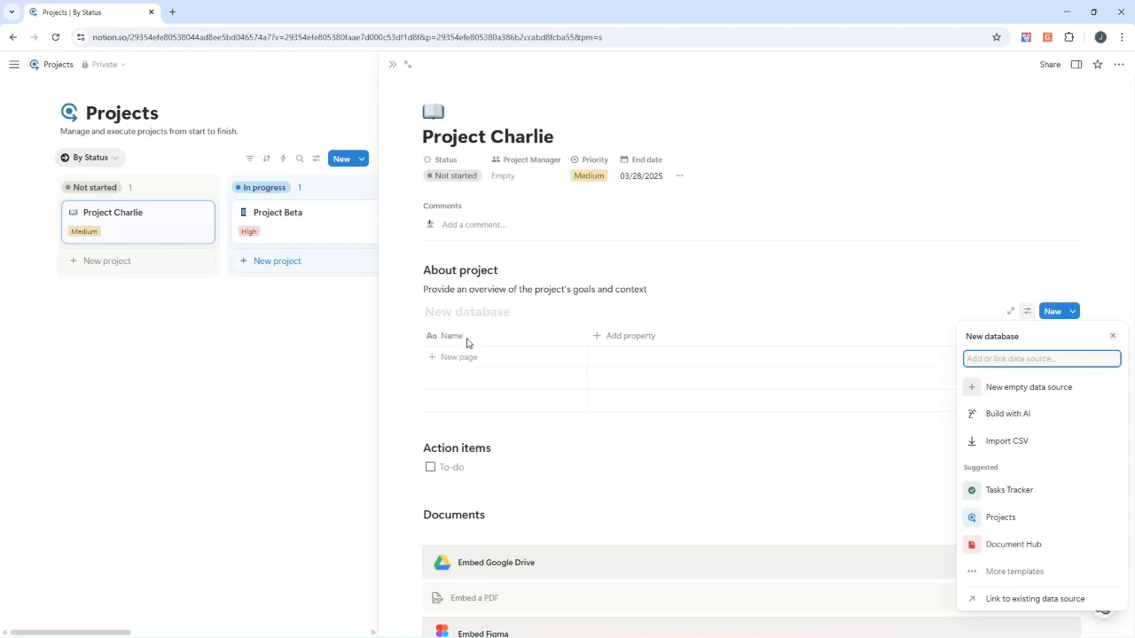
mouse_move(1011, 494)
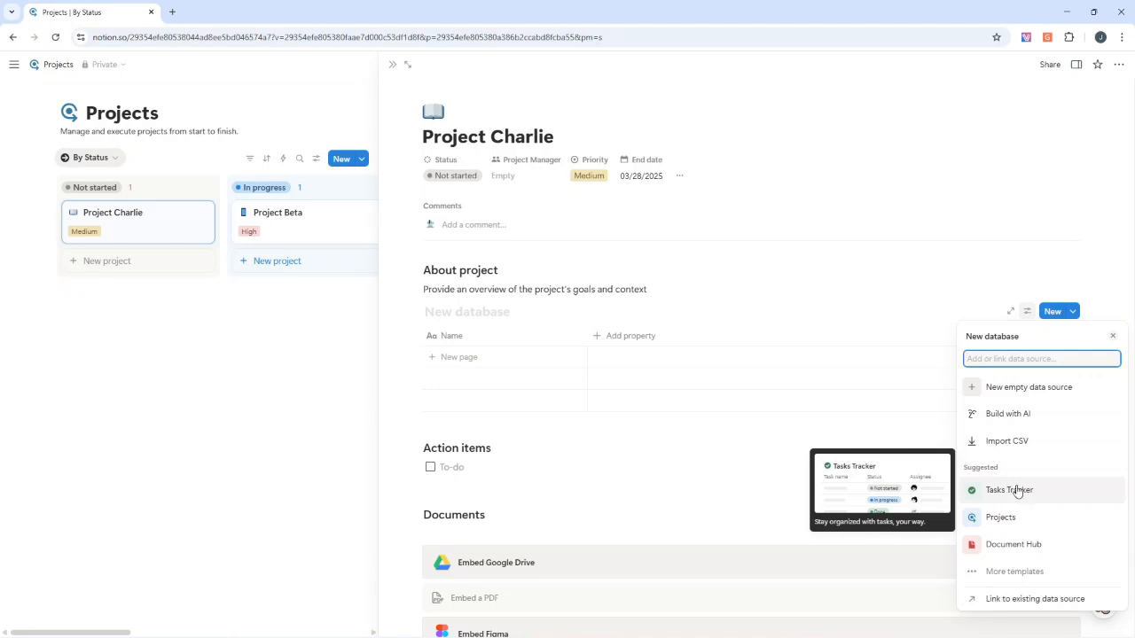
left_click(1014, 573)
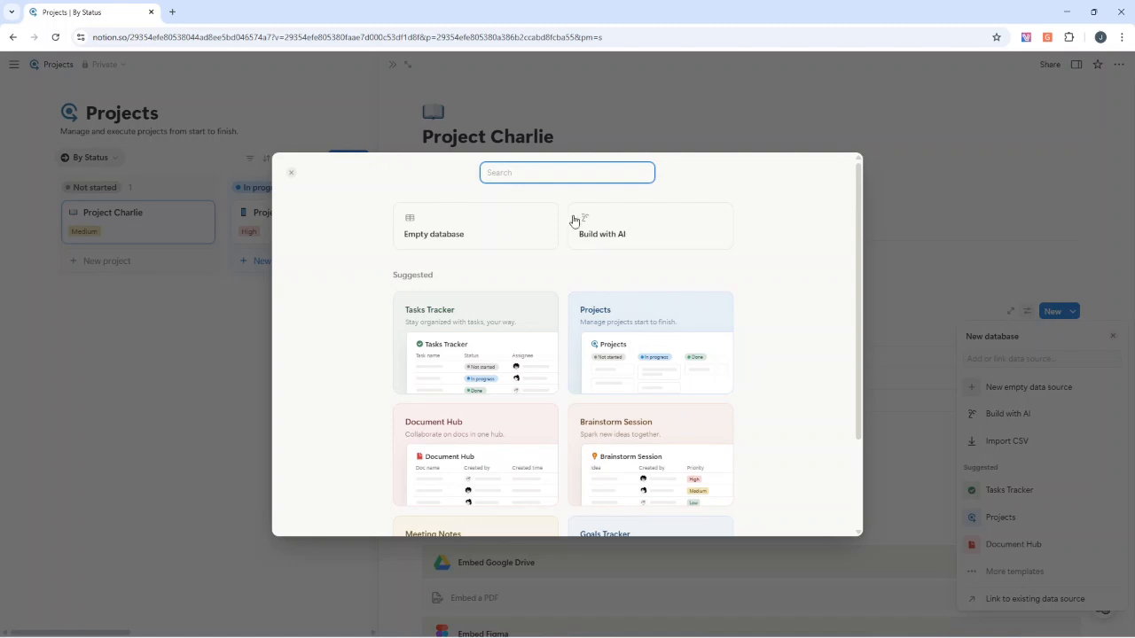
double_click(412, 277)
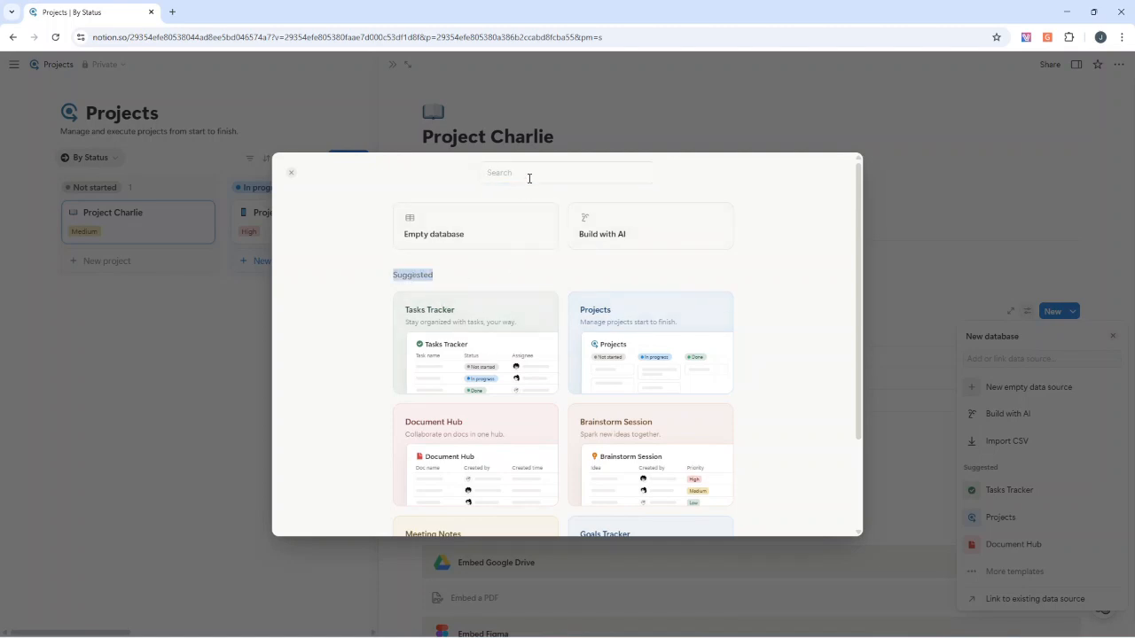
left_click(295, 178)
Choose the Tasks Tracker template for the new database and enable its Updated at, Past due and Attach file features
left_click(1008, 490)
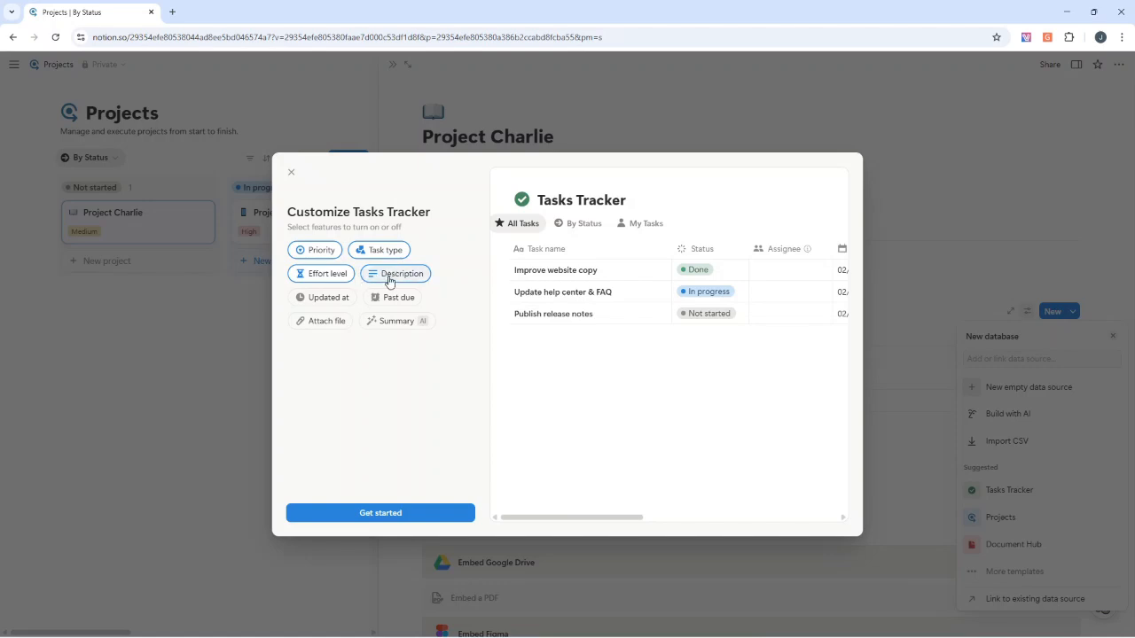
left_click(328, 298)
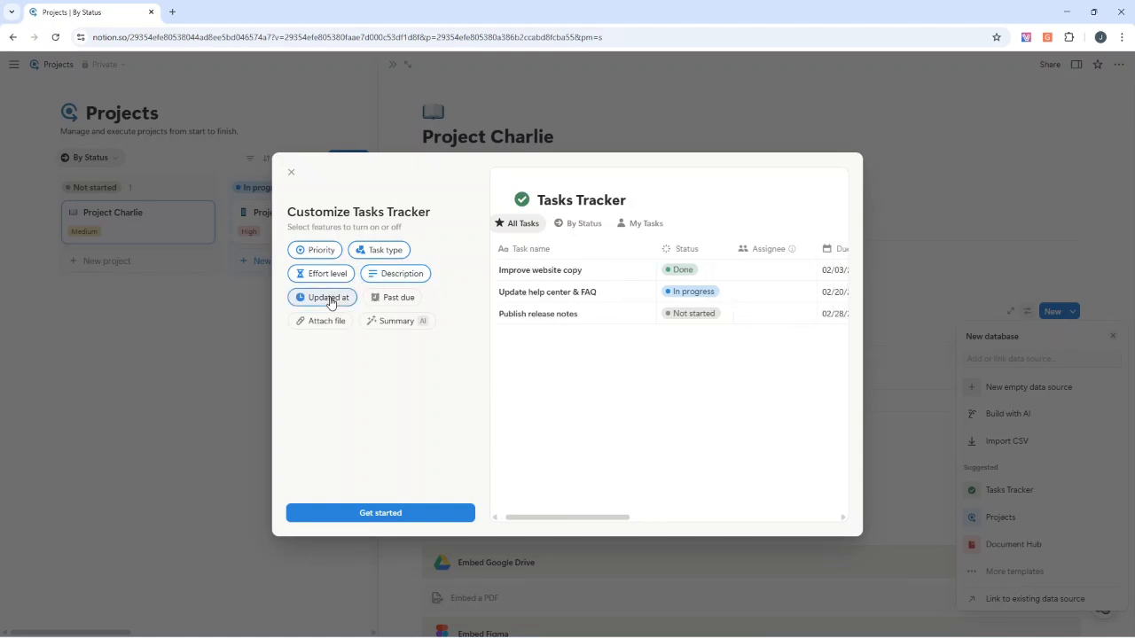
left_click(394, 301)
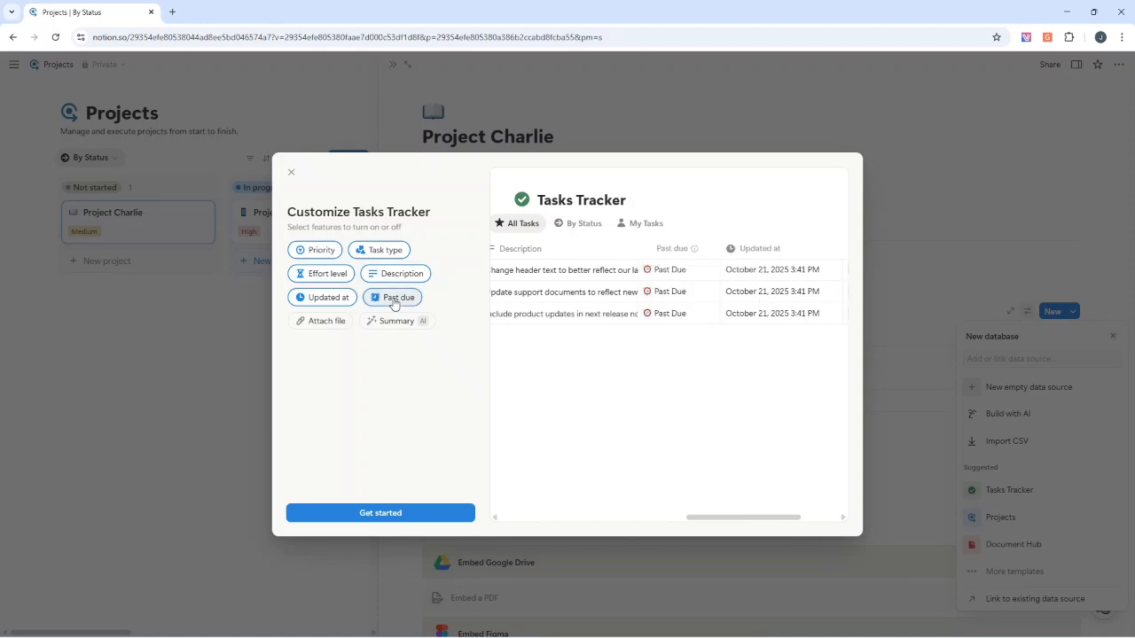
left_click(338, 322)
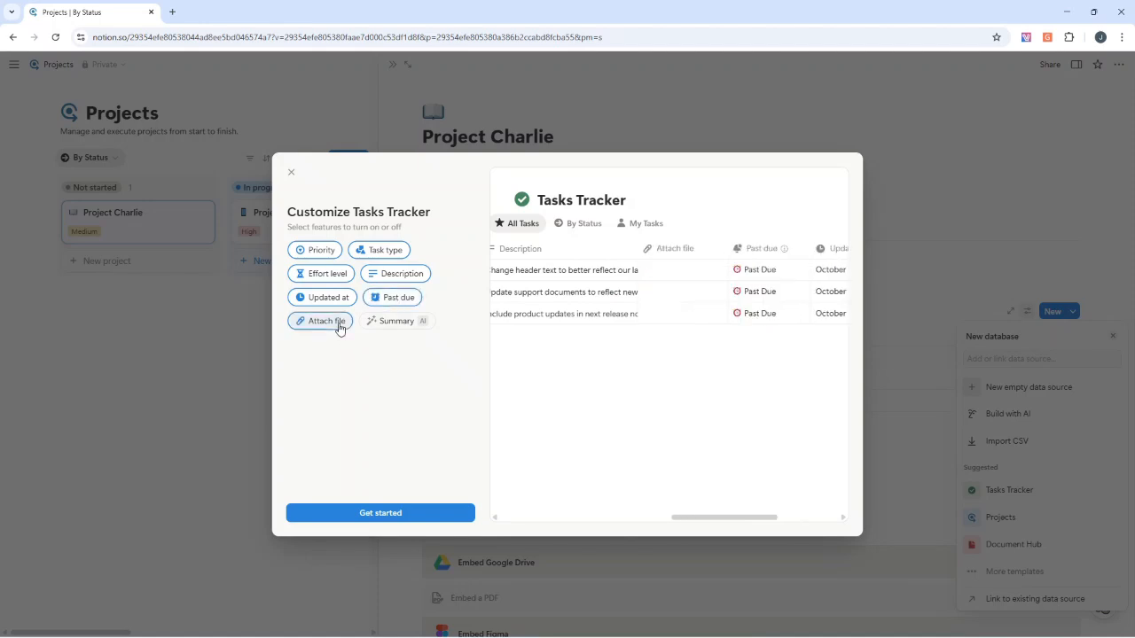
Add the Checklist view to the Tasks Tracker's selected views and finish creating the database
left_click(417, 512)
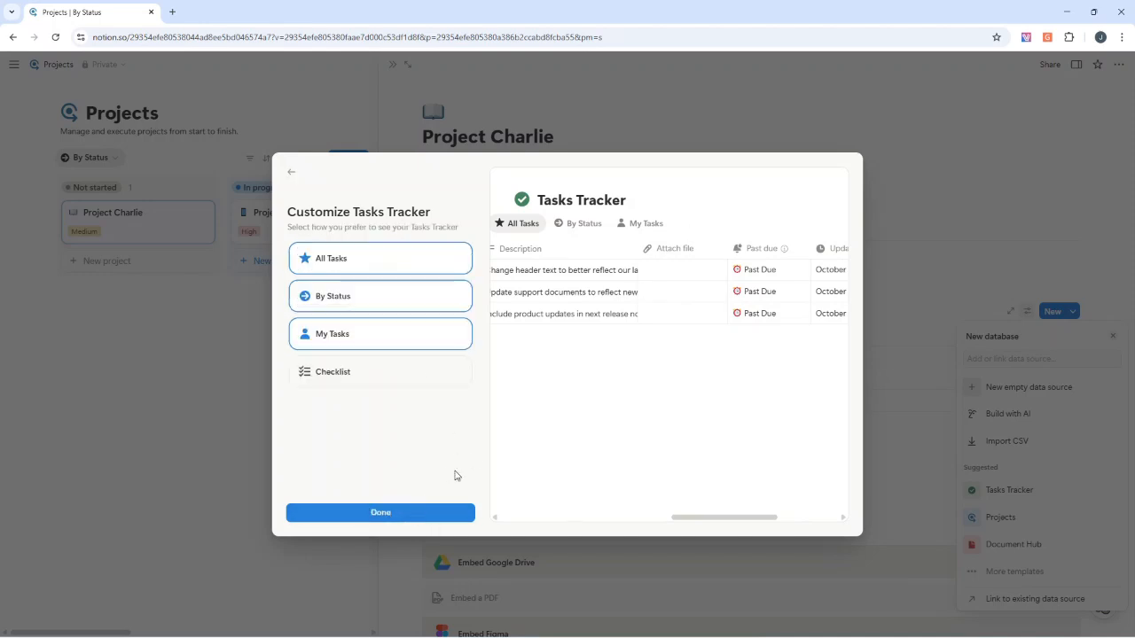
left_click(358, 380)
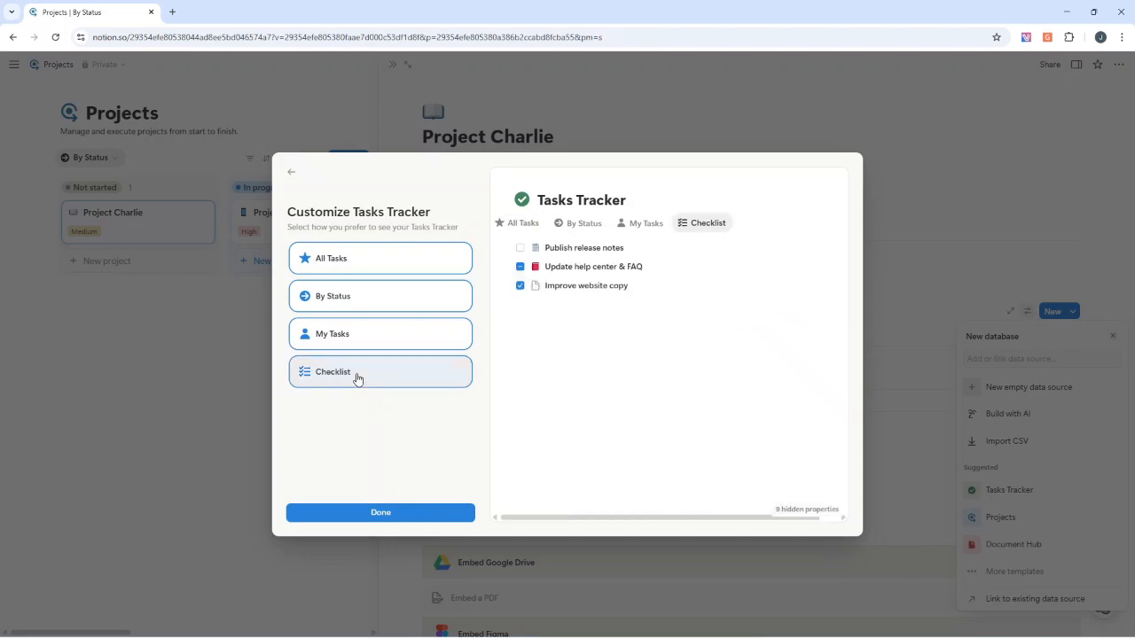
left_click(407, 514)
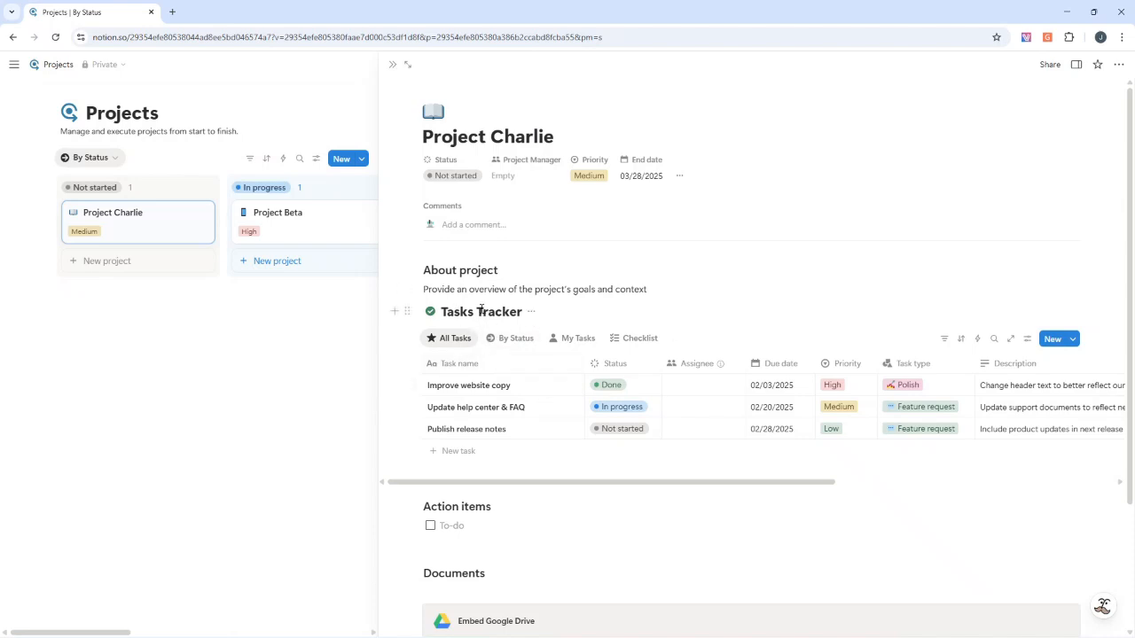
Change the Tasks Tracker database title to "Project Plan"
left_click(531, 314)
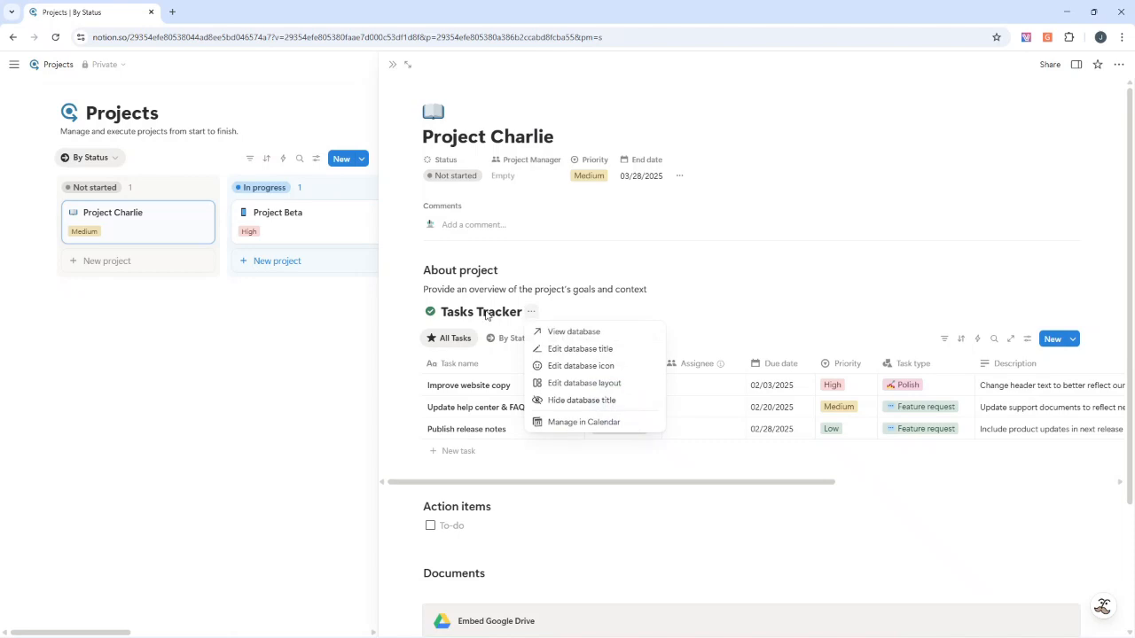
triple_click(486, 311)
left_click(532, 312)
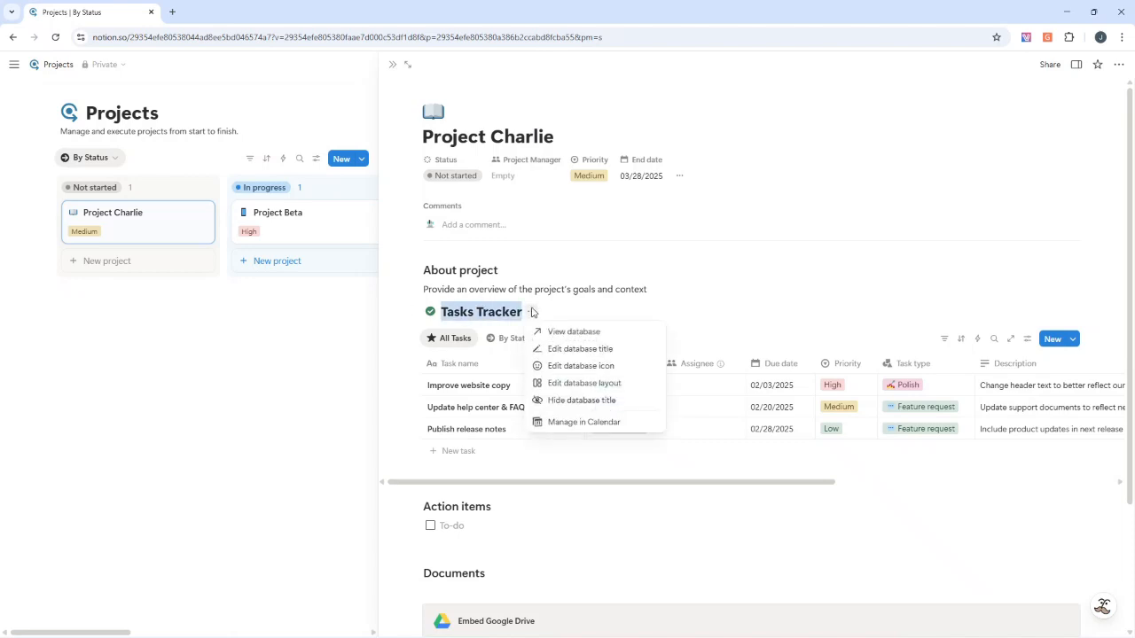
left_click(572, 348)
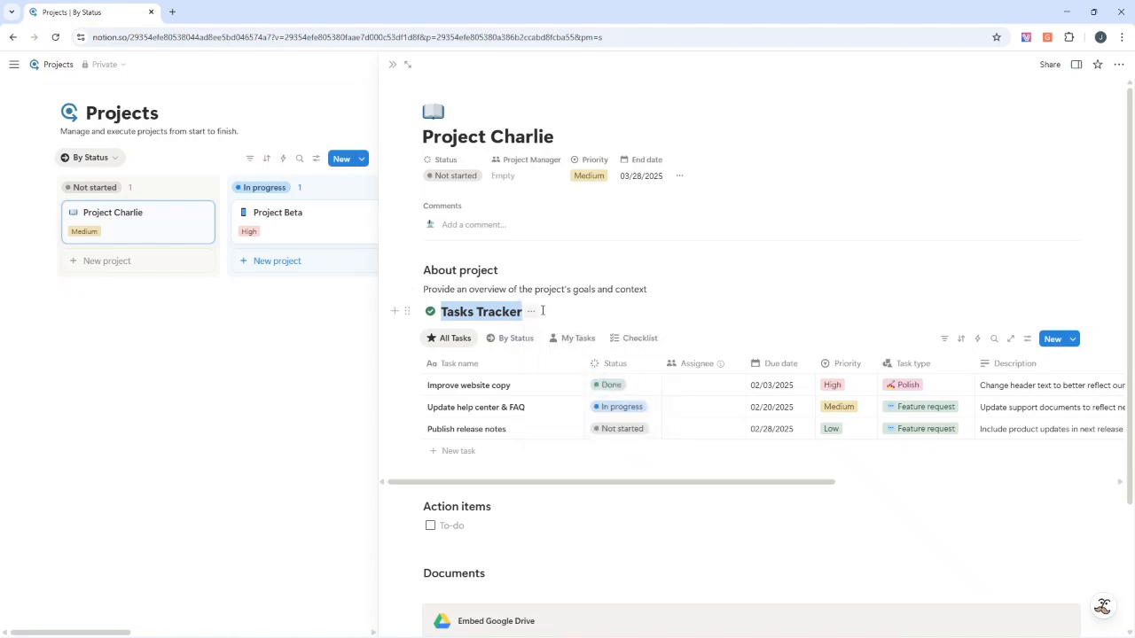
left_click(537, 313)
left_click(561, 347)
type("Project Plan")
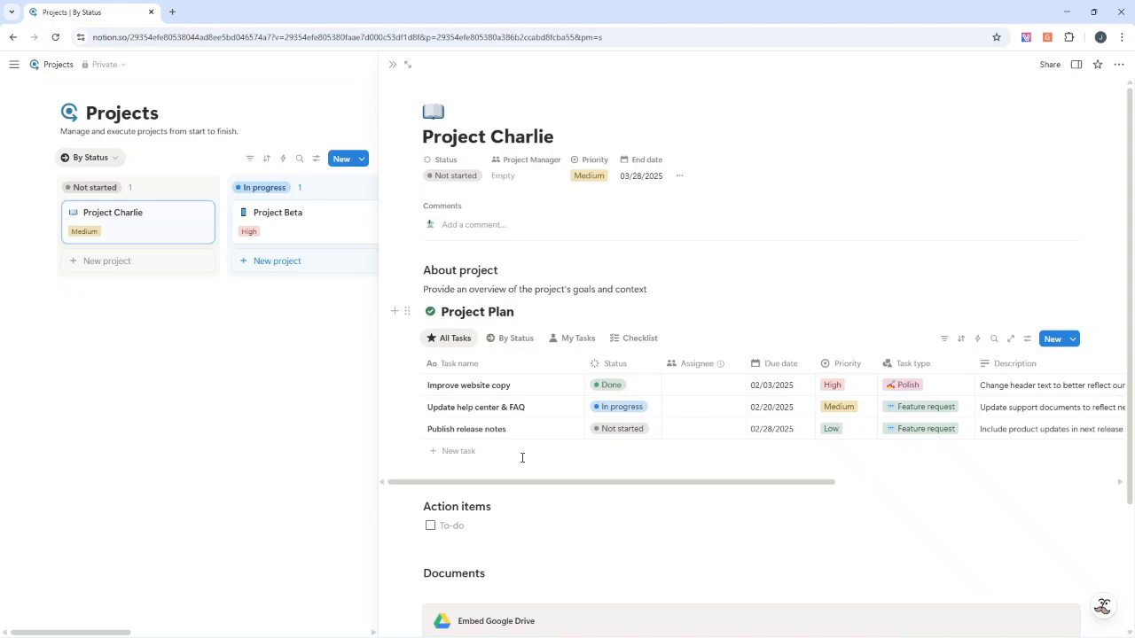
Insert a Number property immediately before the Task name column in the Project Plan table
left_click(498, 367)
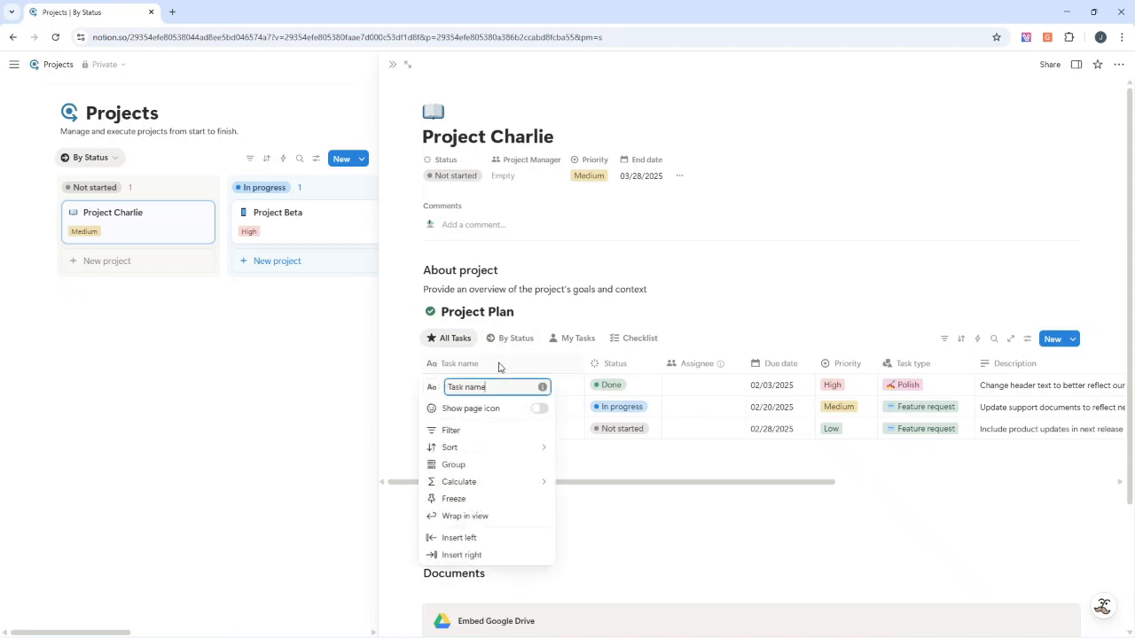
right_click(473, 367)
left_click(472, 364)
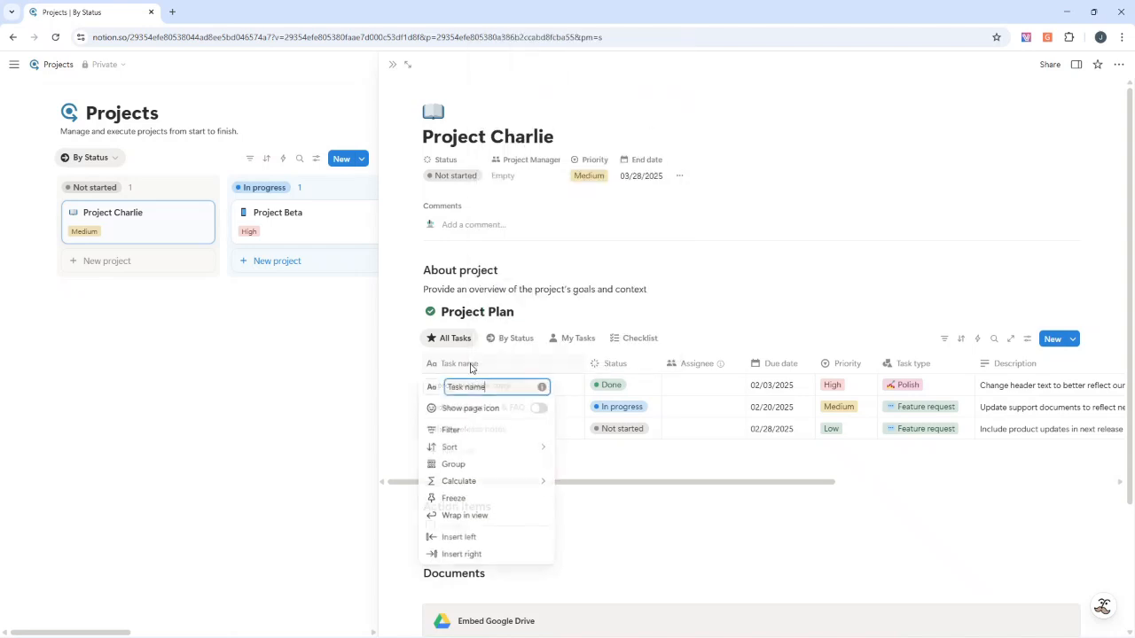
left_click(488, 541)
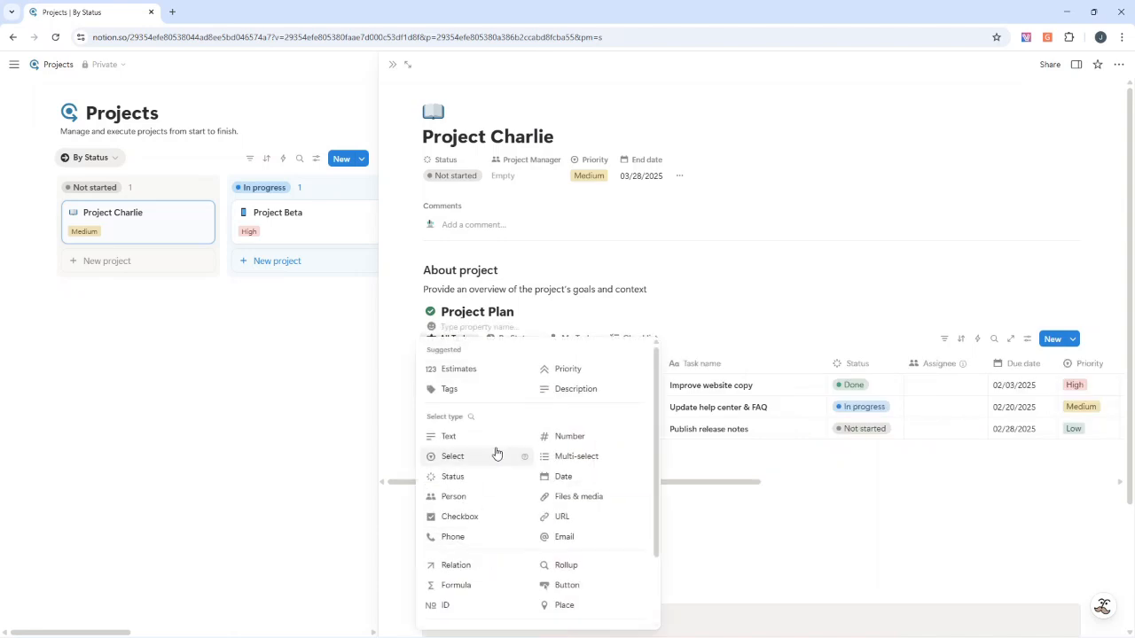
left_click(576, 439)
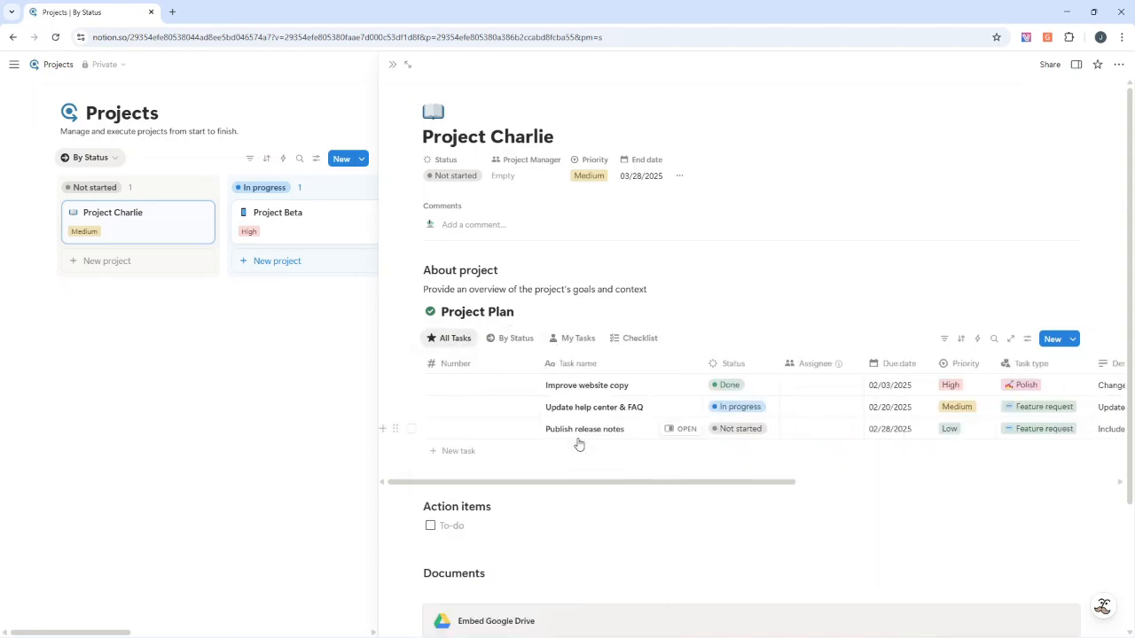
Rename the Number column of the Project Plan table to "WBS No"
left_click(461, 369)
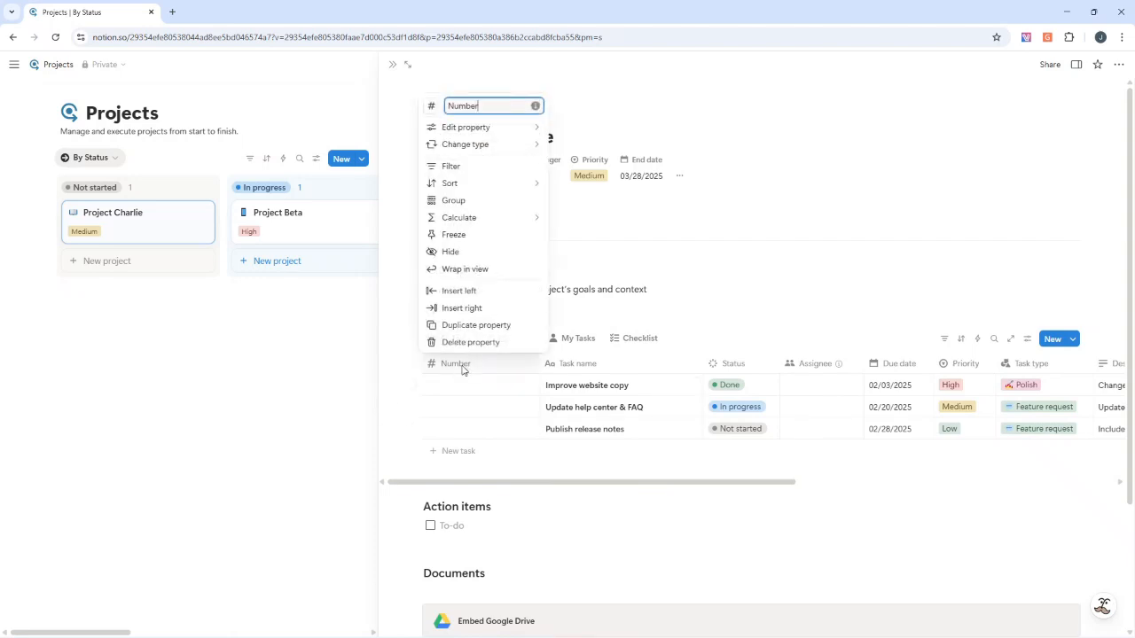
mouse_move(480, 133)
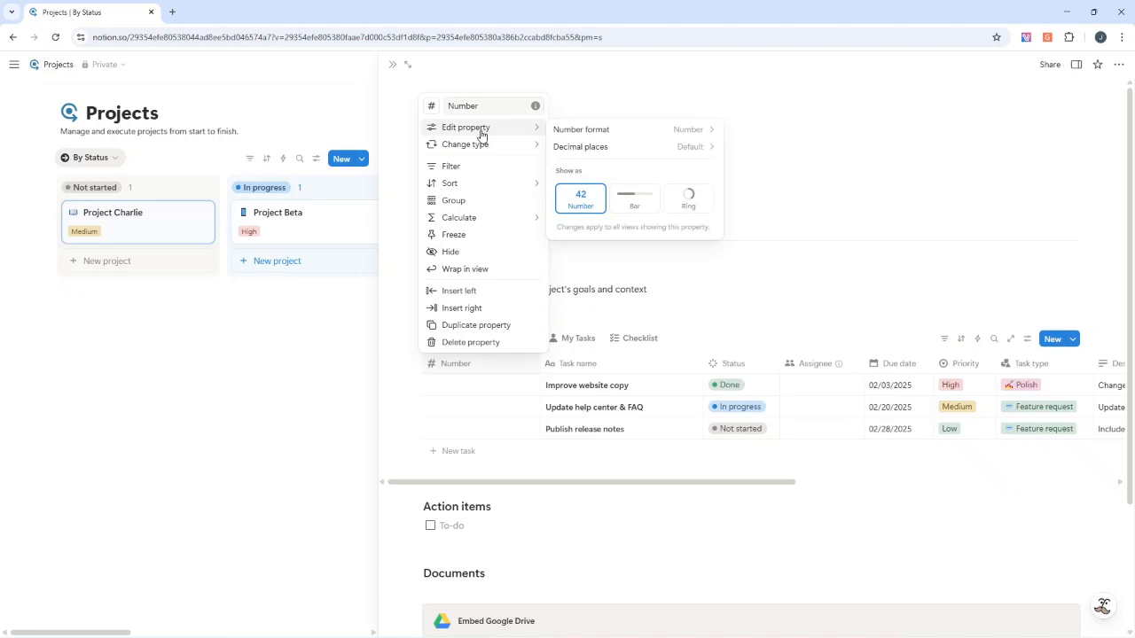
left_click(465, 105)
type("W")
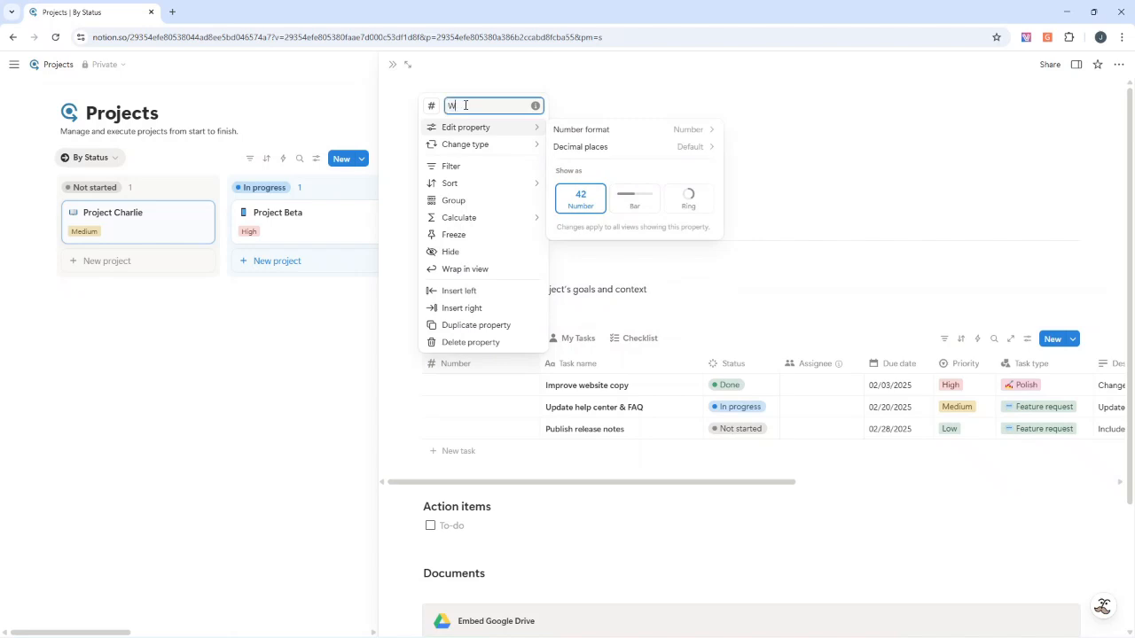
type("BS No")
left_click(466, 385)
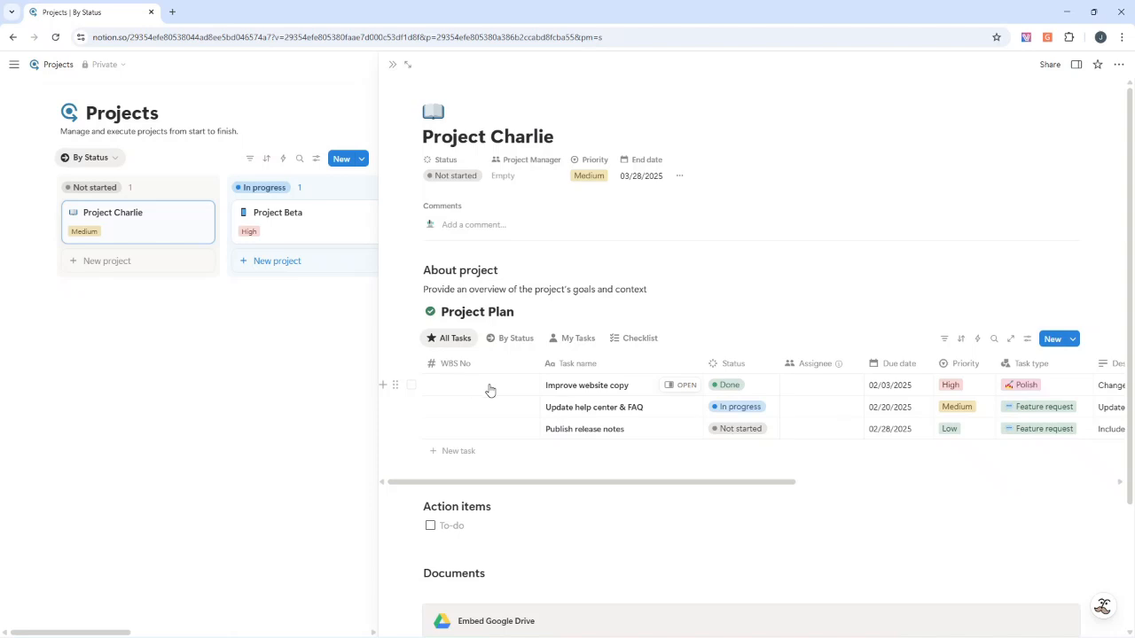
Replace the first task's name, "Improve website copy", with "Project Conception & Initation"
triple_click(561, 386)
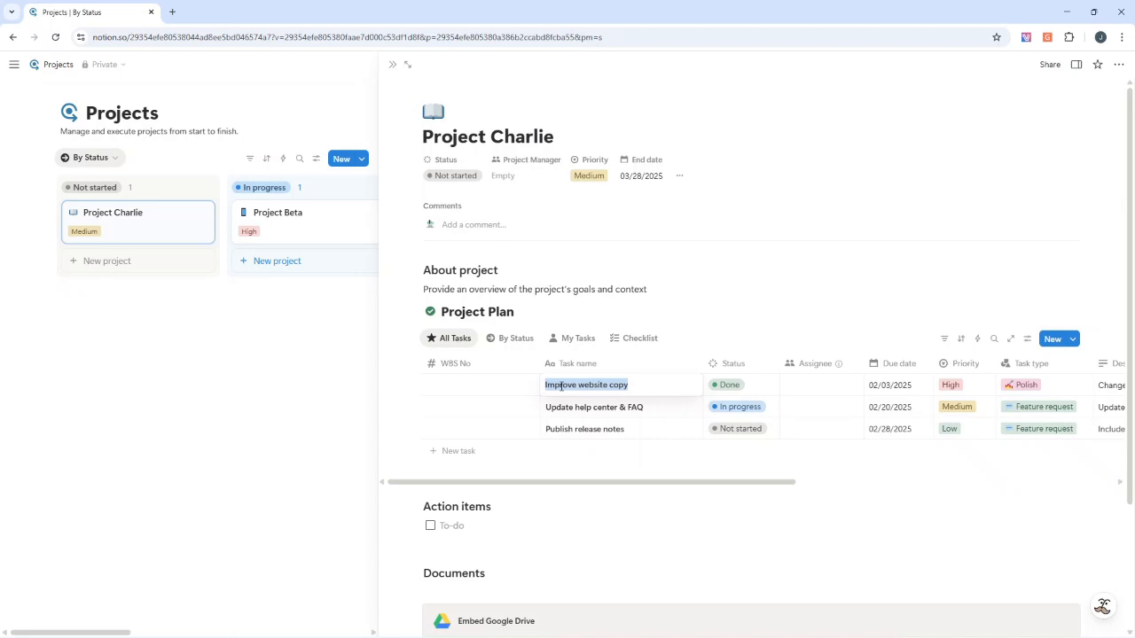
type("Project Co")
type("cneption")
key("BackSpace")
key("BackSpace")
key("BackSpace")
key("BackSpace")
key("BackSpace")
key("BackSpace")
key("BackSpace")
key("BackSpace")
type("nception &")
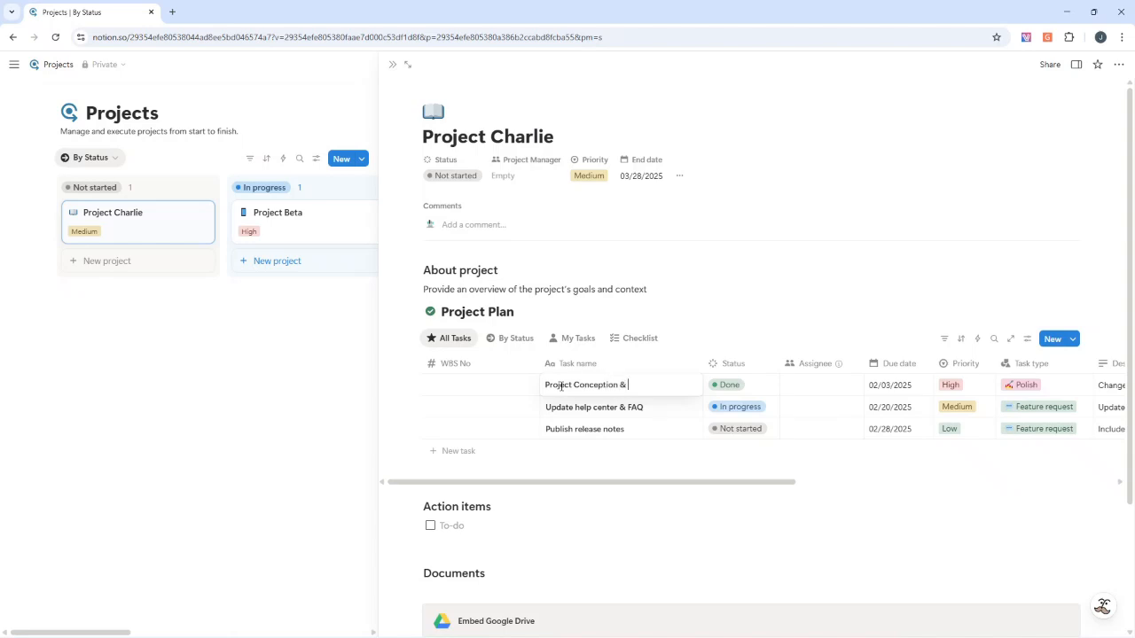
type(" Initation")
key("Escape")
Enter 1 as the WBS No of the first task in the Project Plan table
left_click(512, 381)
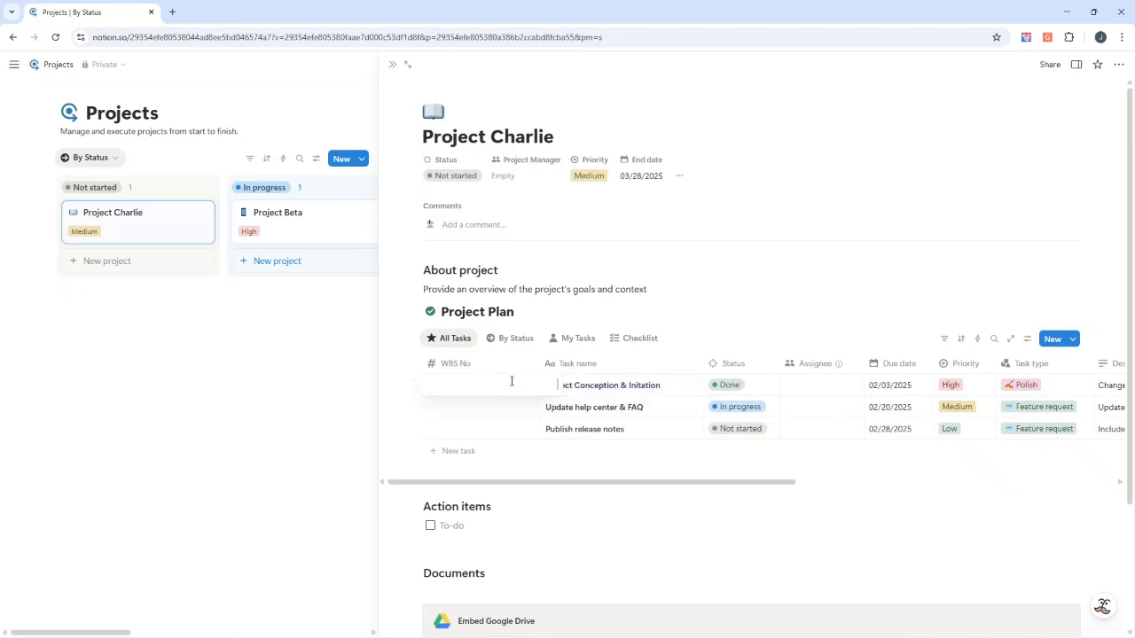
type("1")
key("Escape")
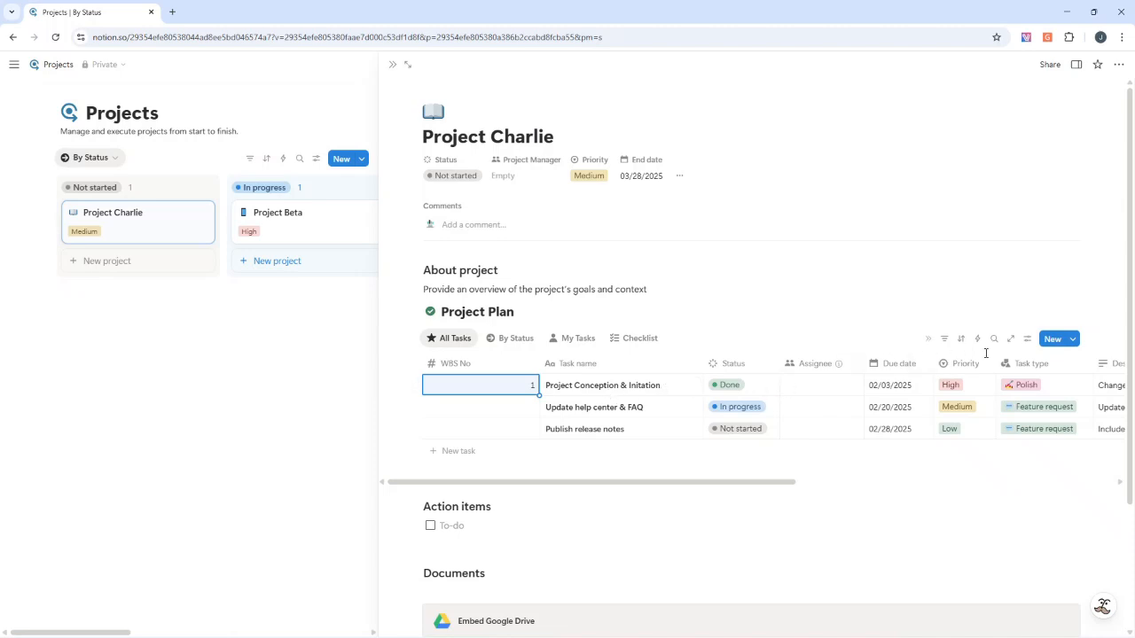
Turn on sub-tasks for the Project Plan database
right_click(659, 387)
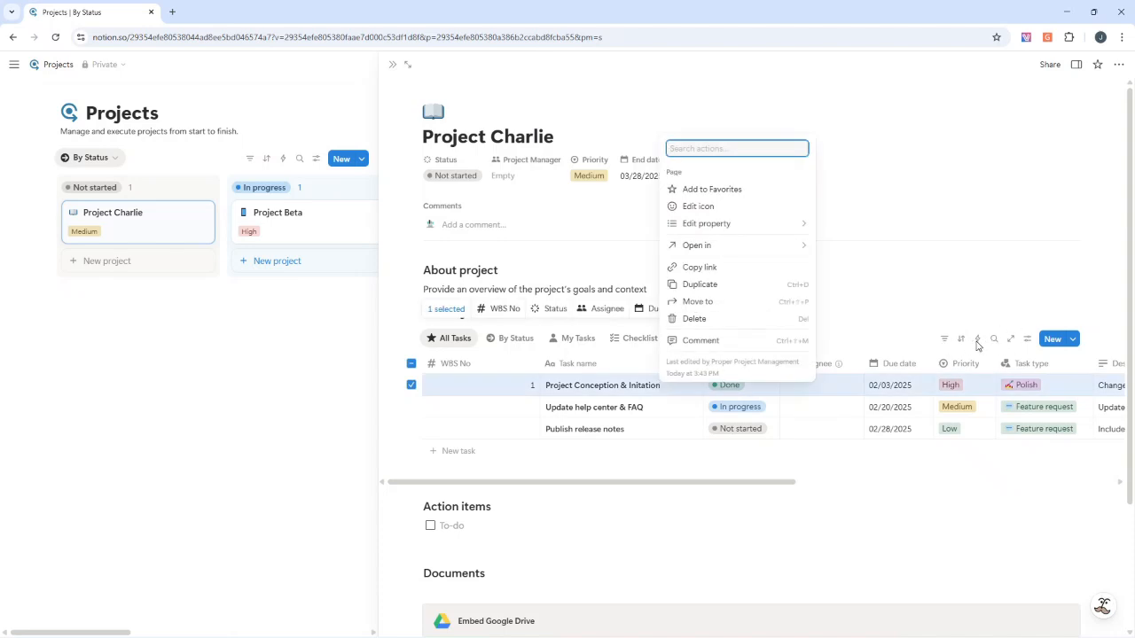
left_click(1026, 344)
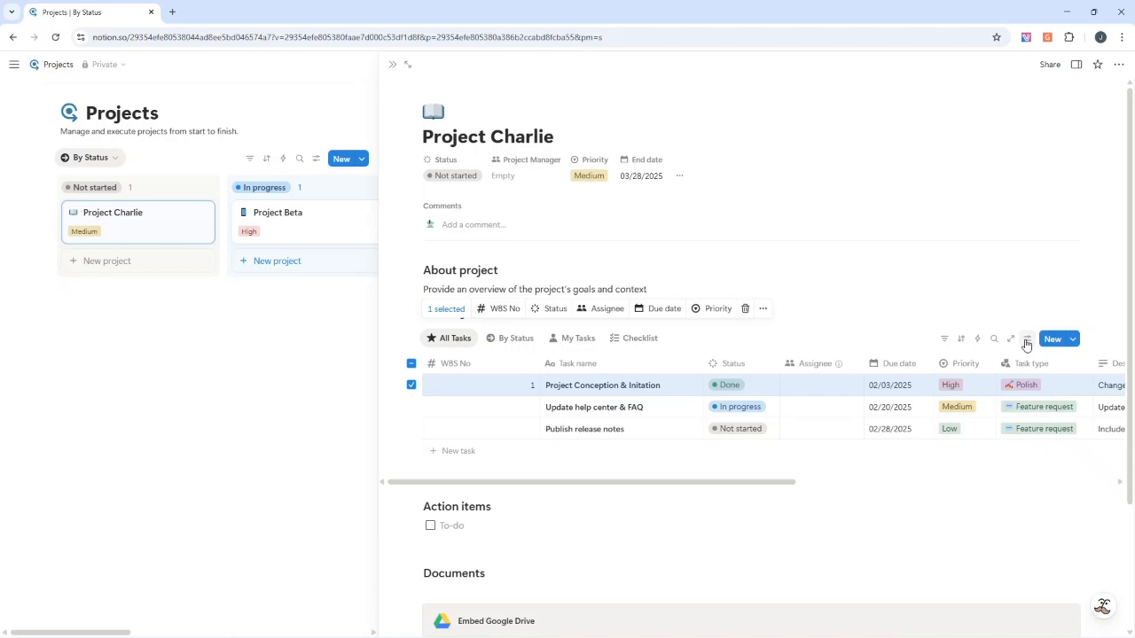
left_click(1026, 345)
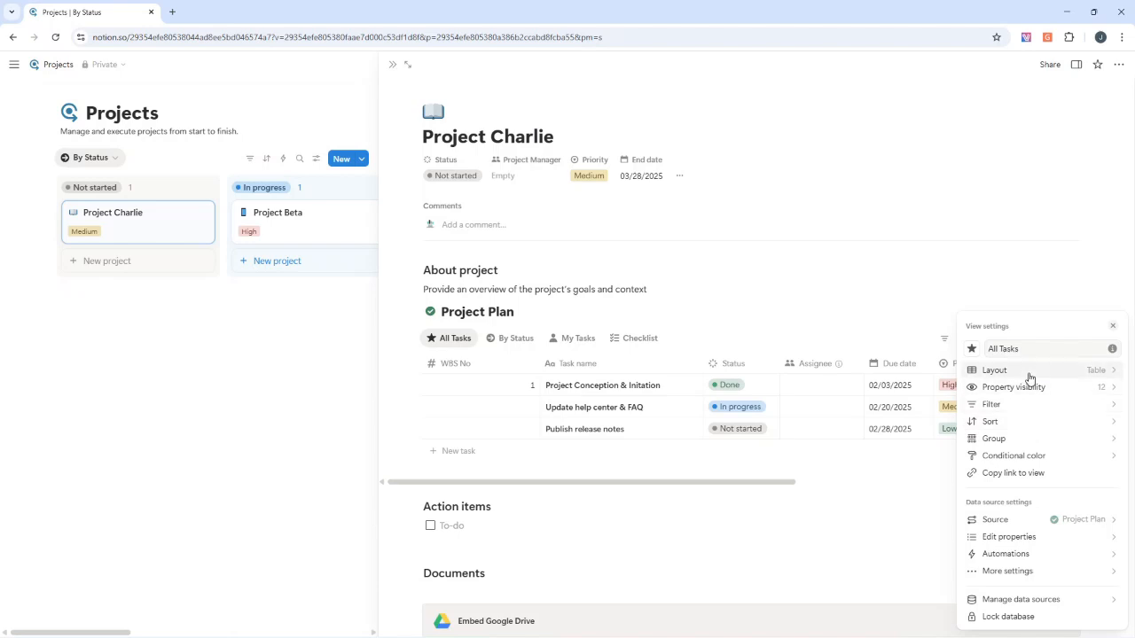
left_click(1030, 572)
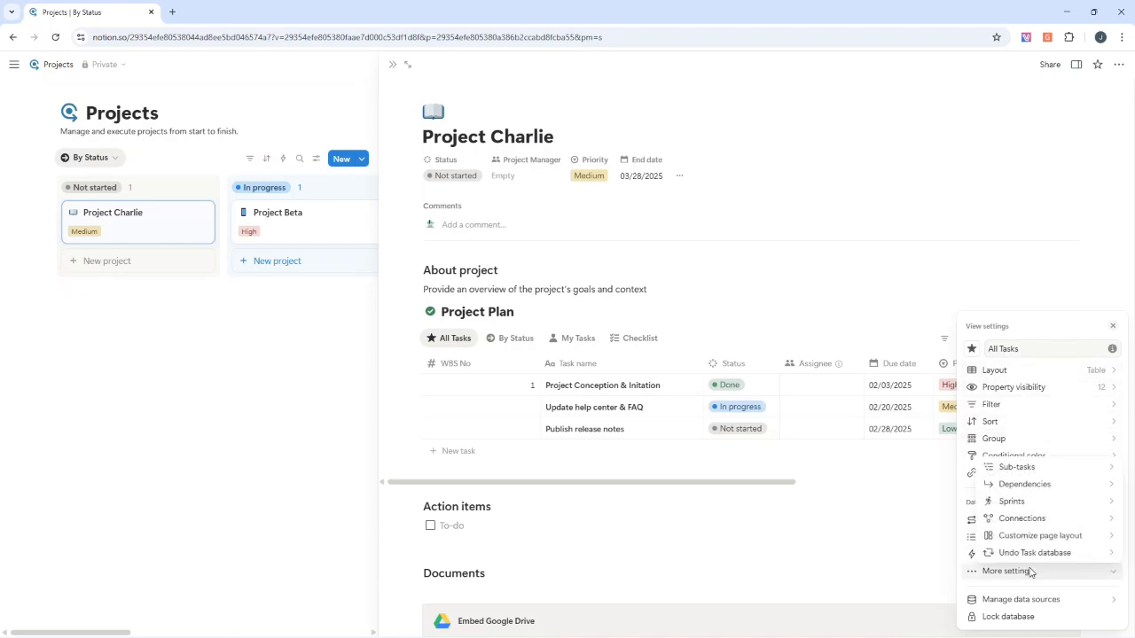
left_click(1026, 468)
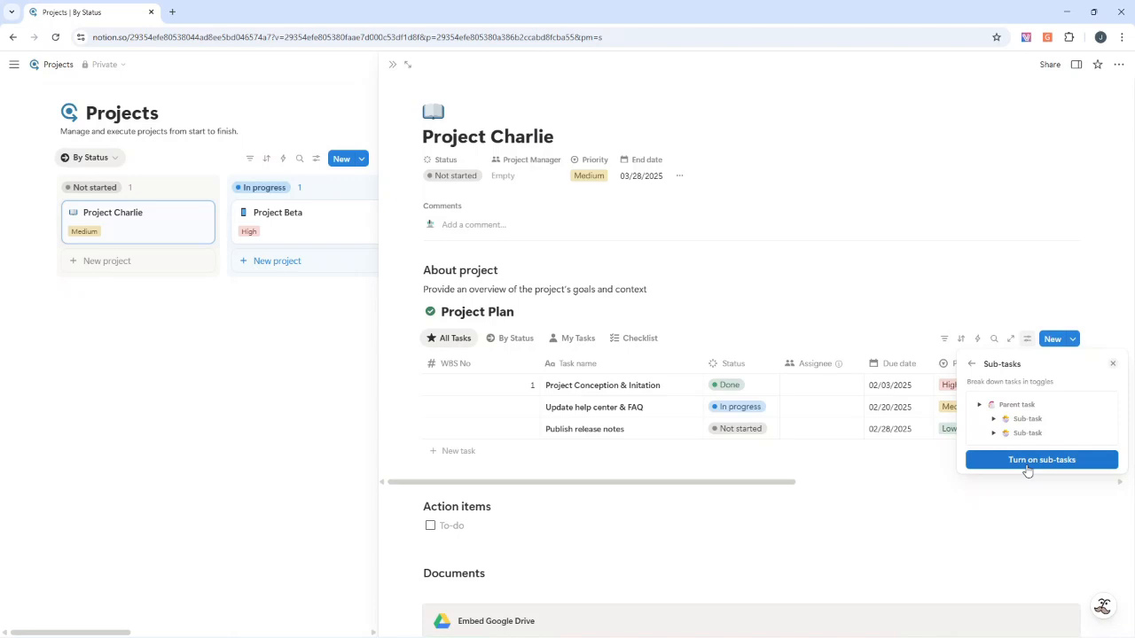
left_click(1044, 461)
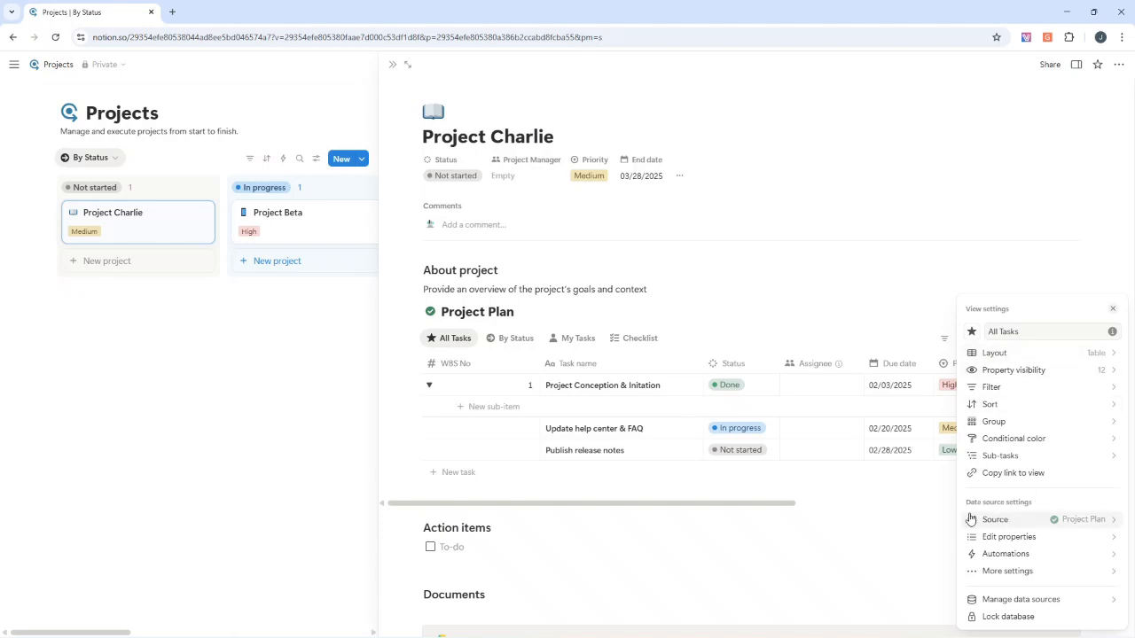
Add three sub-items under Project Conception & Initation, named "Research", "Stakeholder Mapping" and "Project Charter"
left_click(505, 409)
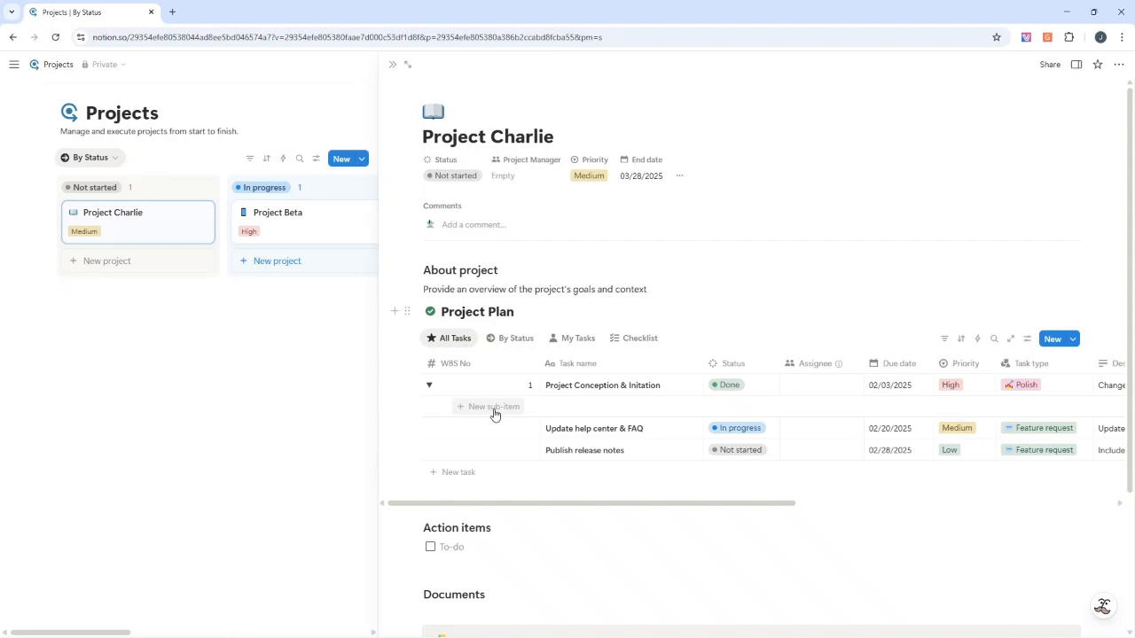
left_click(494, 413)
type("Research")
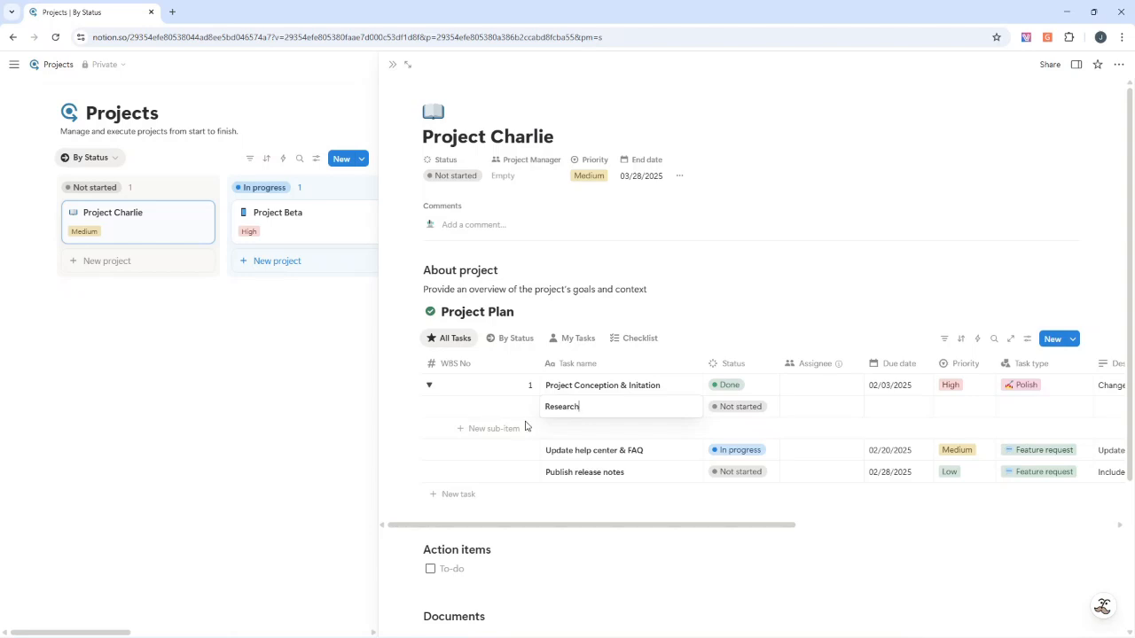
left_click(511, 434)
type("Stakeholder Mapping")
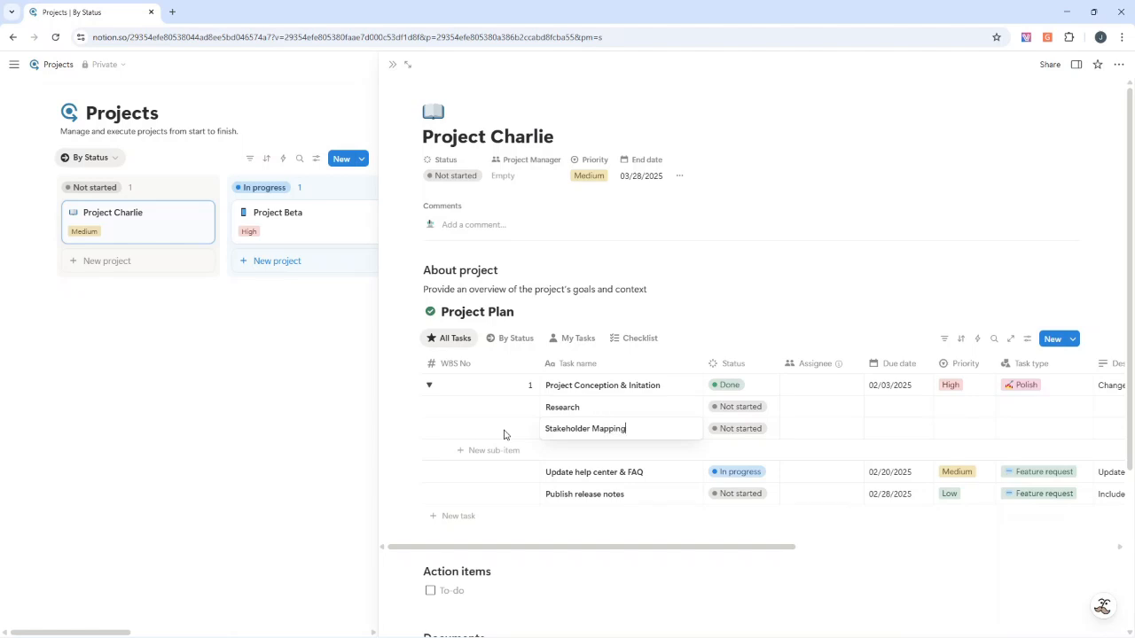
left_click(487, 450)
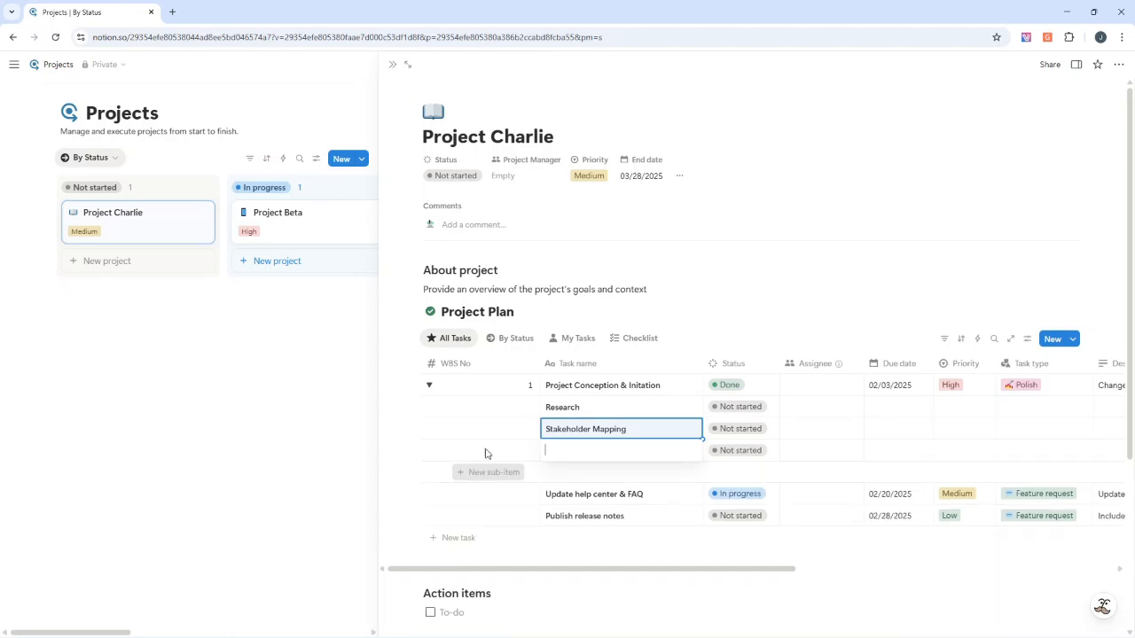
type("Project Charter")
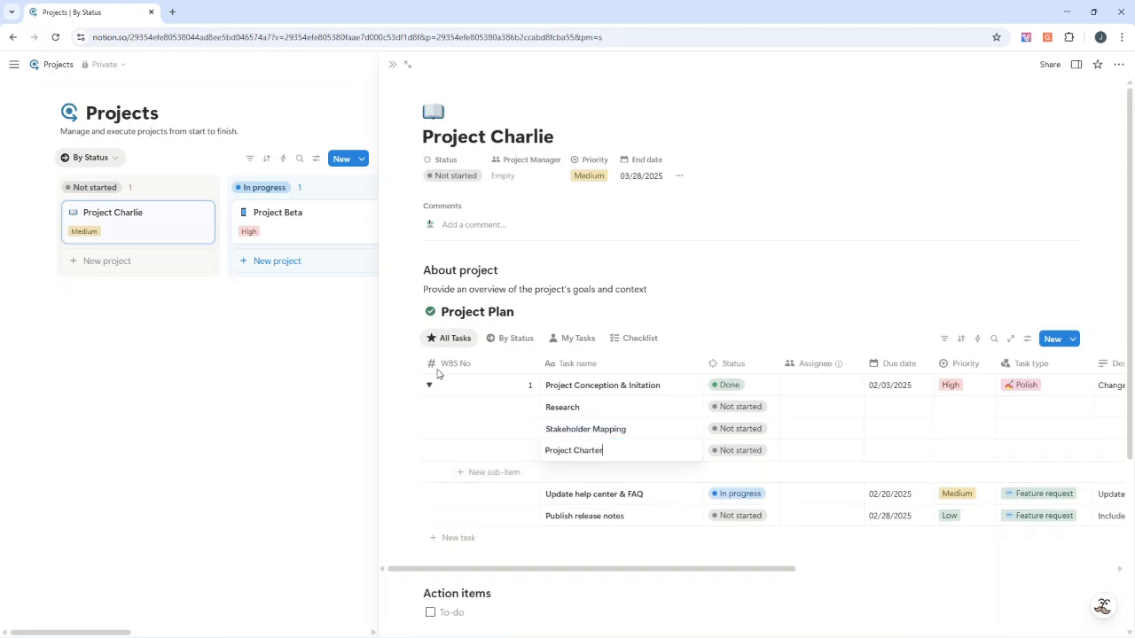
Enter WBS No values 1.1, 1.2 and 1.3 for Research, Stakeholder Mapping and Project Charter
left_click(507, 407)
type("1.1")
key("Down")
type("1.2")
key("Down")
type("1.3")
key("Down")
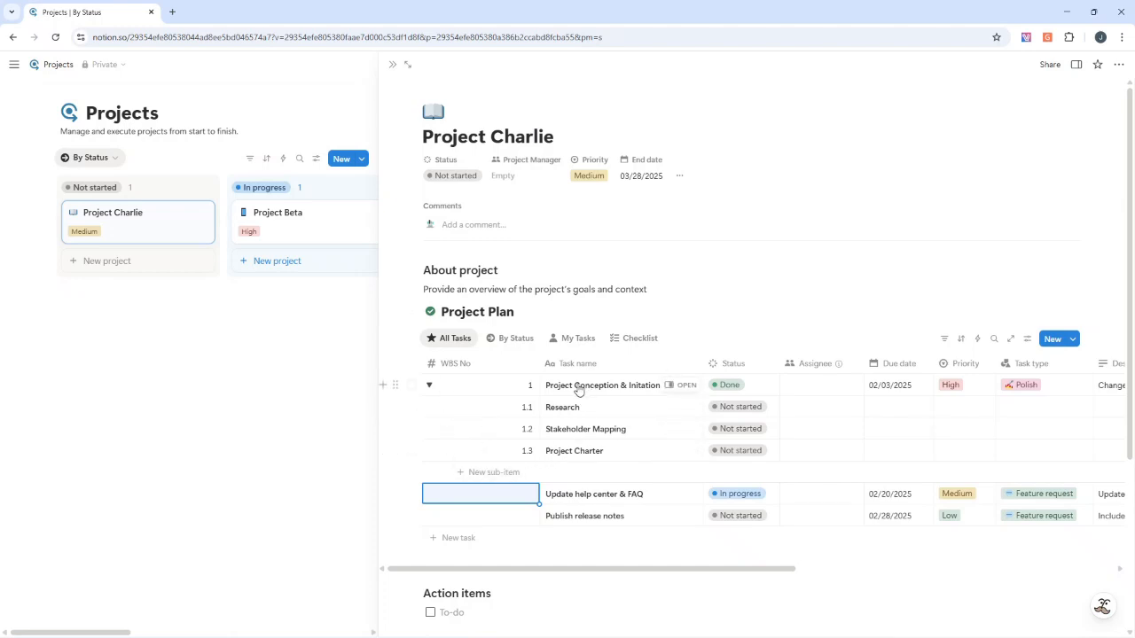
left_click(488, 387)
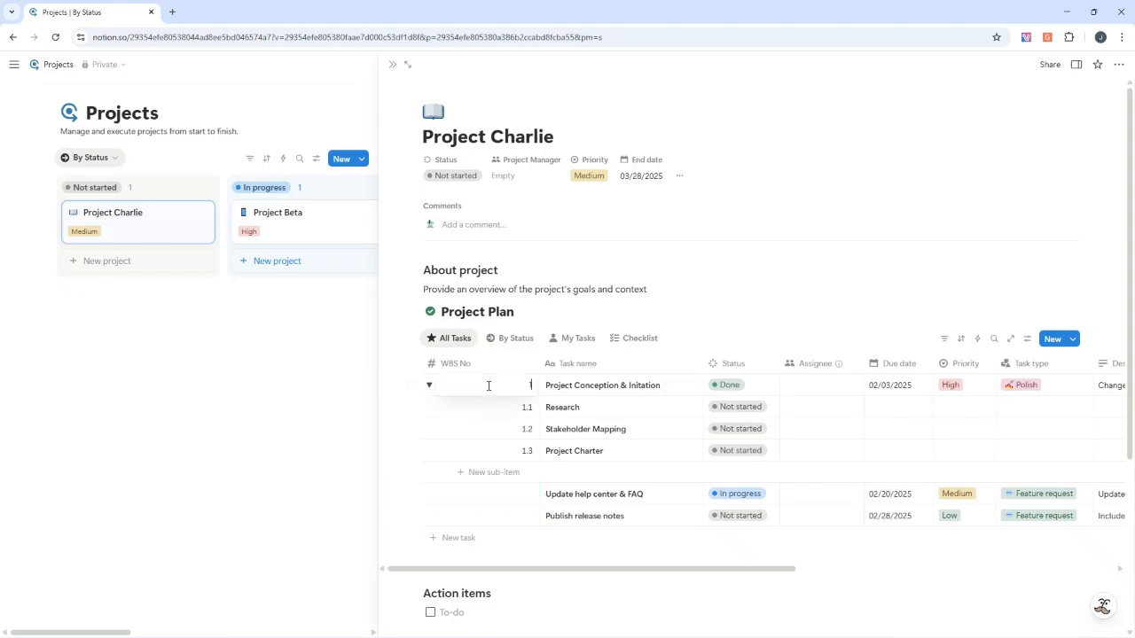
left_click(411, 388)
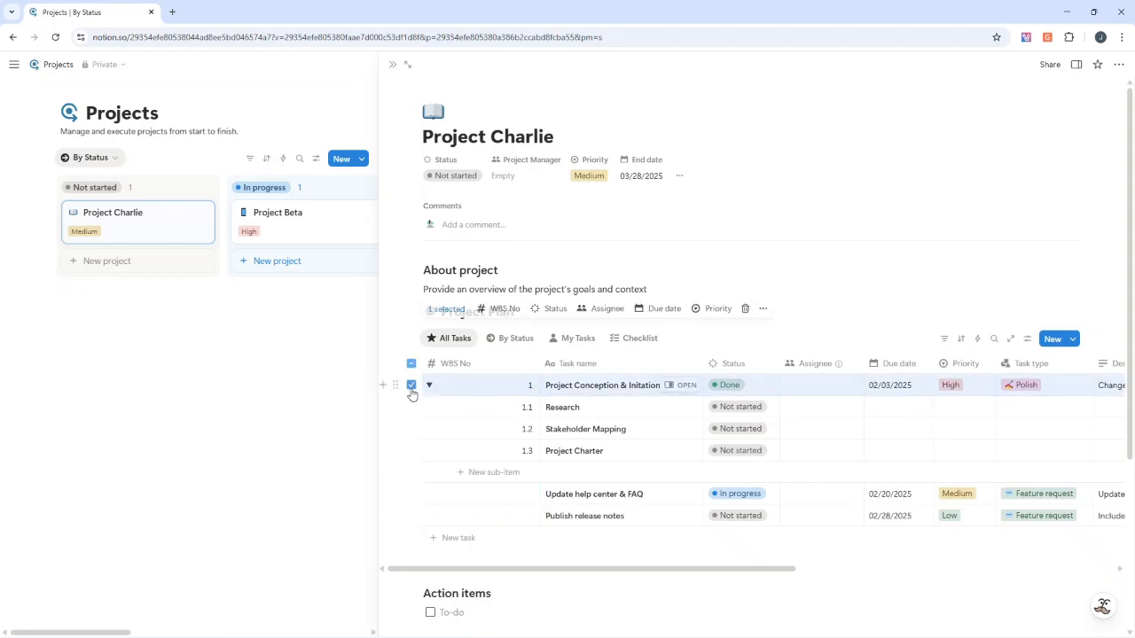
right_click(565, 392)
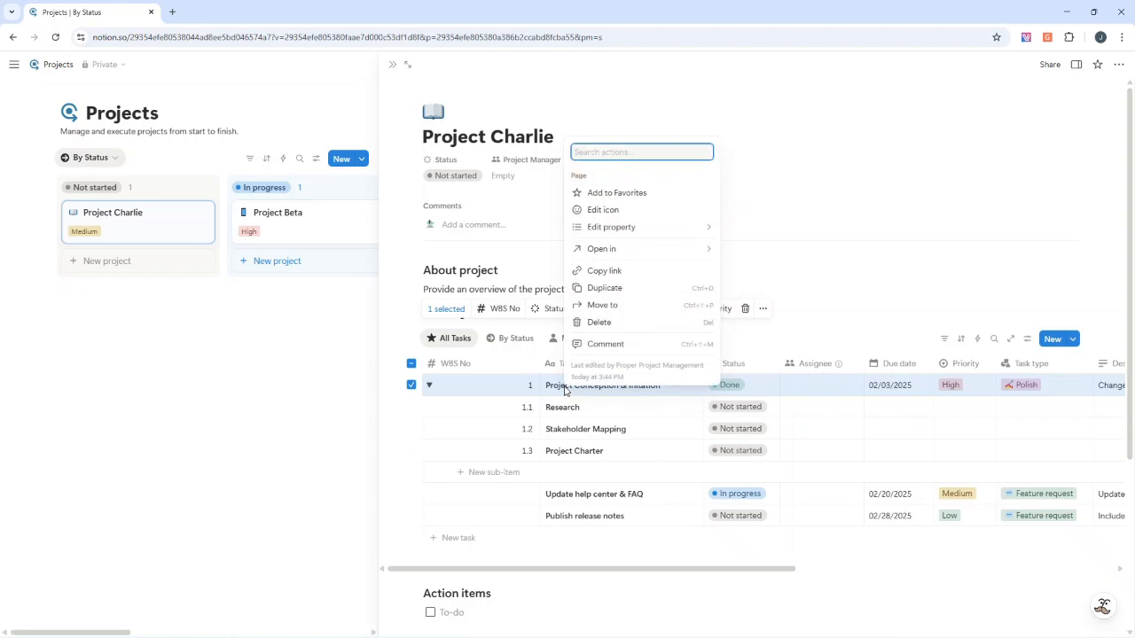
mouse_move(642, 234)
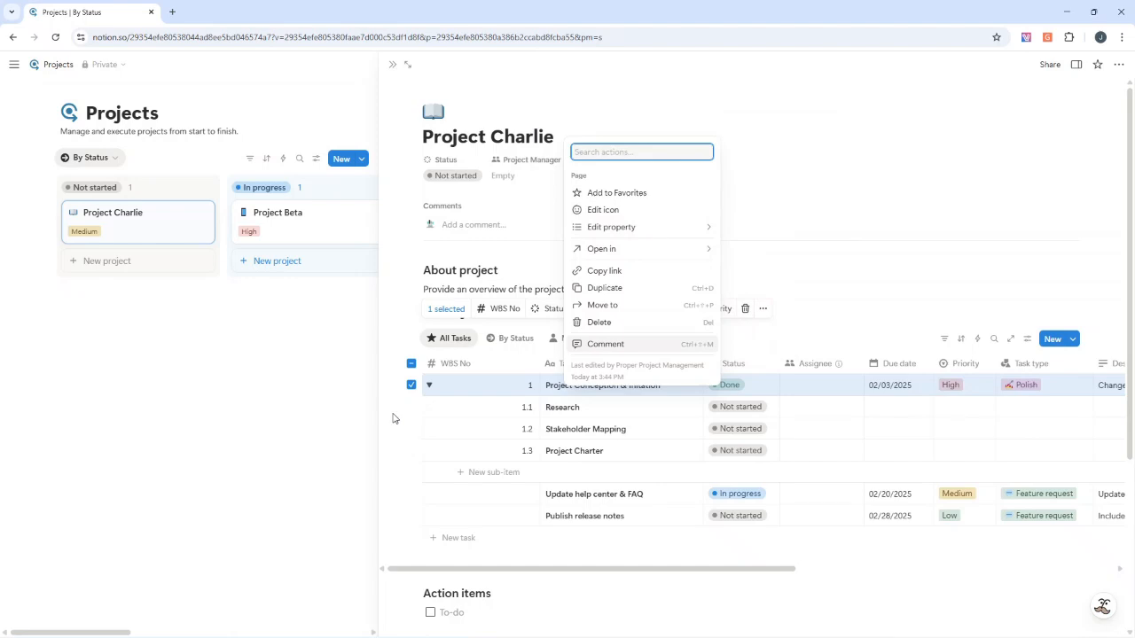
key("Escape")
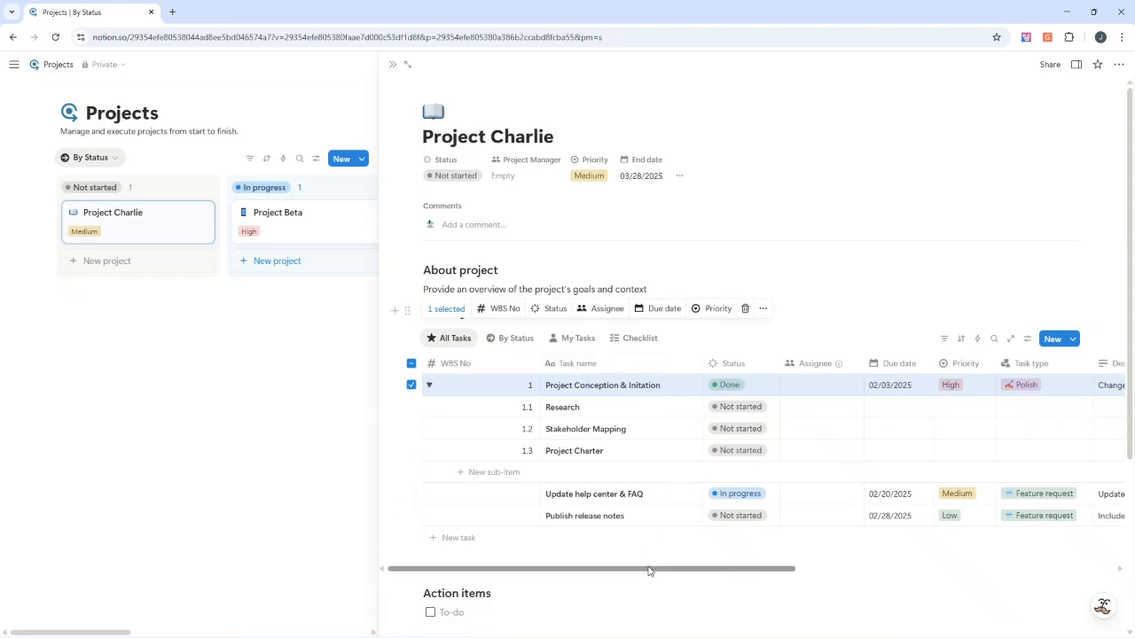
Move the Description column of the Project Plan table between Task name and Status and rename it "Task Description"
left_click_drag(648, 570, 745, 570)
left_click_drag(945, 367, 562, 367)
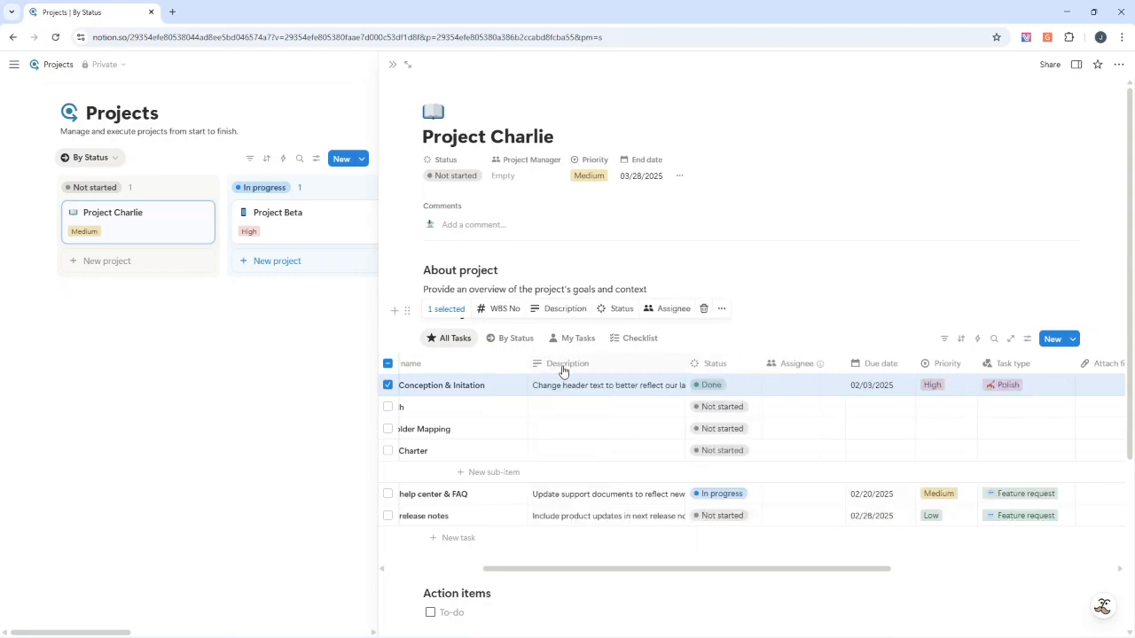
left_click(562, 367)
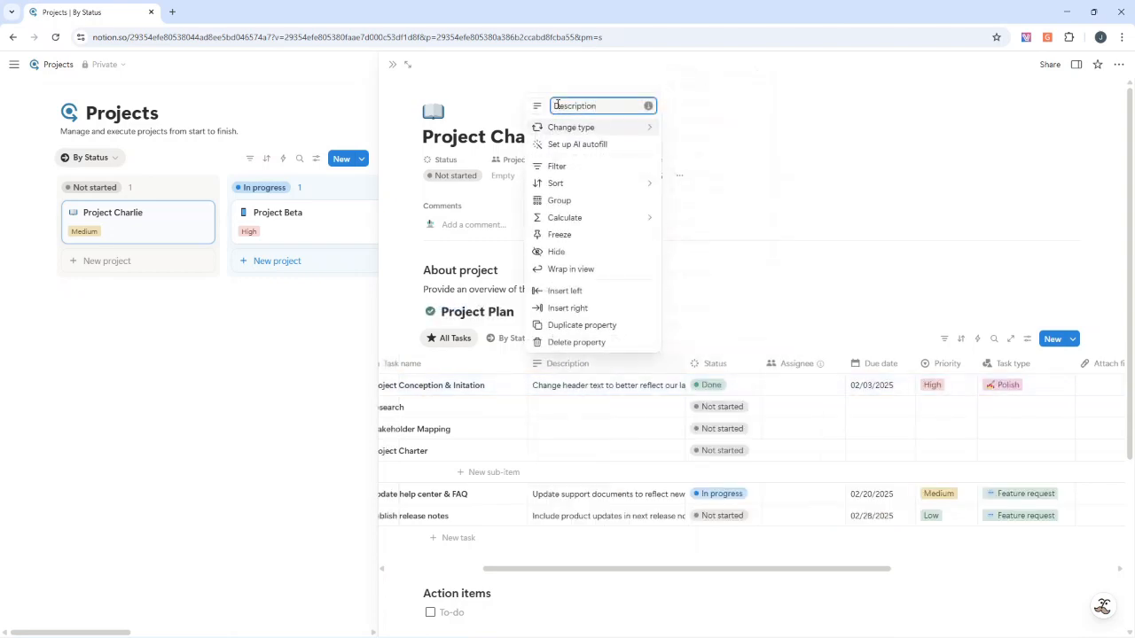
type("Task")
left_click(727, 355)
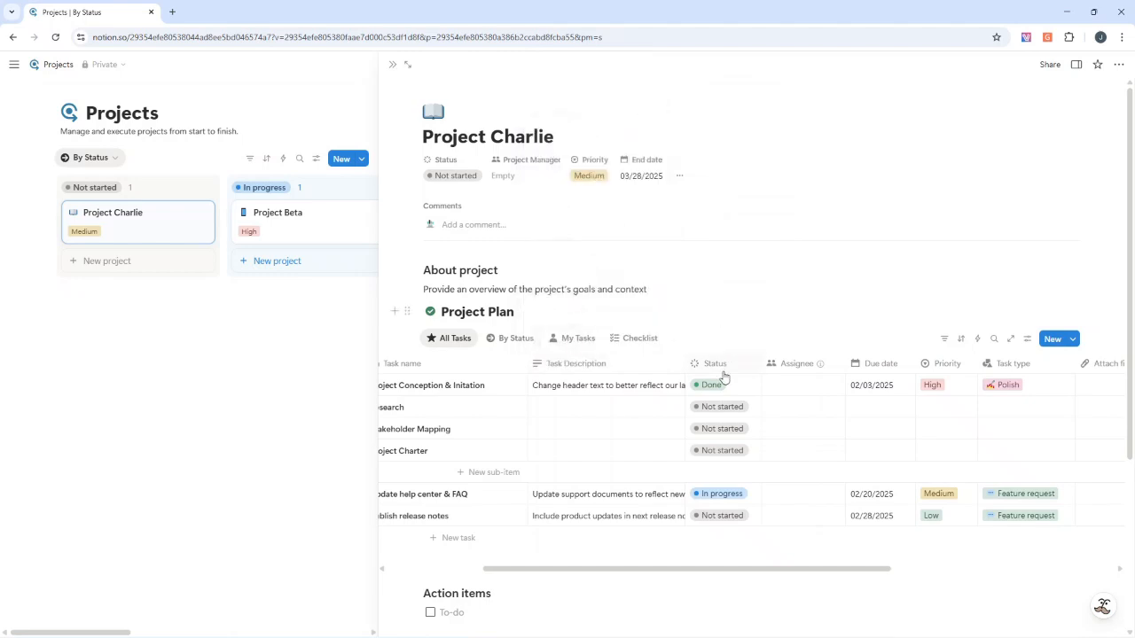
Rename the Assignee column of the Project Plan table to "Owner"
left_click(807, 371)
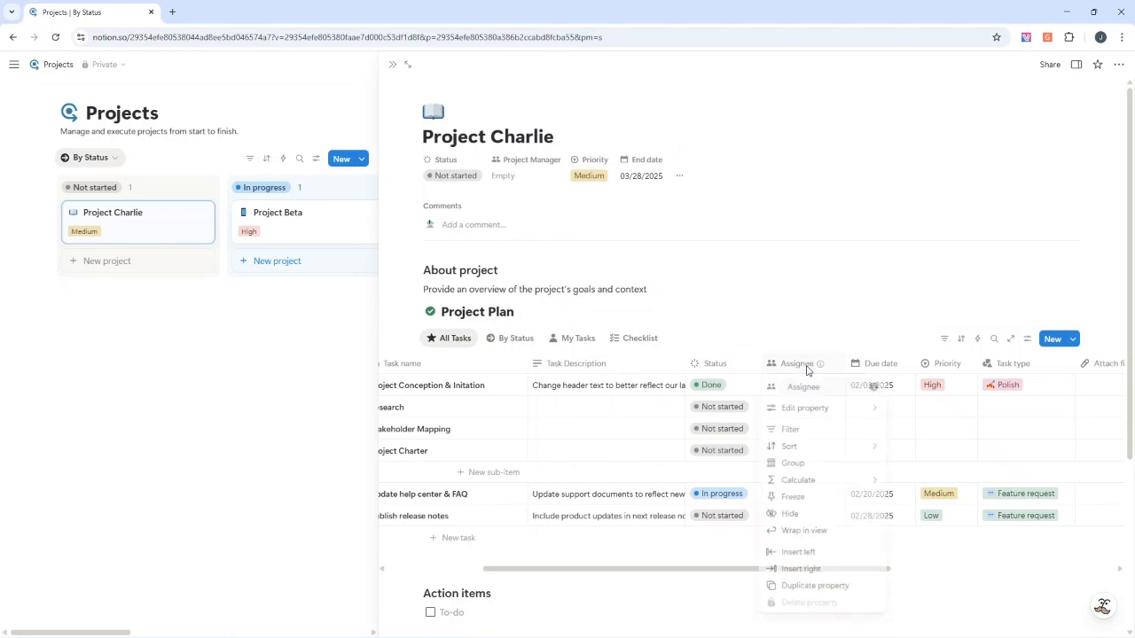
left_click(807, 370)
double_click(805, 388)
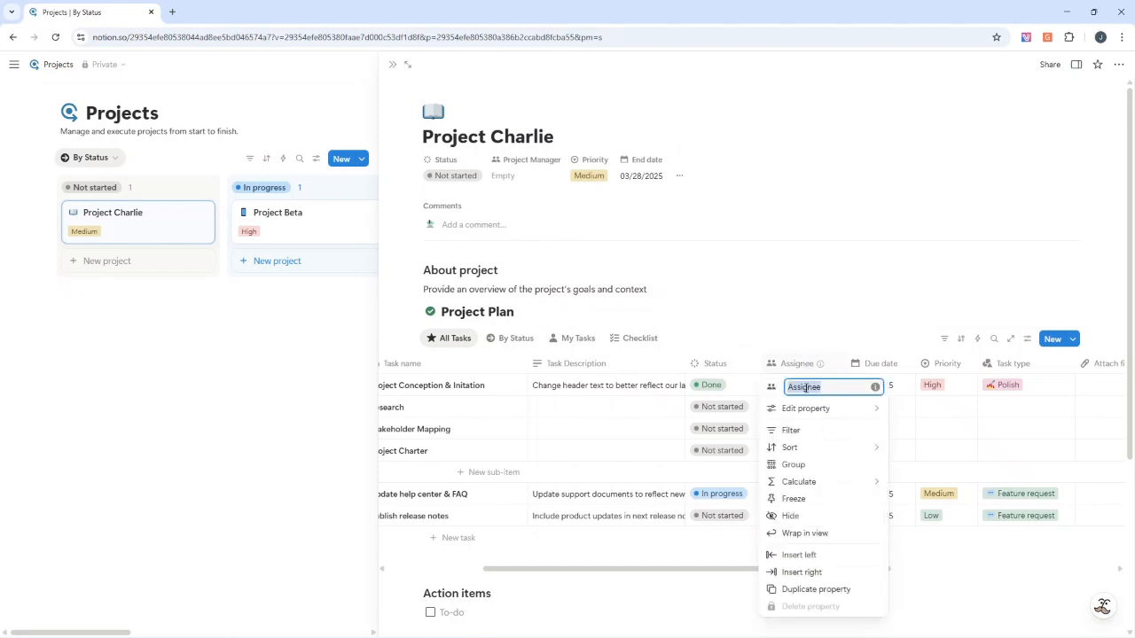
type("Owner")
left_click(872, 296)
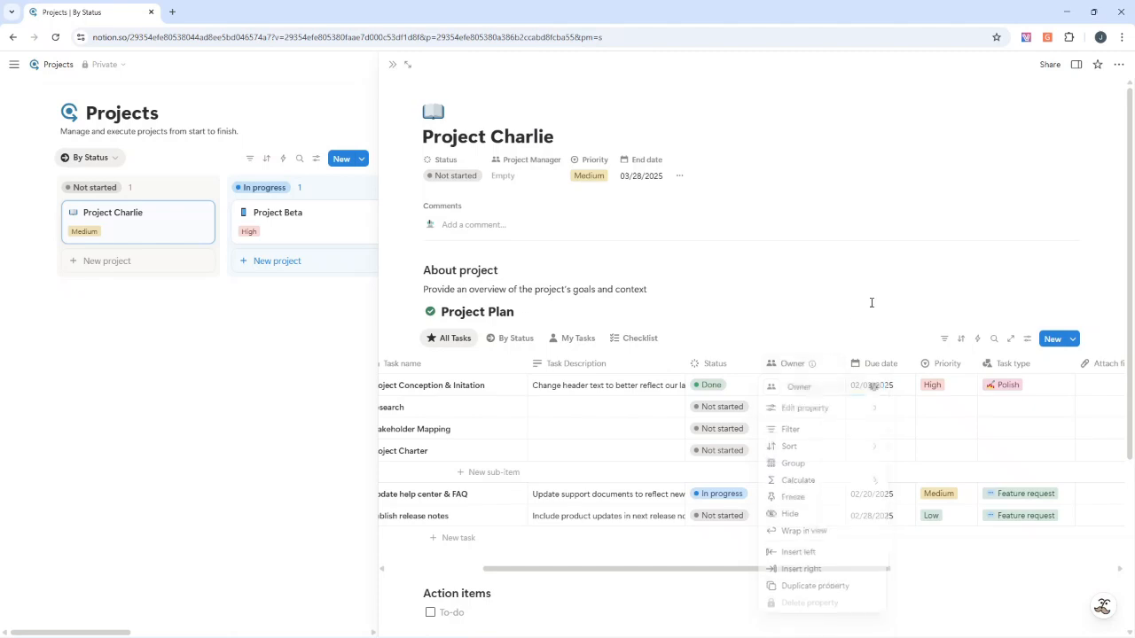
left_click(878, 367)
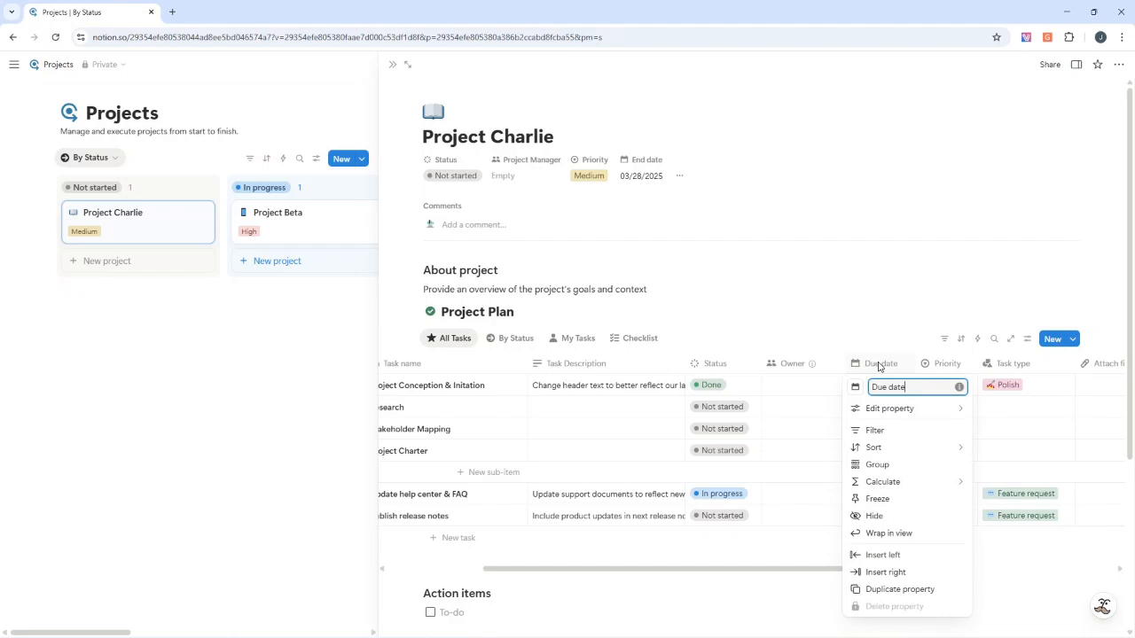
left_click(882, 300)
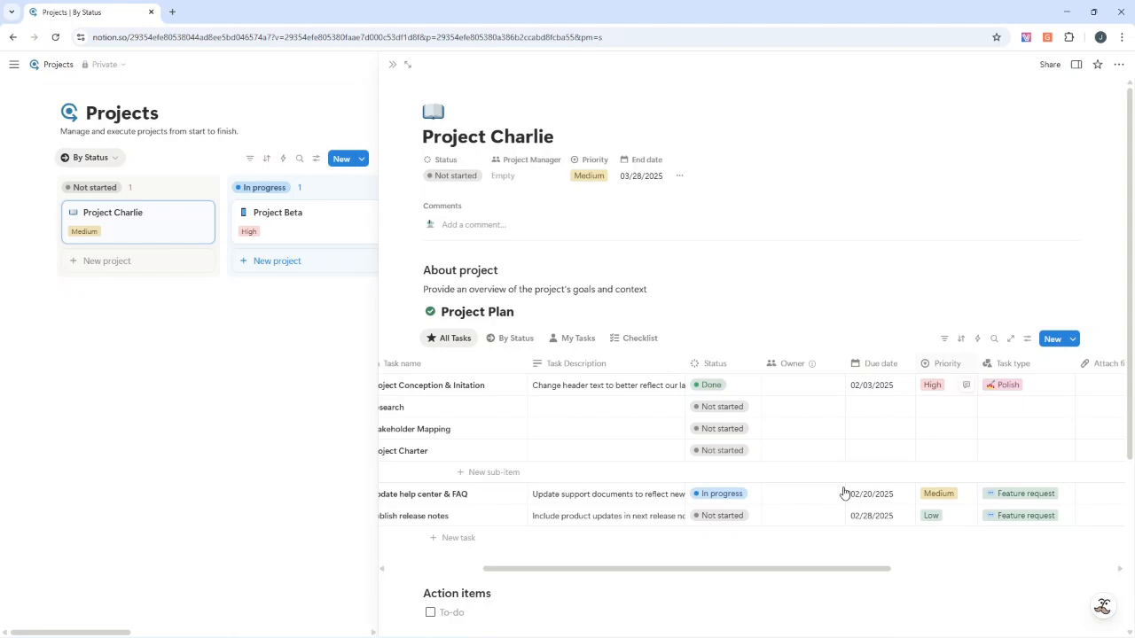
Delete the Task type property from the Project Plan database
left_click_drag(794, 572, 886, 569)
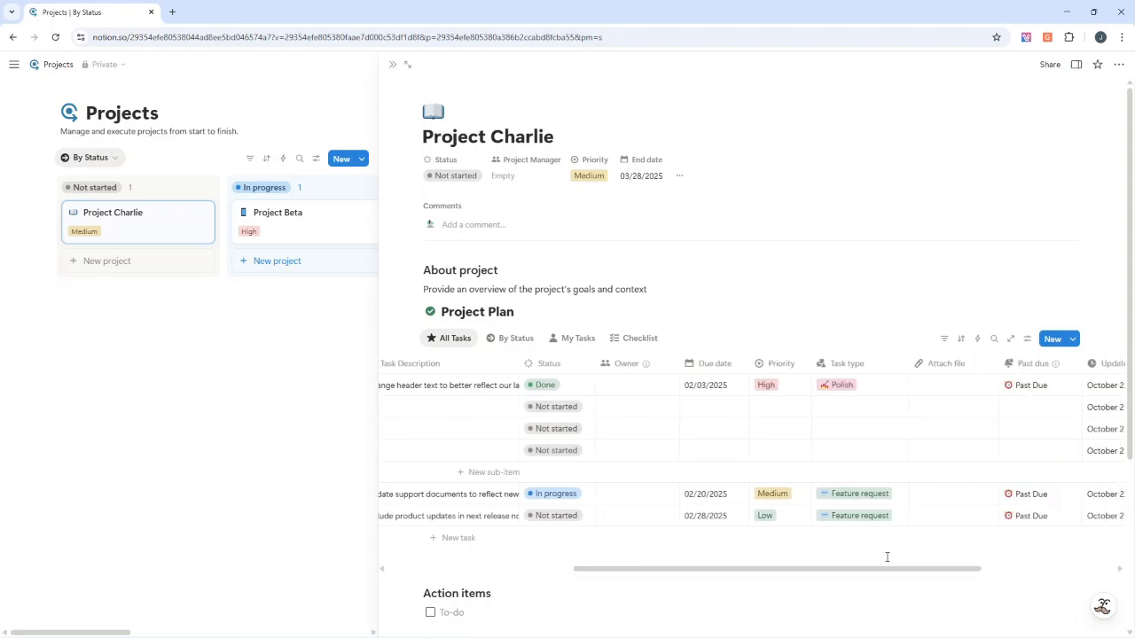
left_click(858, 390)
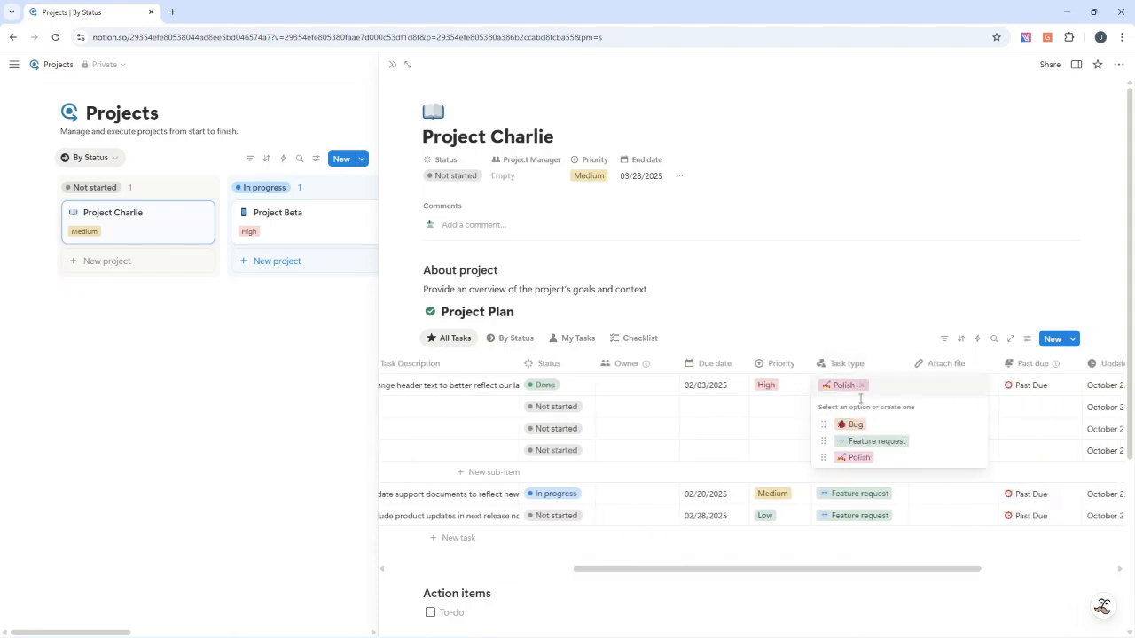
key("Escape")
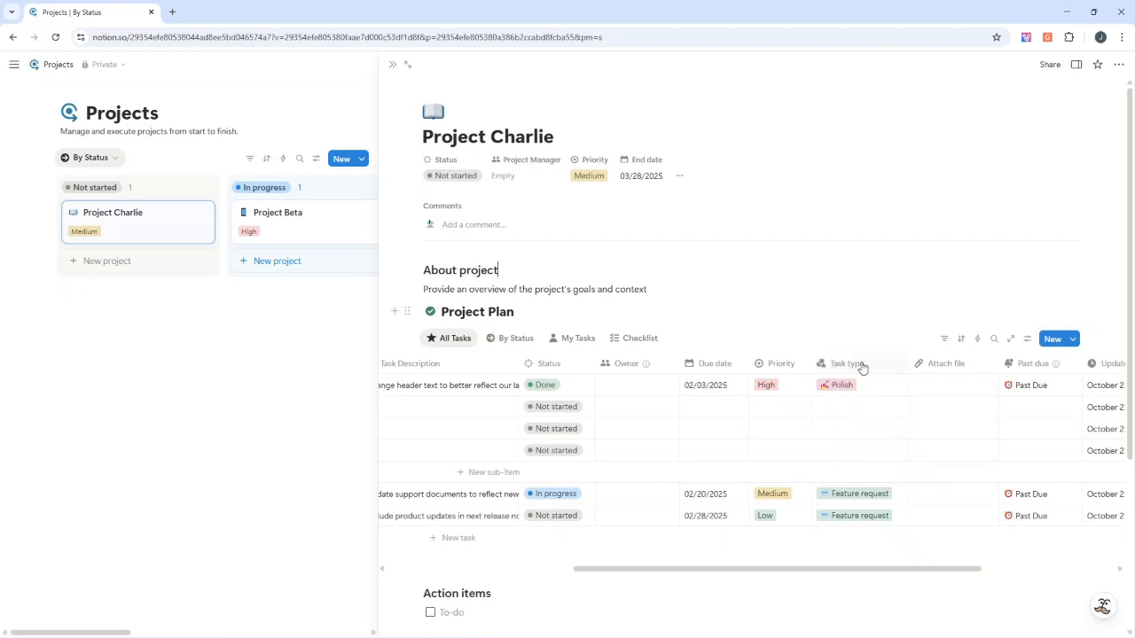
left_click(858, 365)
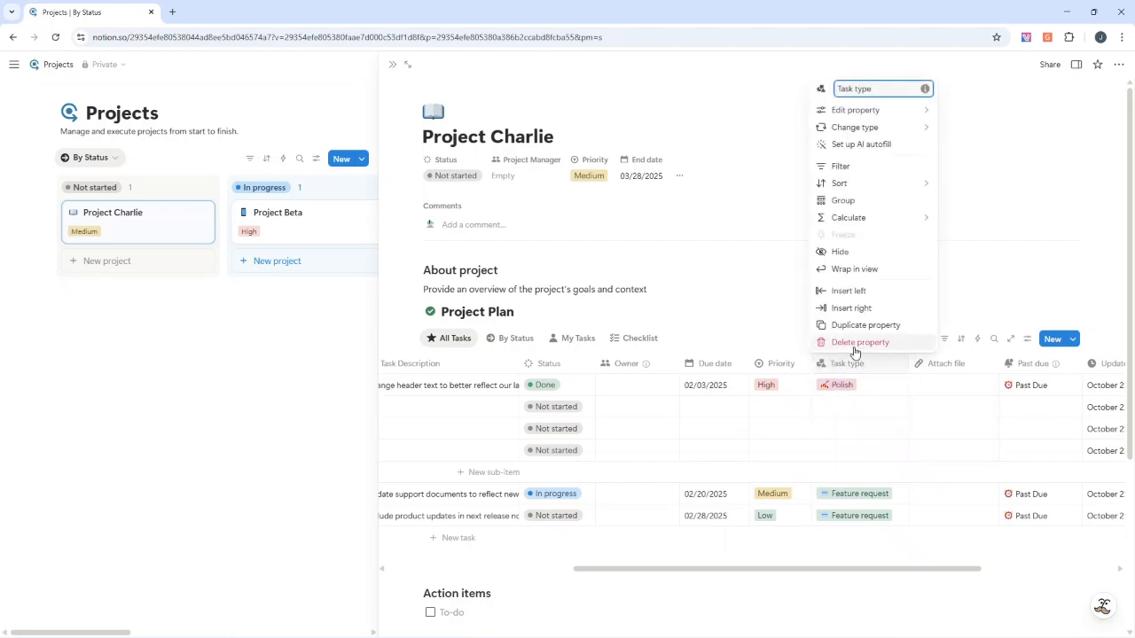
left_click(836, 388)
left_click(839, 385)
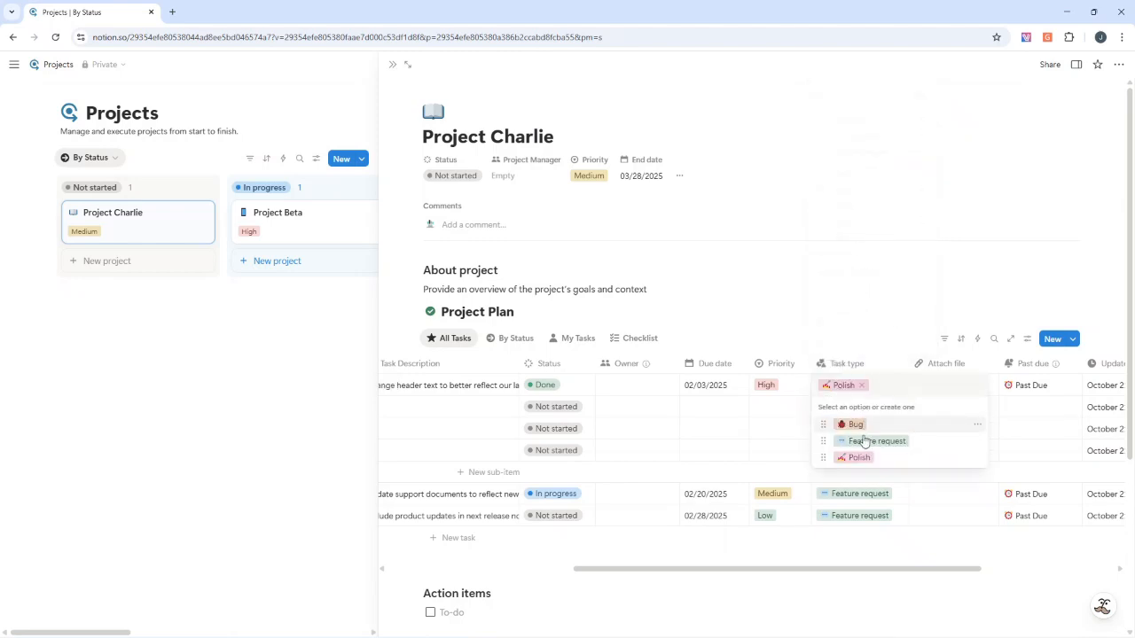
left_click(856, 366)
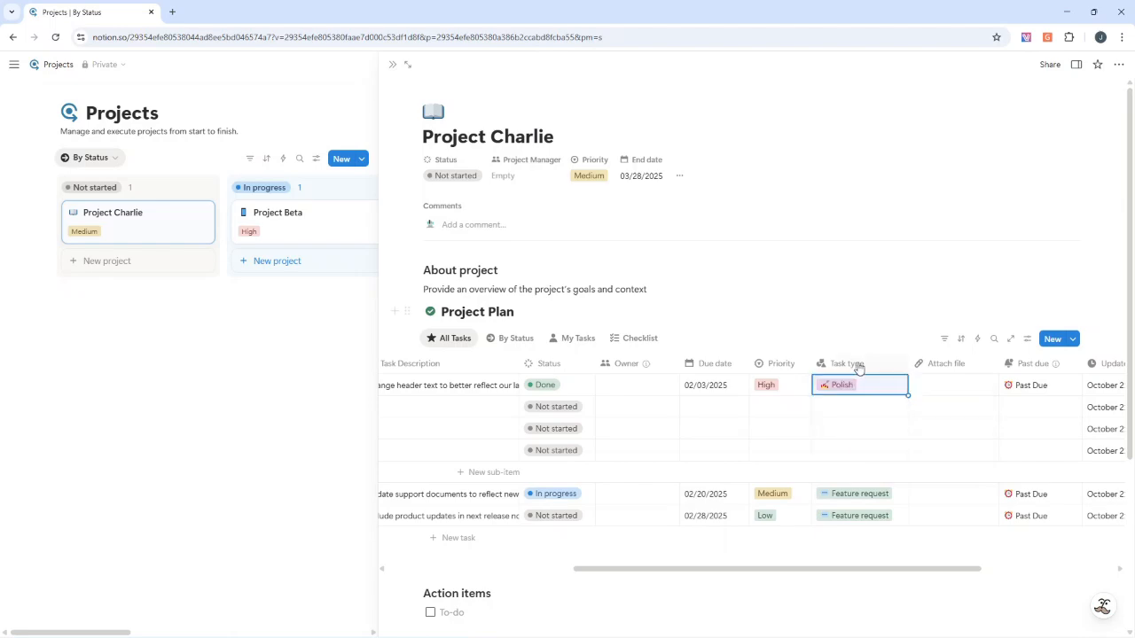
left_click(857, 365)
left_click(843, 344)
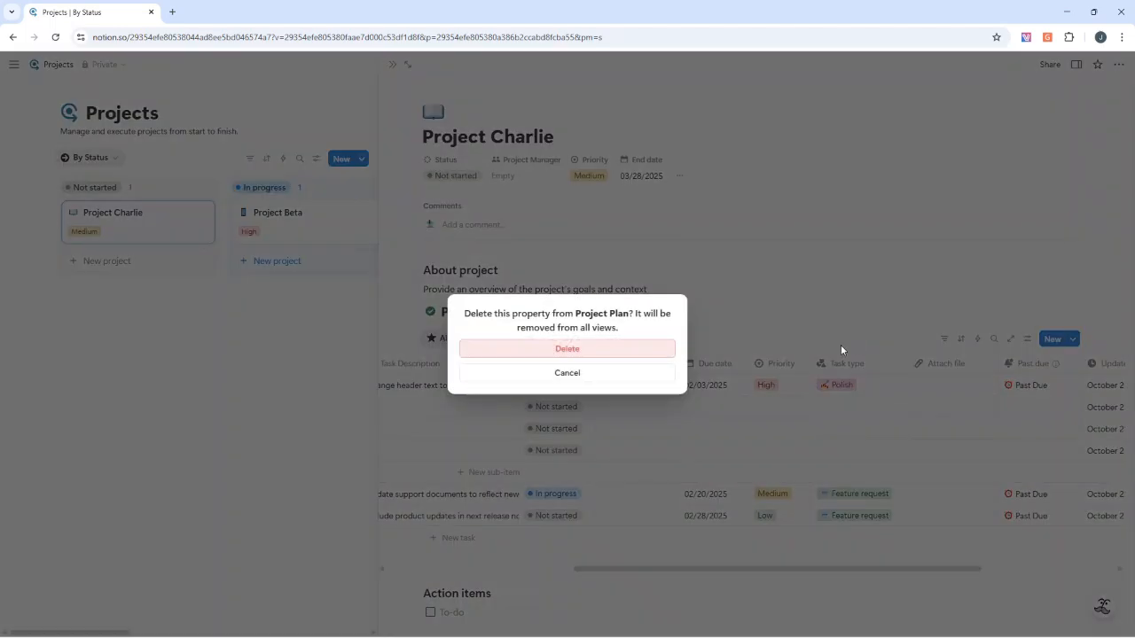
left_click(603, 350)
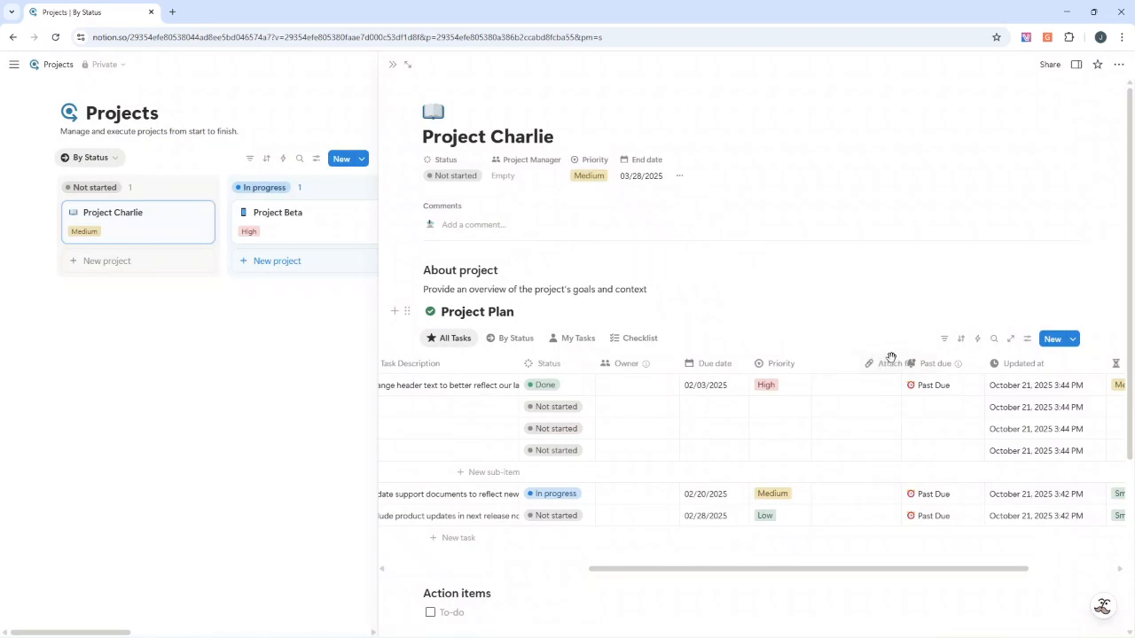
Move the Attach file column to the end of the Project Plan table, after Effort level
scroll(993, 364, "right", 3)
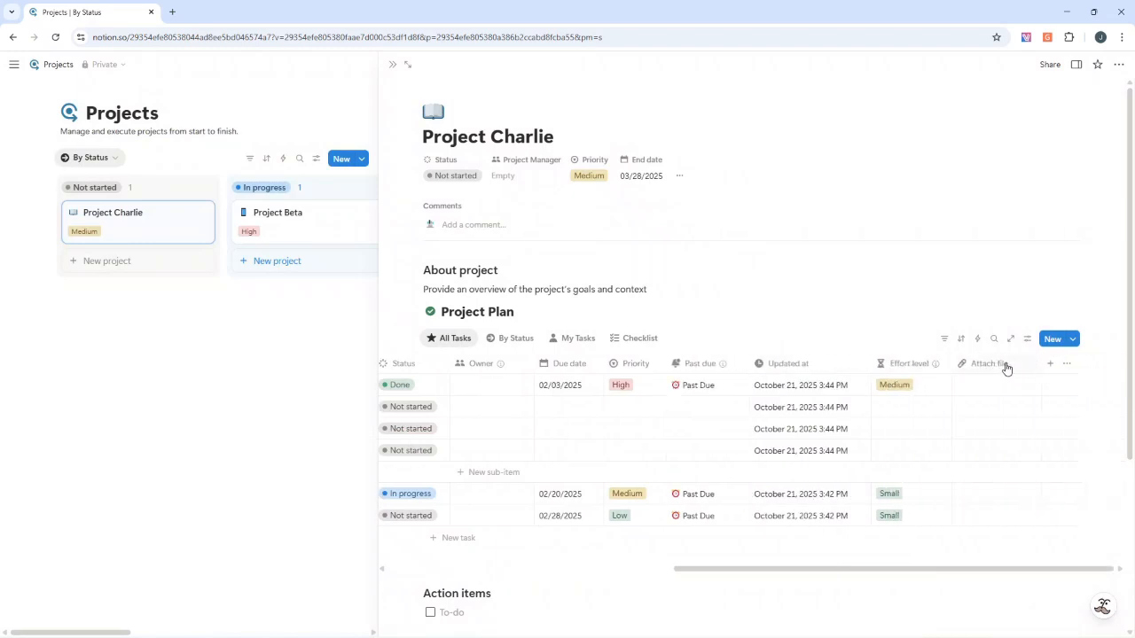
Rename the Updated at column of the Project Plan table to "Last Updated" and move it to the end, after Attach file
left_click(778, 370)
left_click(777, 371)
left_click(777, 371)
triple_click(780, 107)
type("Last Updated")
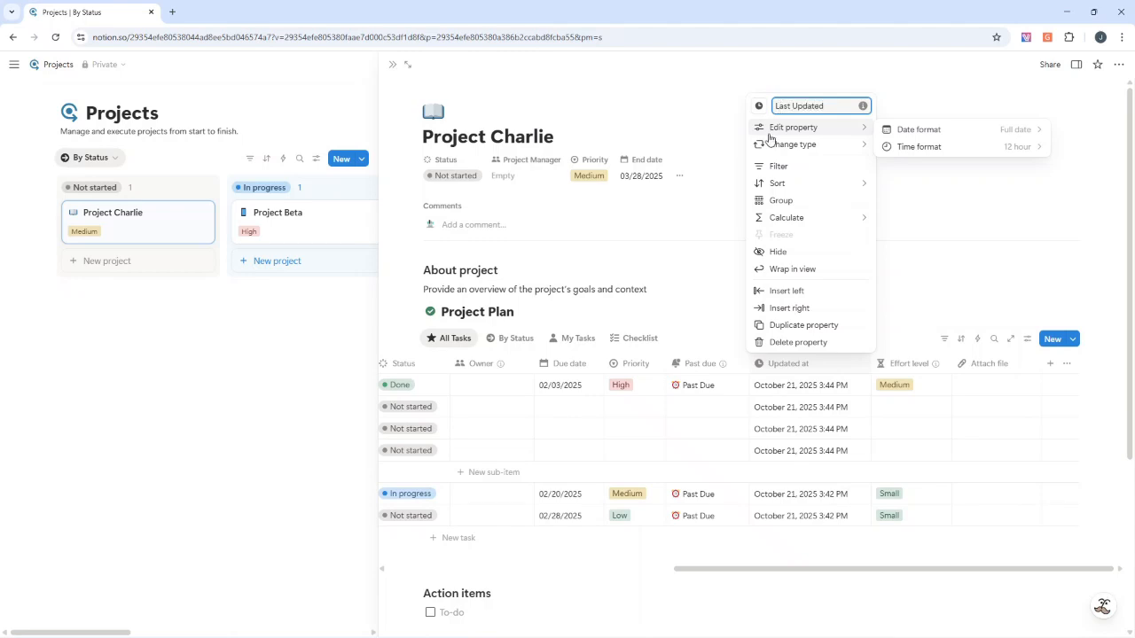
left_click(740, 258)
left_click_drag(786, 370, 995, 363)
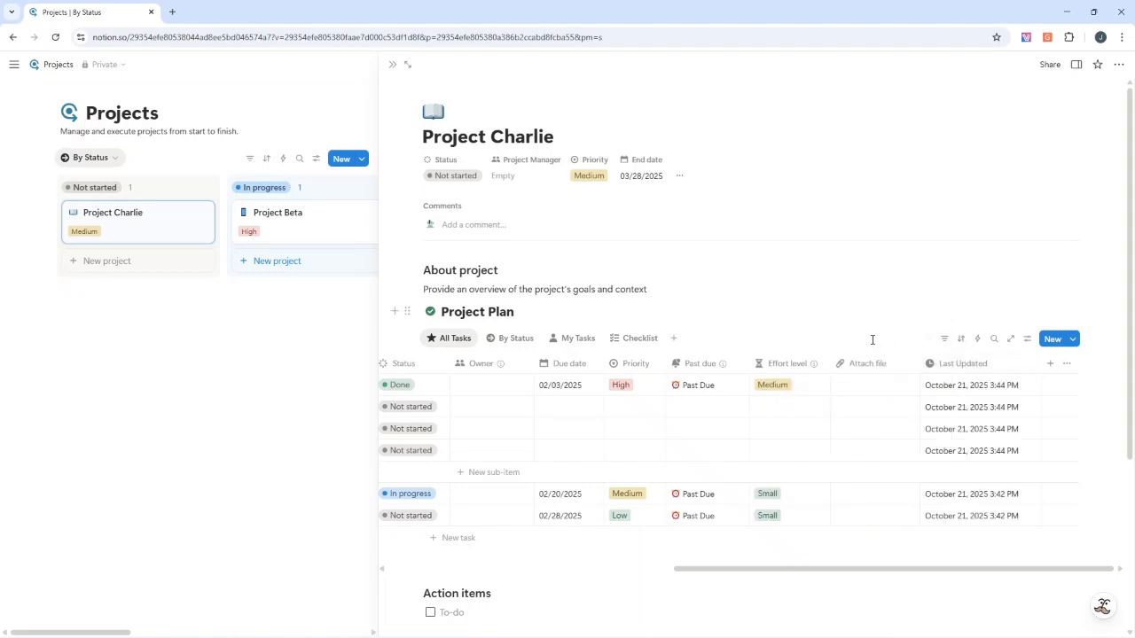
Rename the Owner column of the Project Plan table to "Assigned To"
left_click_drag(781, 570, 639, 570)
left_click(709, 370)
double_click(717, 388)
type("Assigned To")
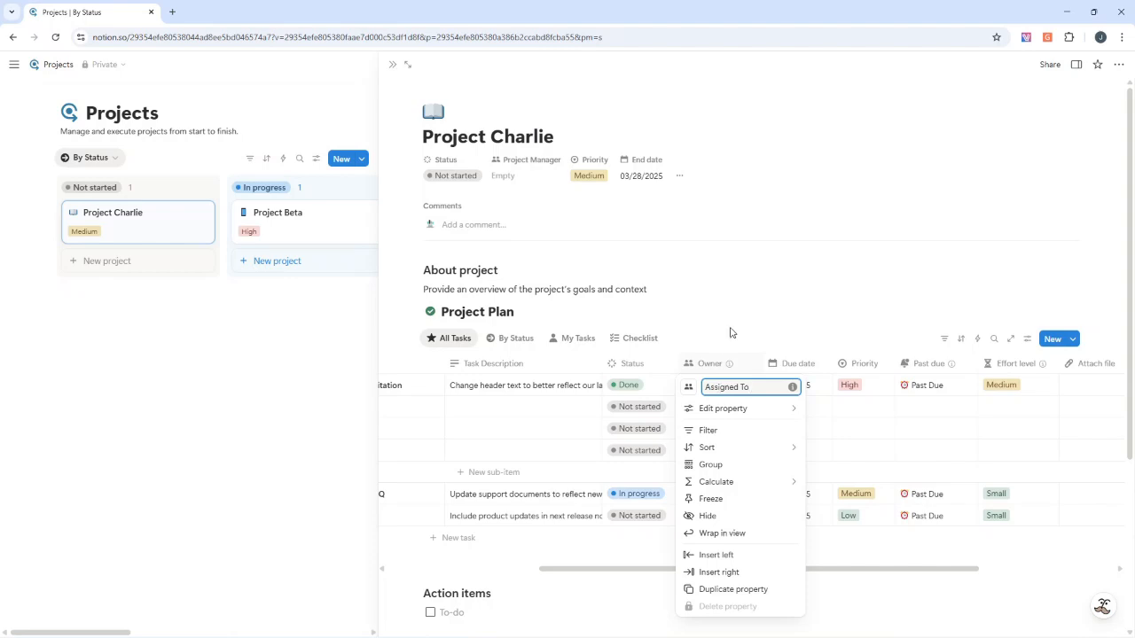
key("Return")
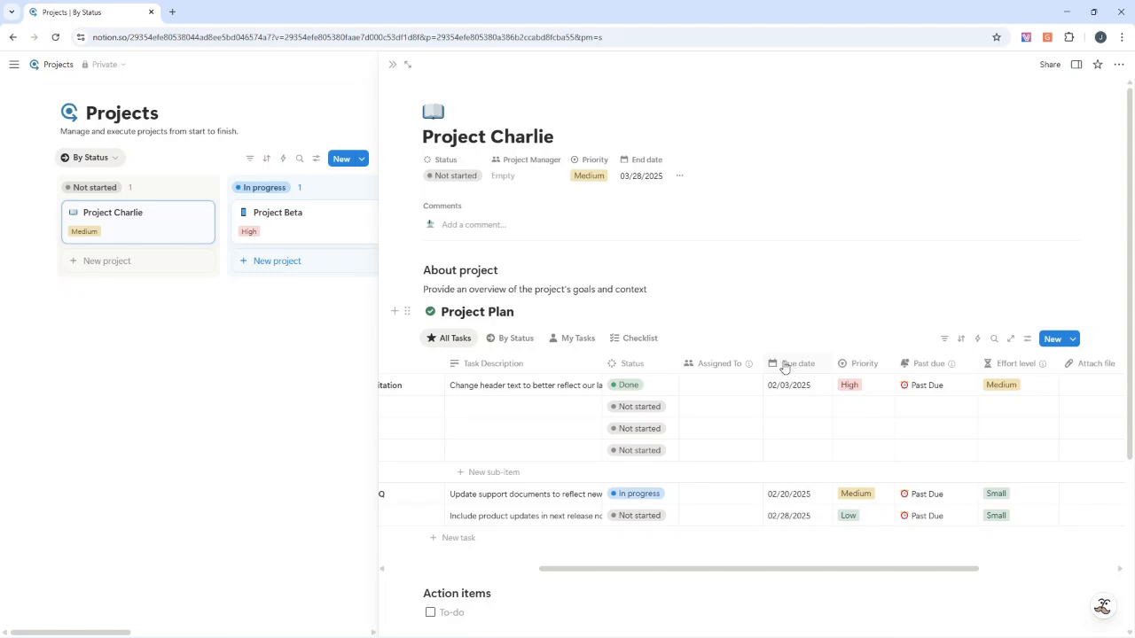
Insert a date property named "Start Date" between Assigned To and Due date in the Project Plan table
left_click(783, 364)
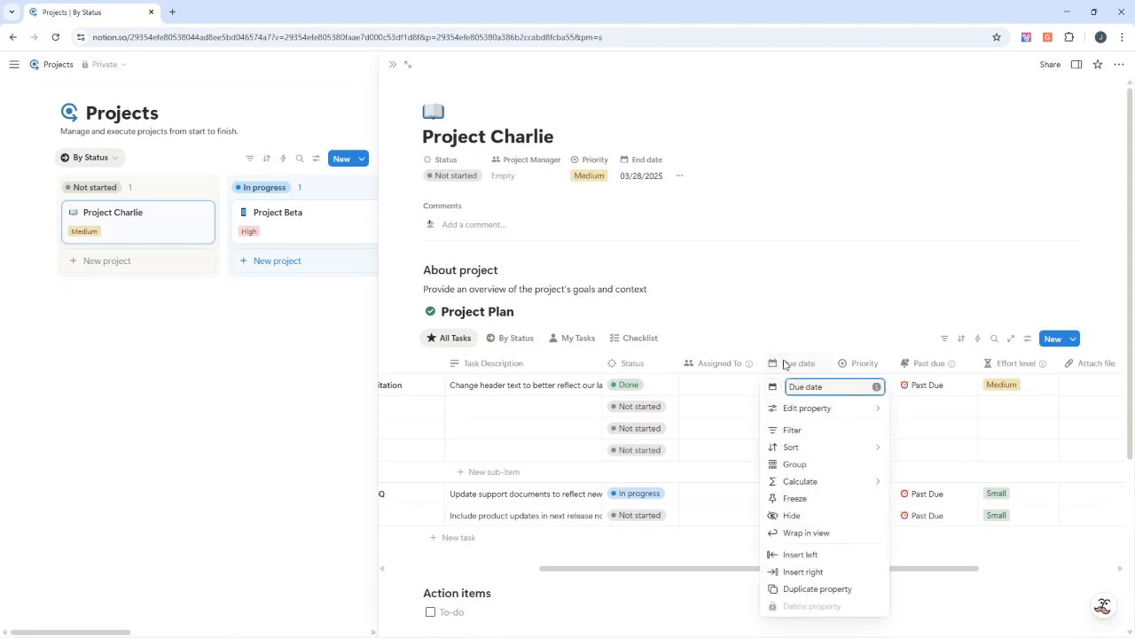
left_click(817, 571)
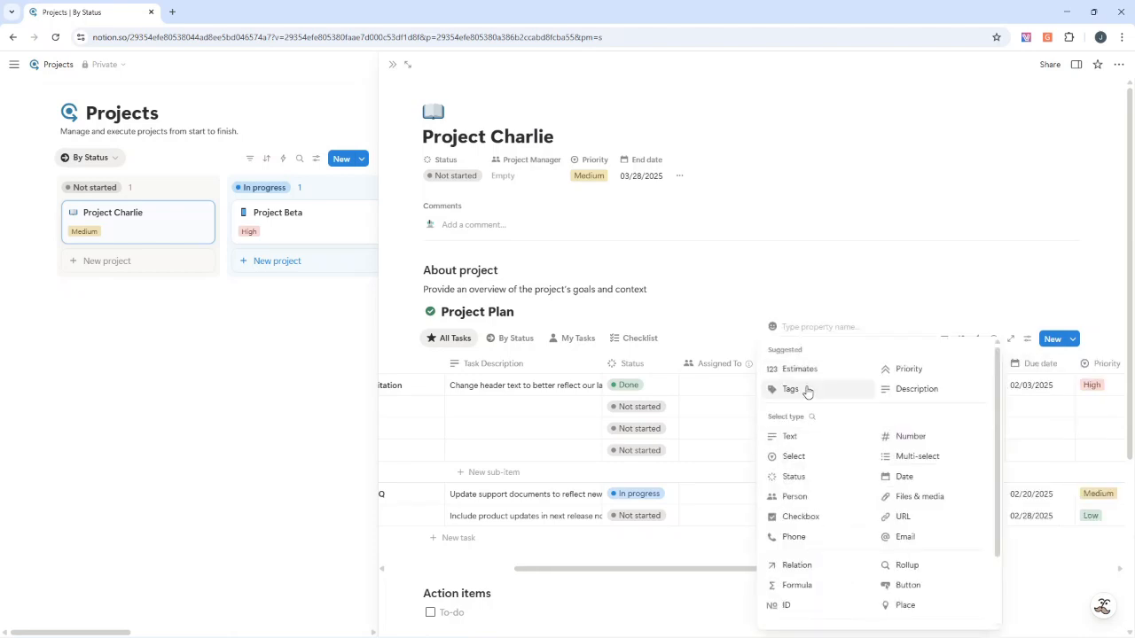
type("Start Date")
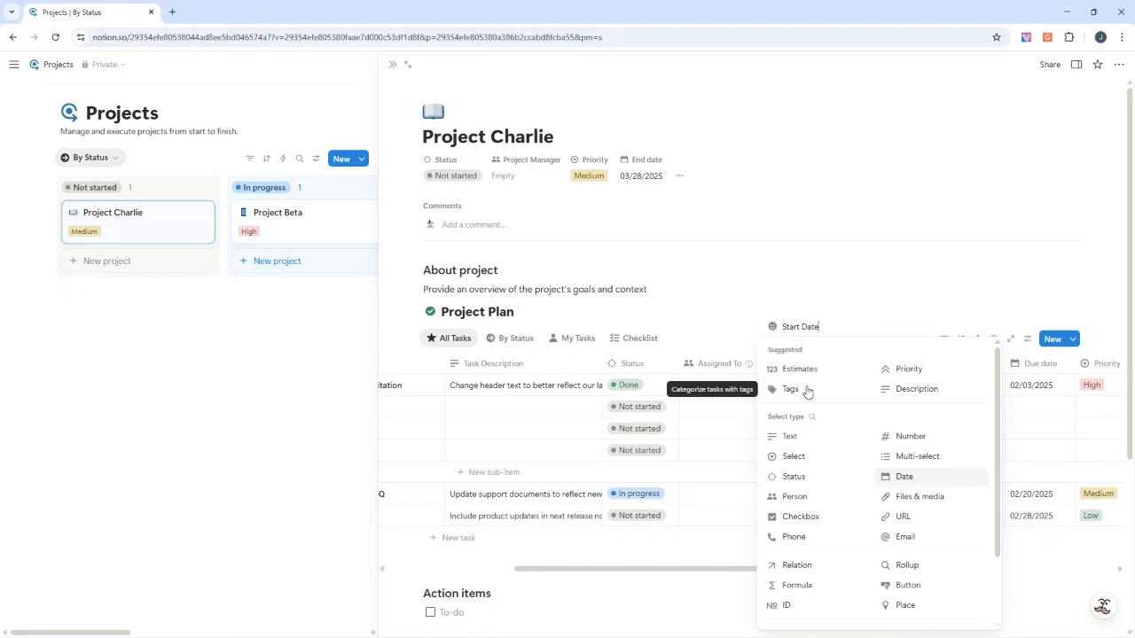
left_click(911, 479)
Duplicate the Start Date property and rename the copy "End Date"
left_click(811, 364)
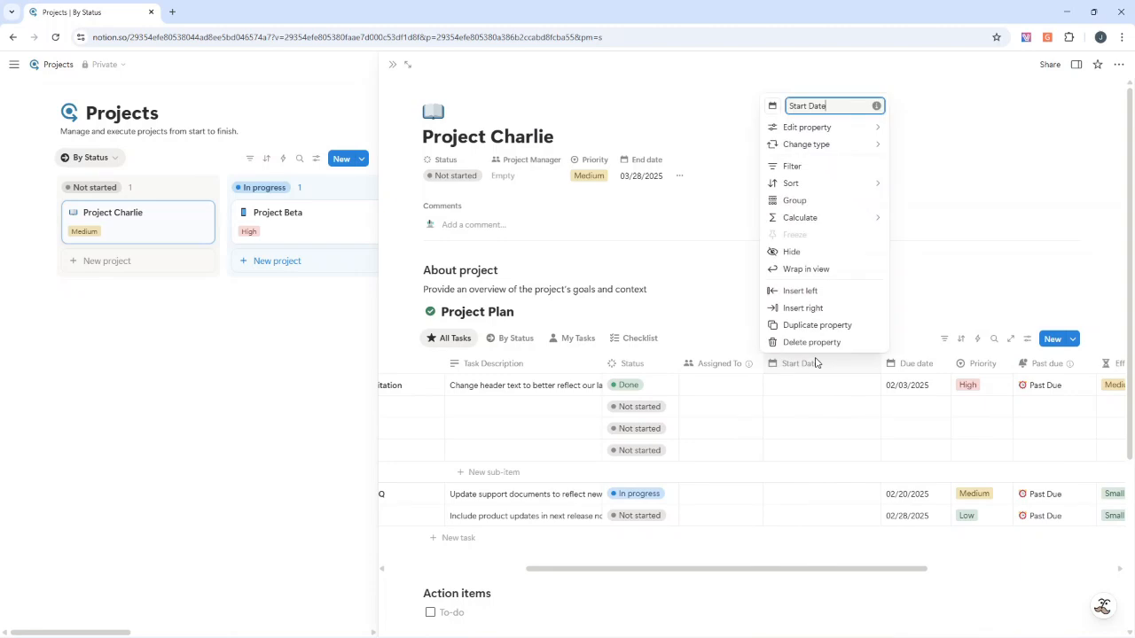
left_click(811, 326)
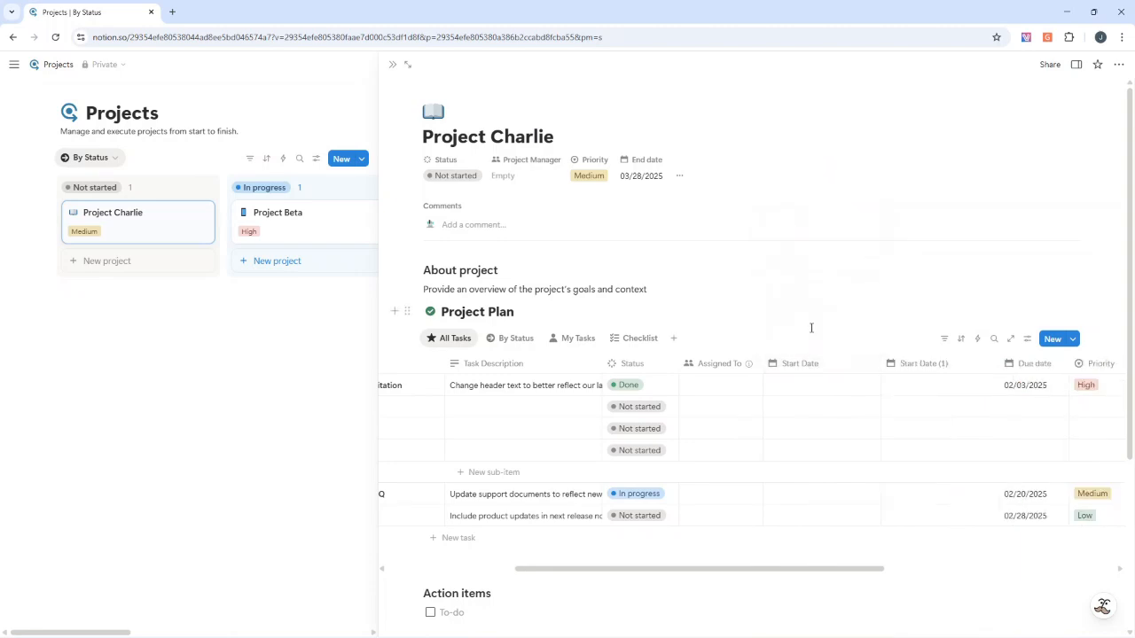
left_click(917, 369)
left_click(917, 367)
left_click(917, 367)
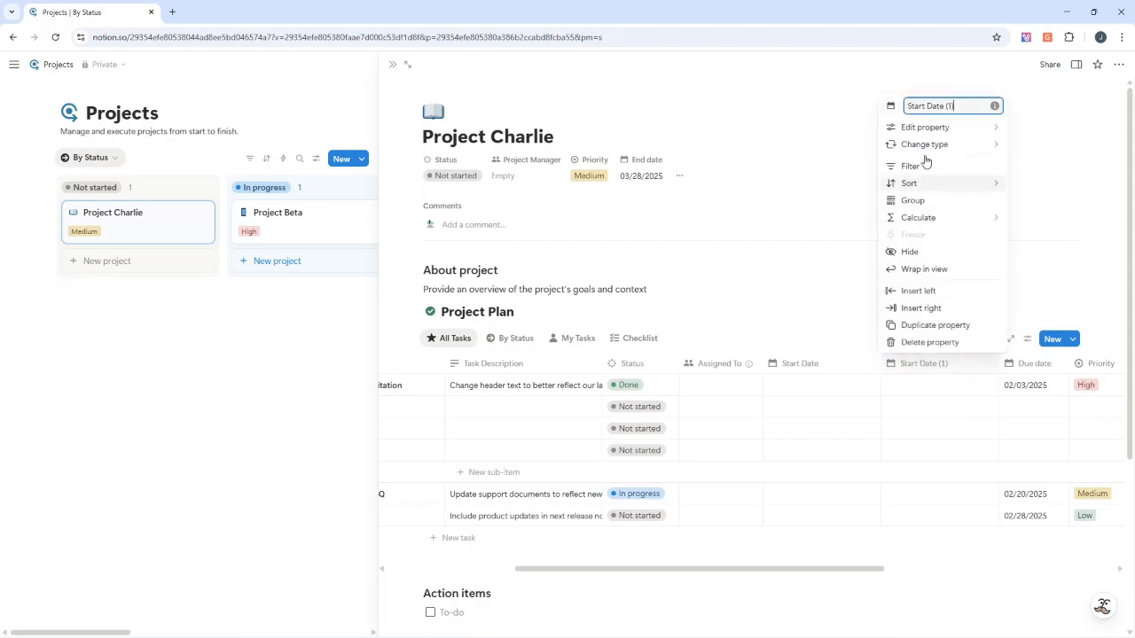
triple_click(923, 108)
type("End")
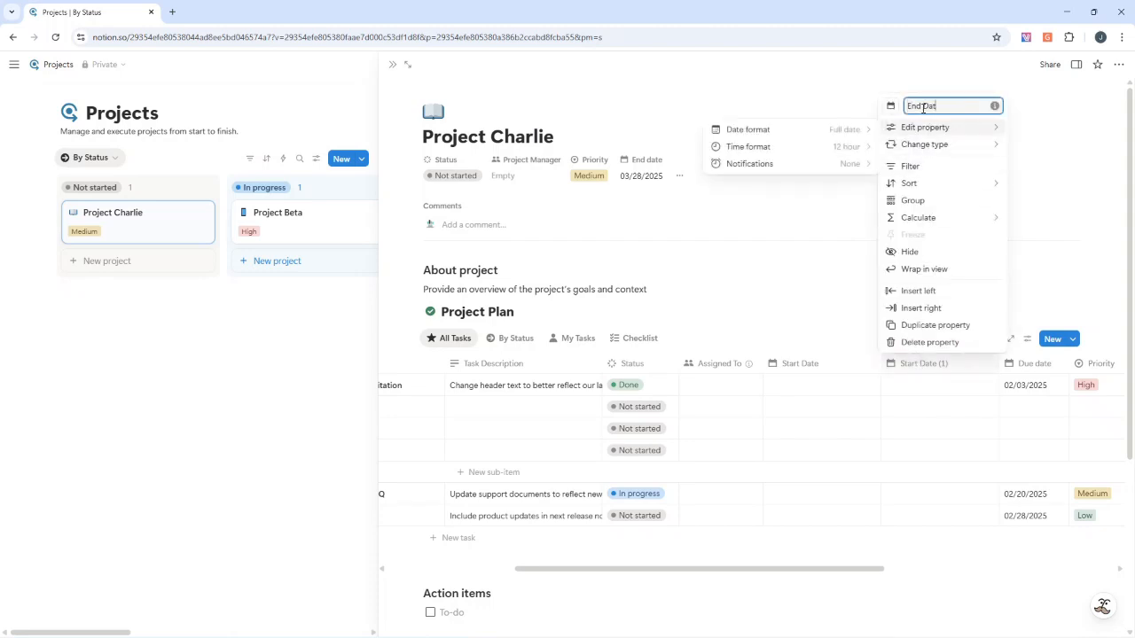
left_click(840, 240)
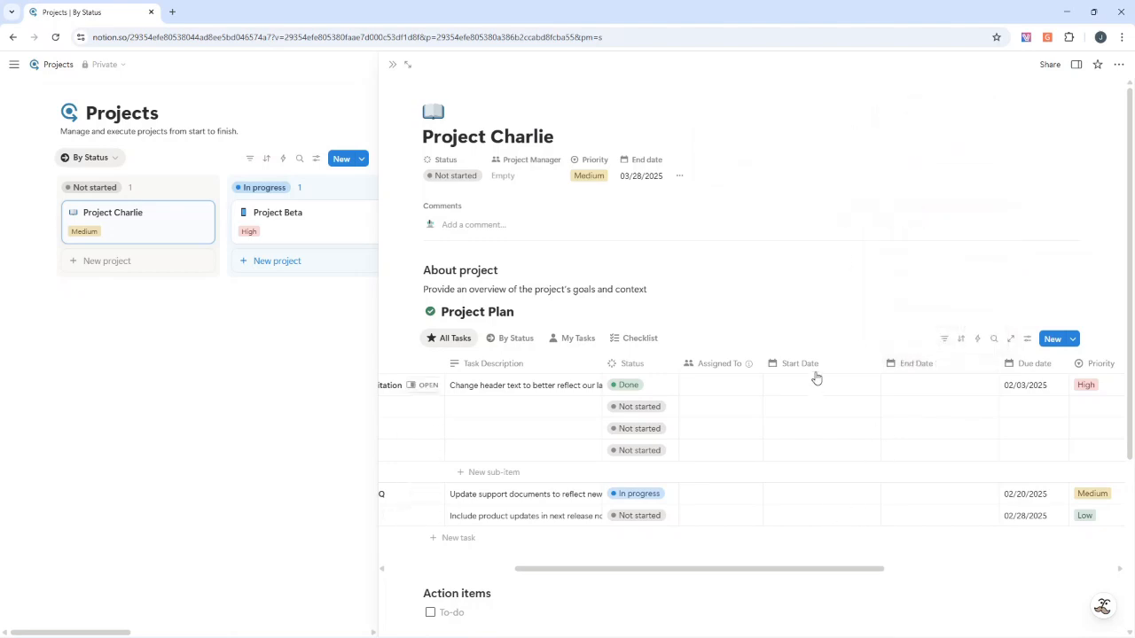
left_click_drag(876, 364, 843, 363)
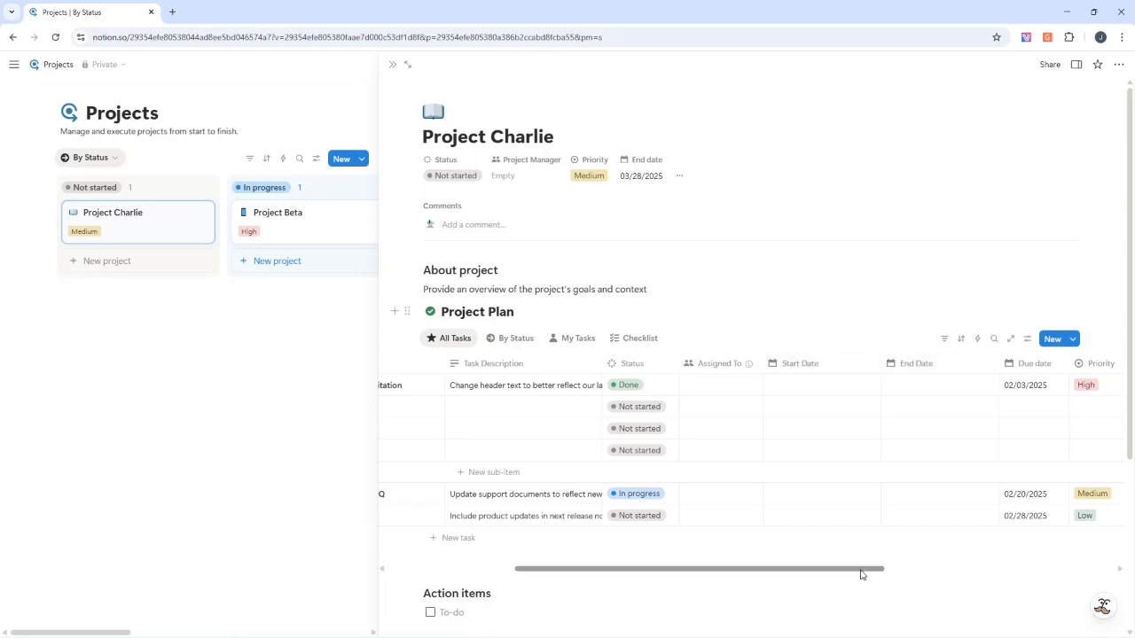
Examine the Priority options and the Past due formula on the first task of the Project Plan
left_click_drag(859, 569, 928, 562)
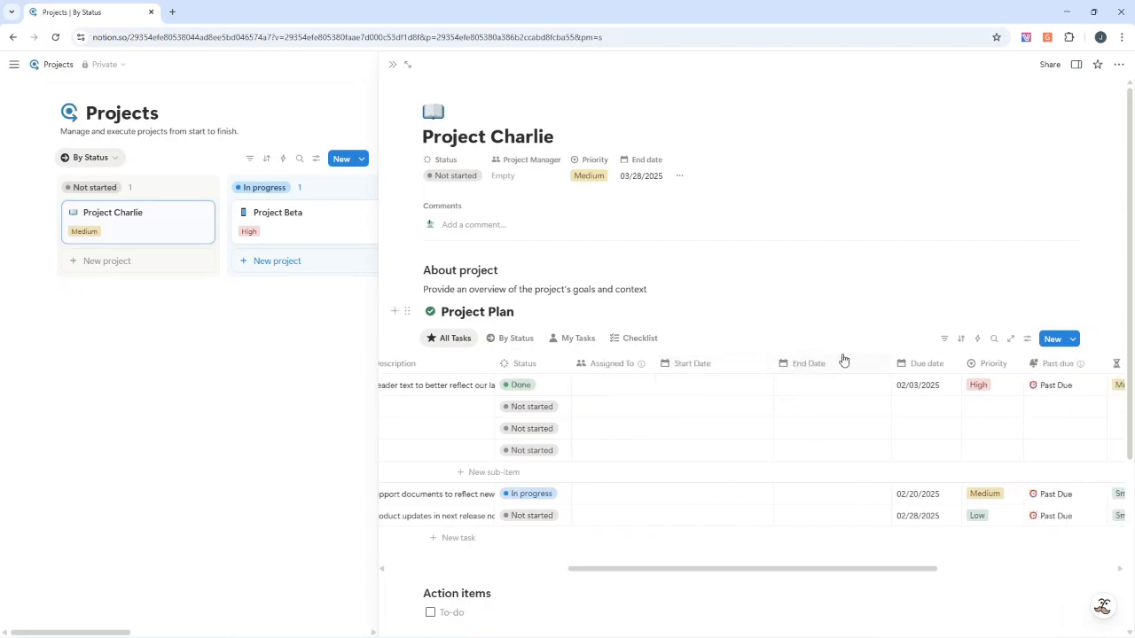
left_click_drag(886, 571, 1028, 552)
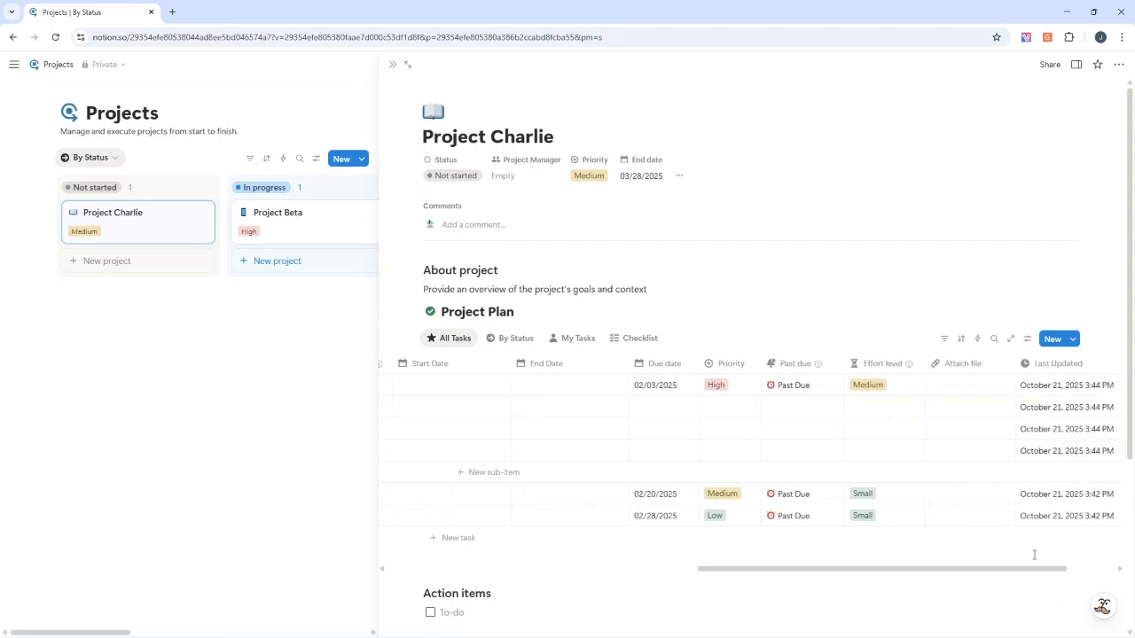
left_click(735, 389)
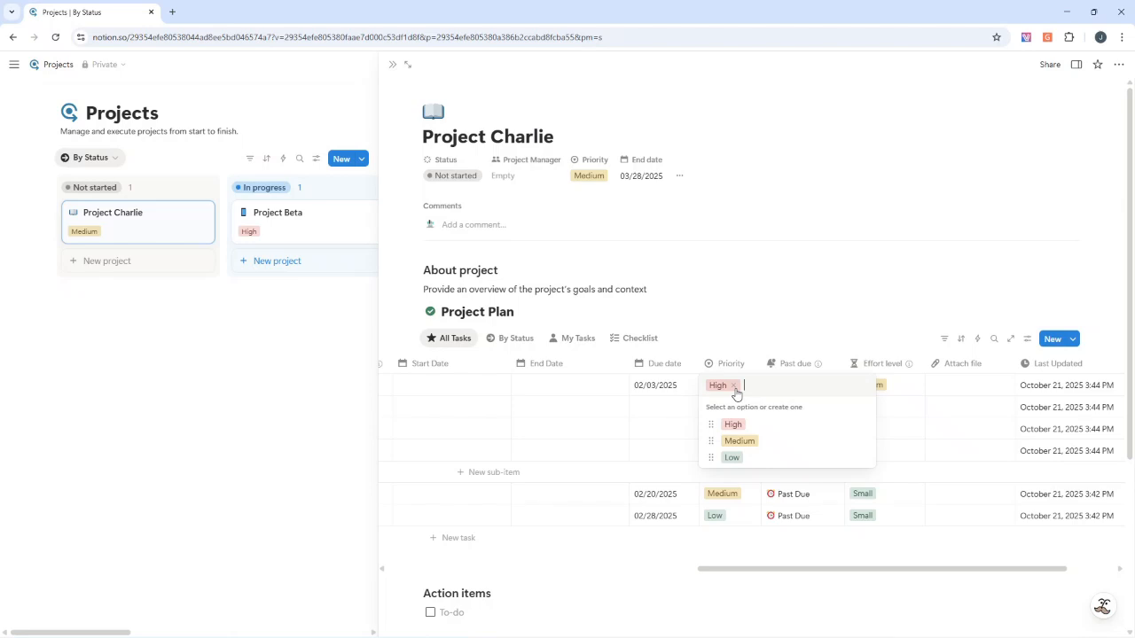
key("Escape")
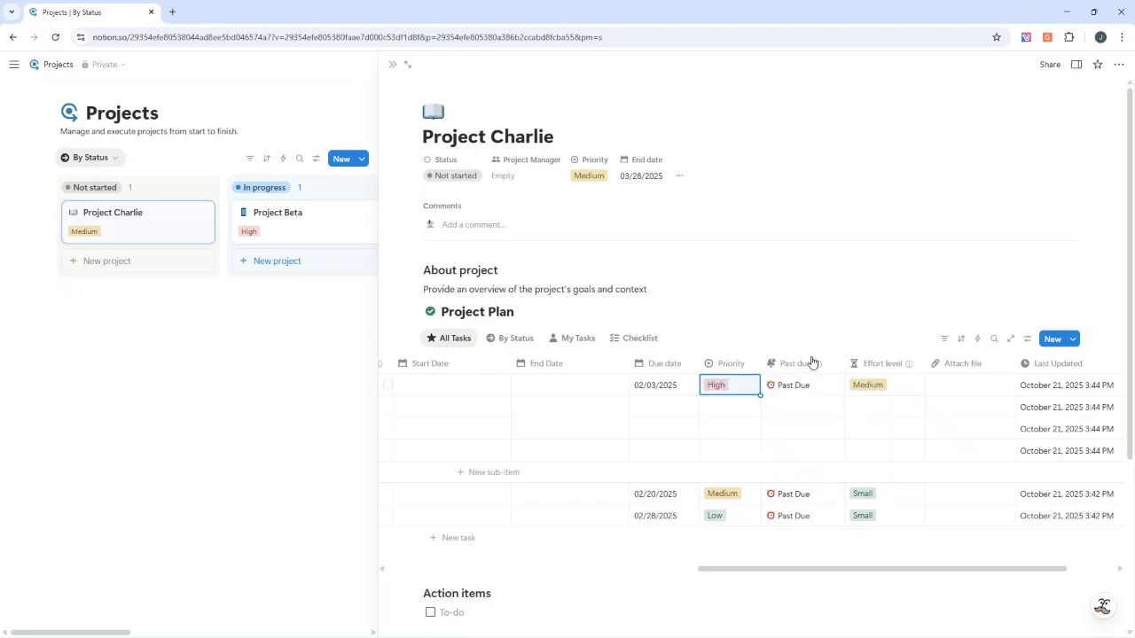
left_click(798, 388)
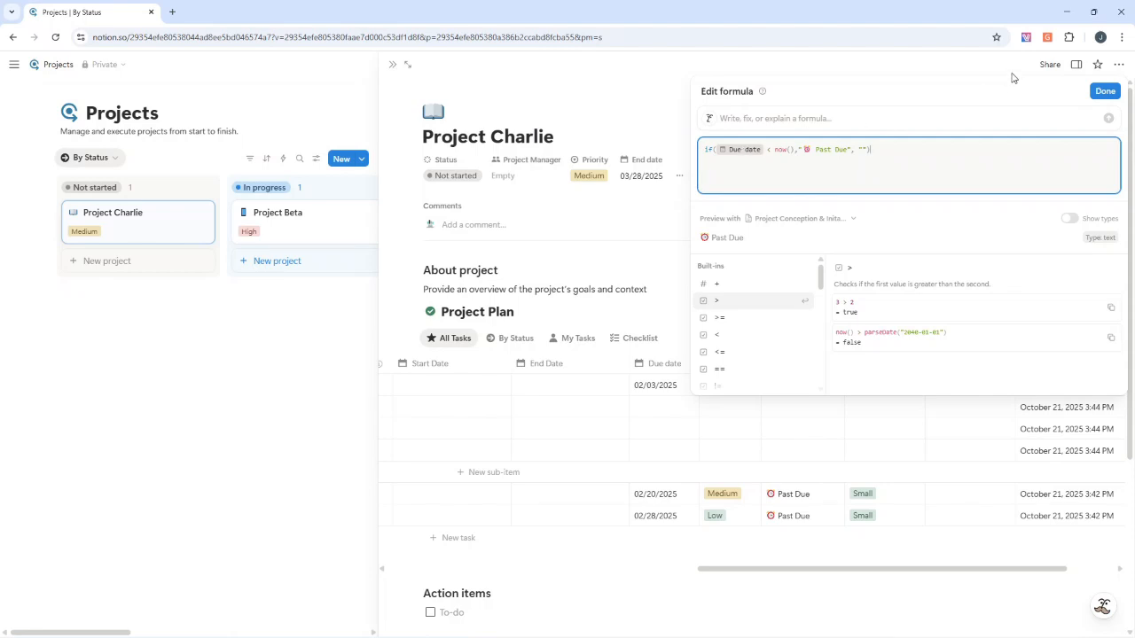
key("Escape")
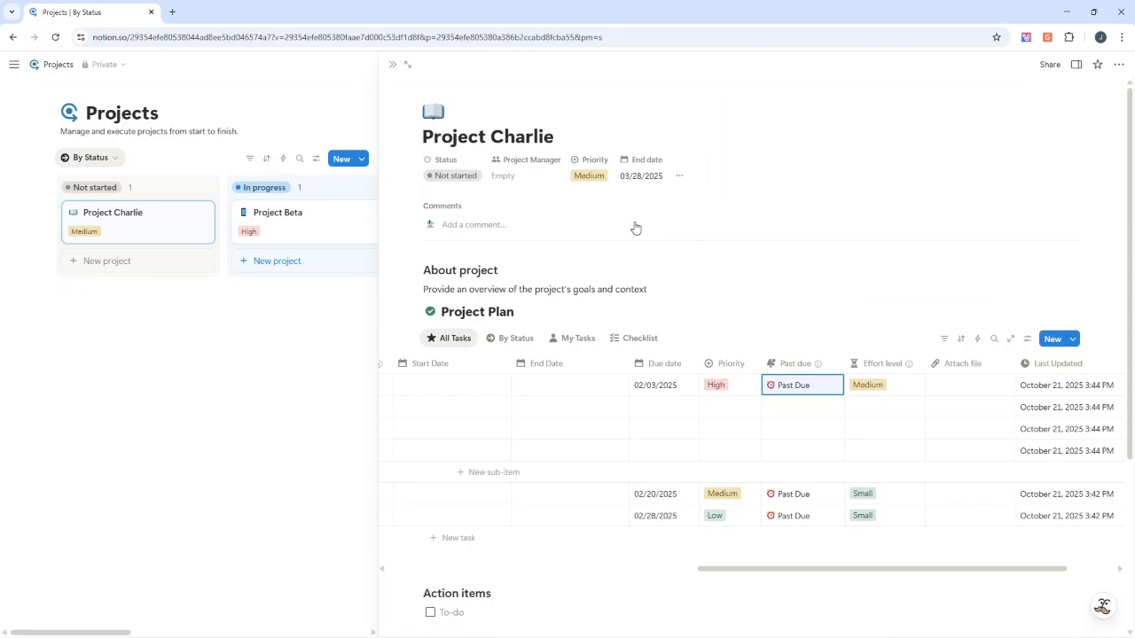
Delete the Effort level property from the Project Plan database
left_click(884, 363)
left_click(887, 342)
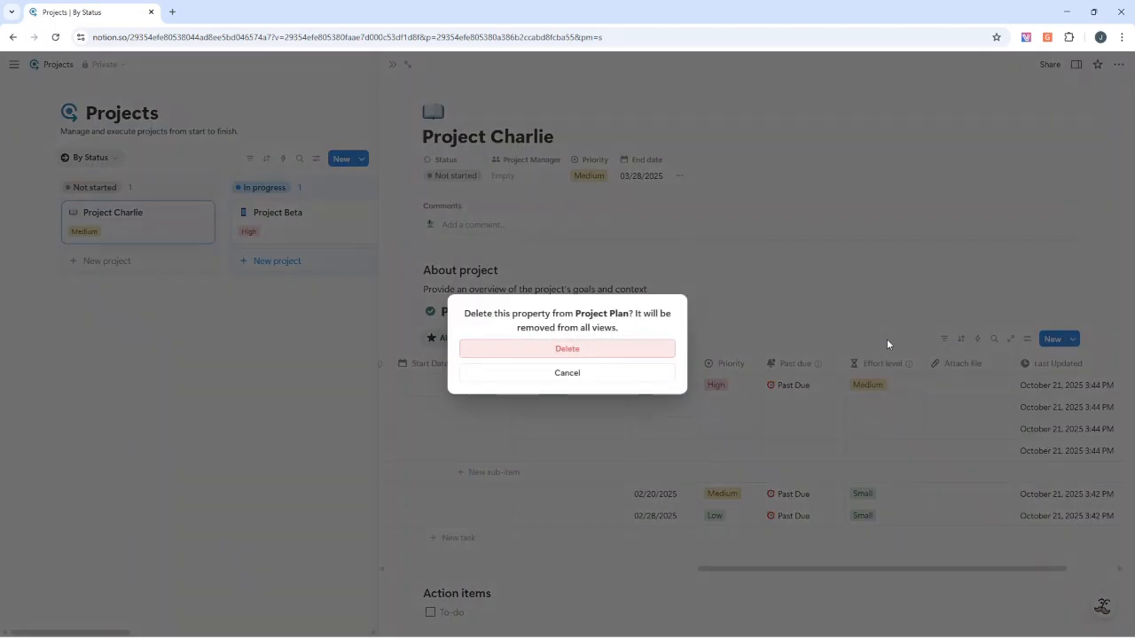
left_click(623, 352)
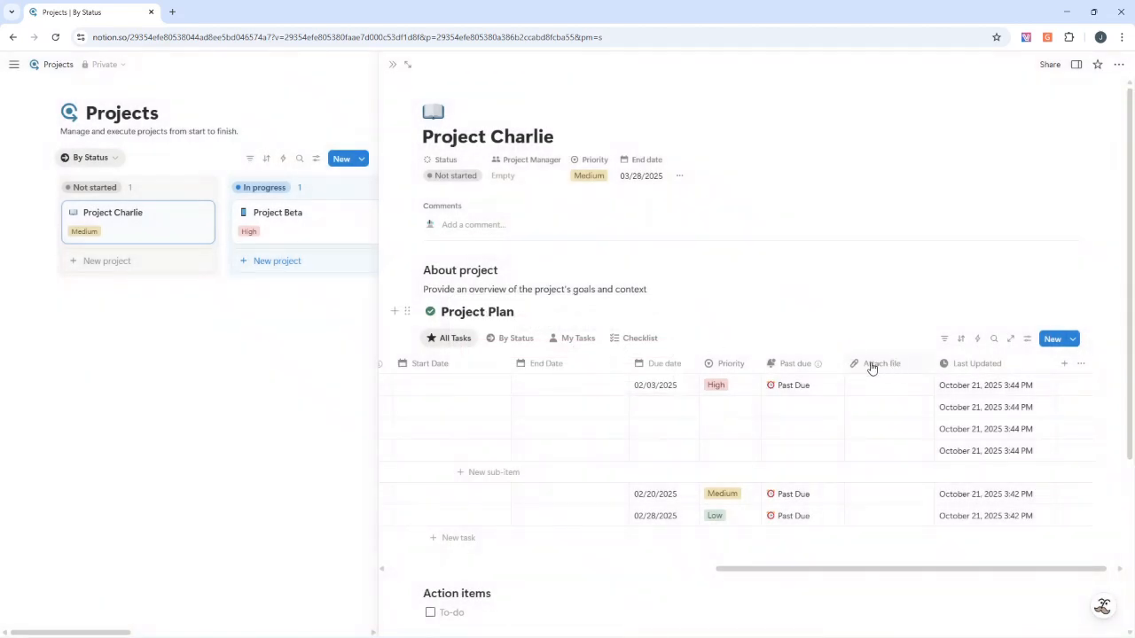
Insert a text property named "Comments" between Past due and Attach file, and widen its column
left_click(807, 364)
left_click(823, 308)
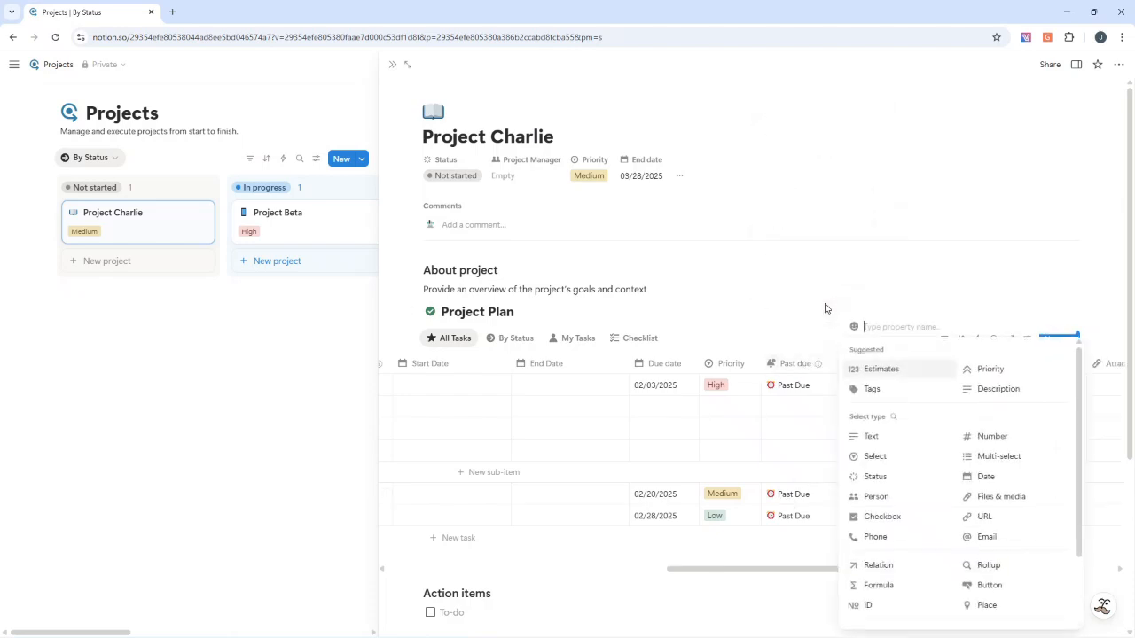
type("Comments")
left_click(882, 438)
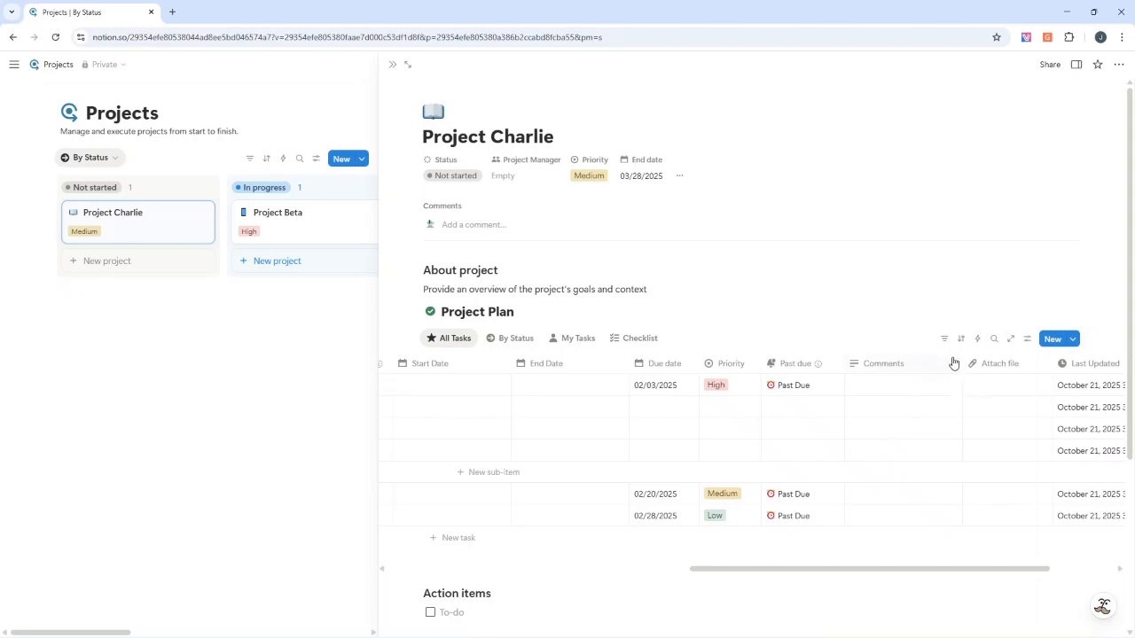
left_click_drag(963, 363, 1039, 363)
Examine the Status property's settings and its To-do, In progress and Complete option groups
left_click_drag(900, 572, 694, 569)
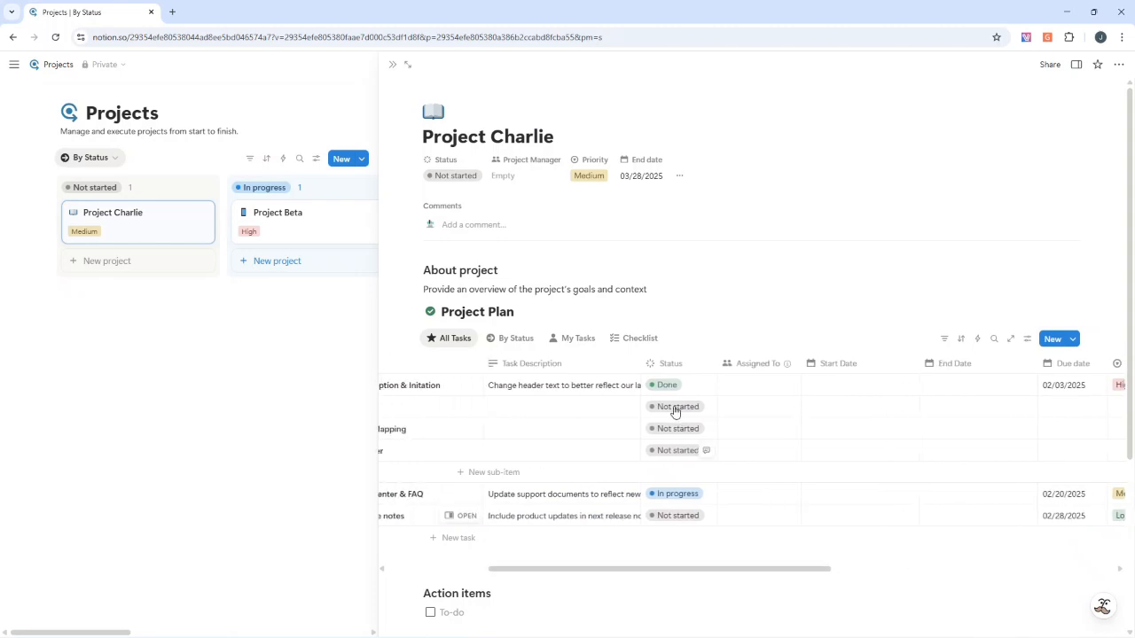
left_click(679, 385)
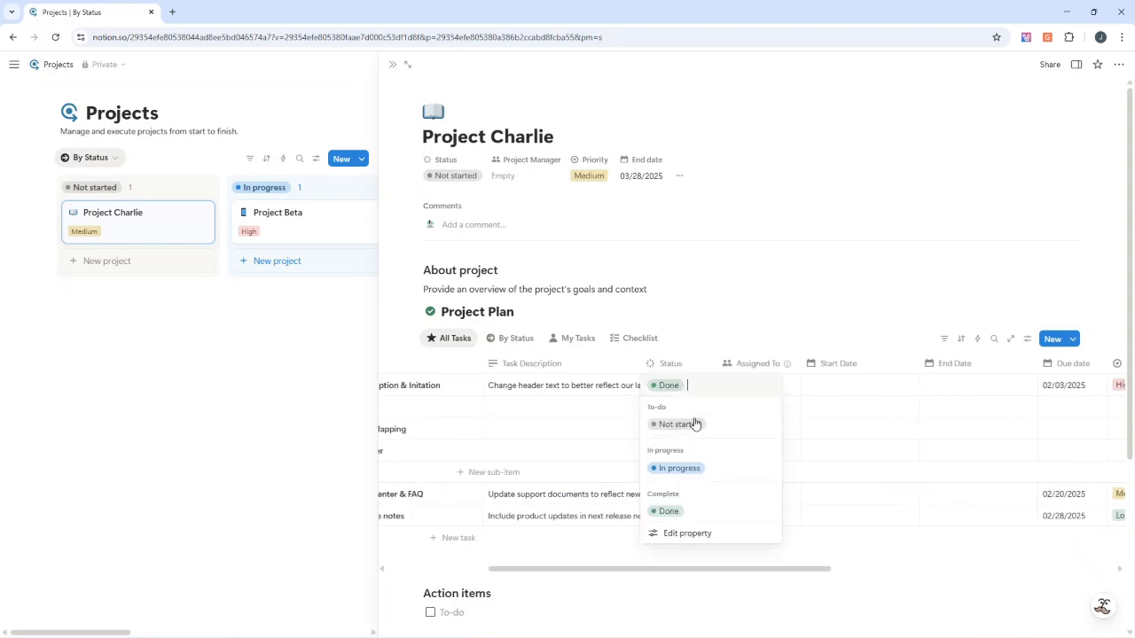
left_click(707, 533)
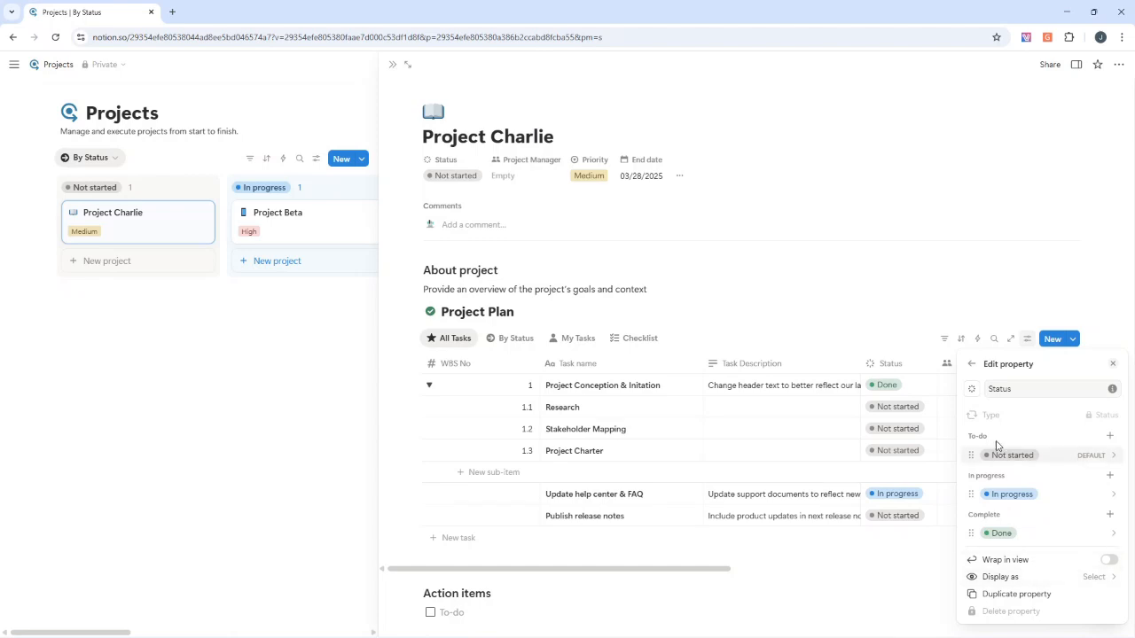
left_click(972, 365)
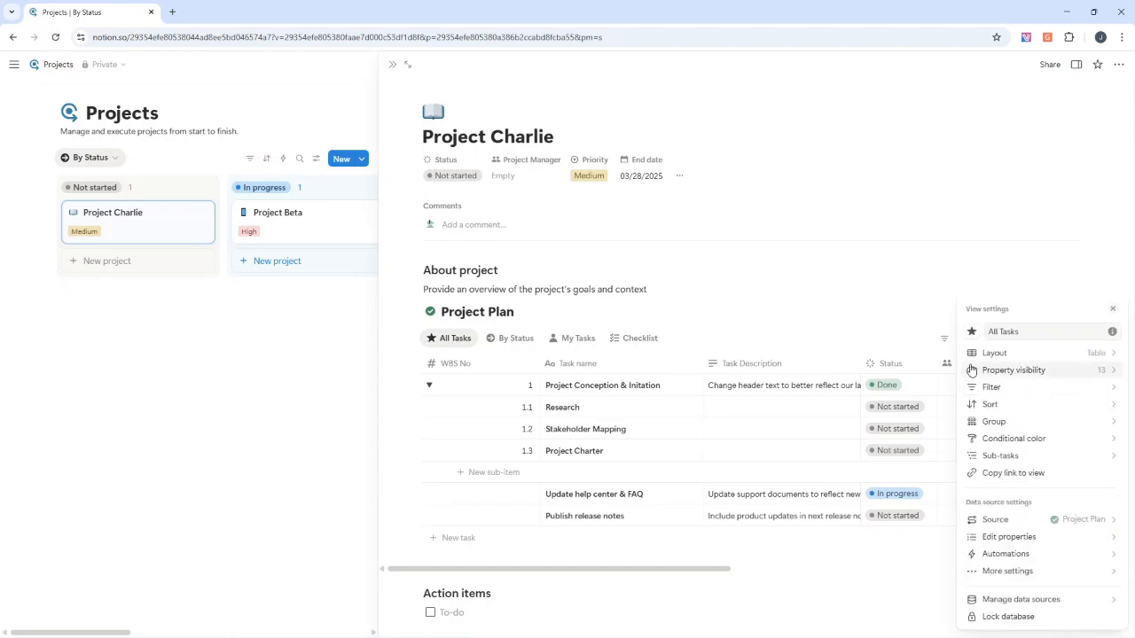
left_click(866, 293)
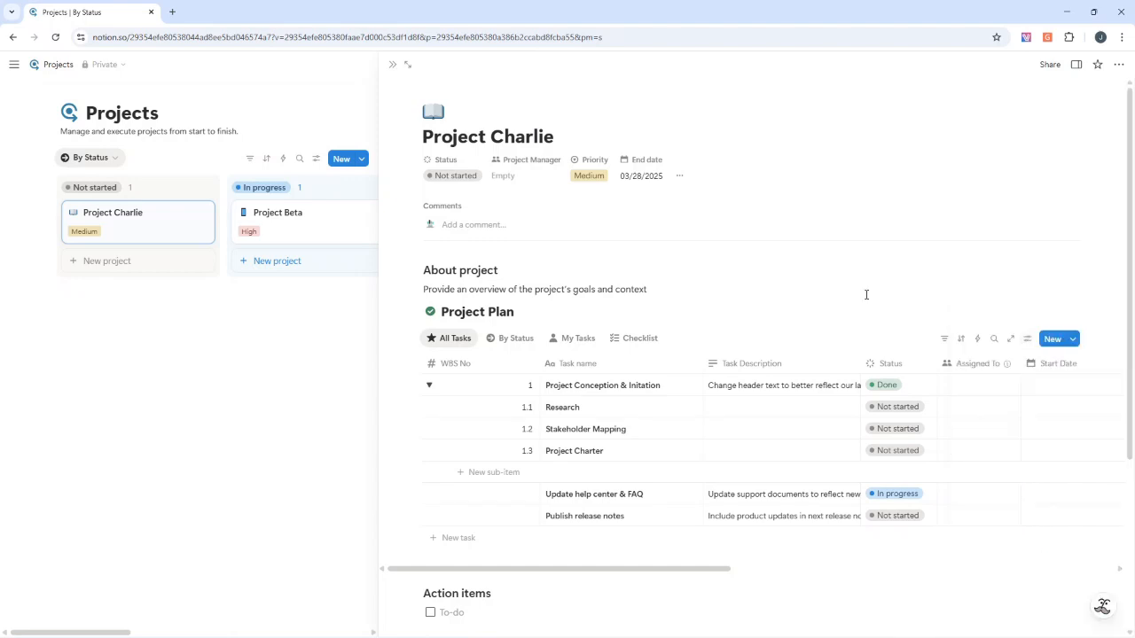
left_click(905, 406)
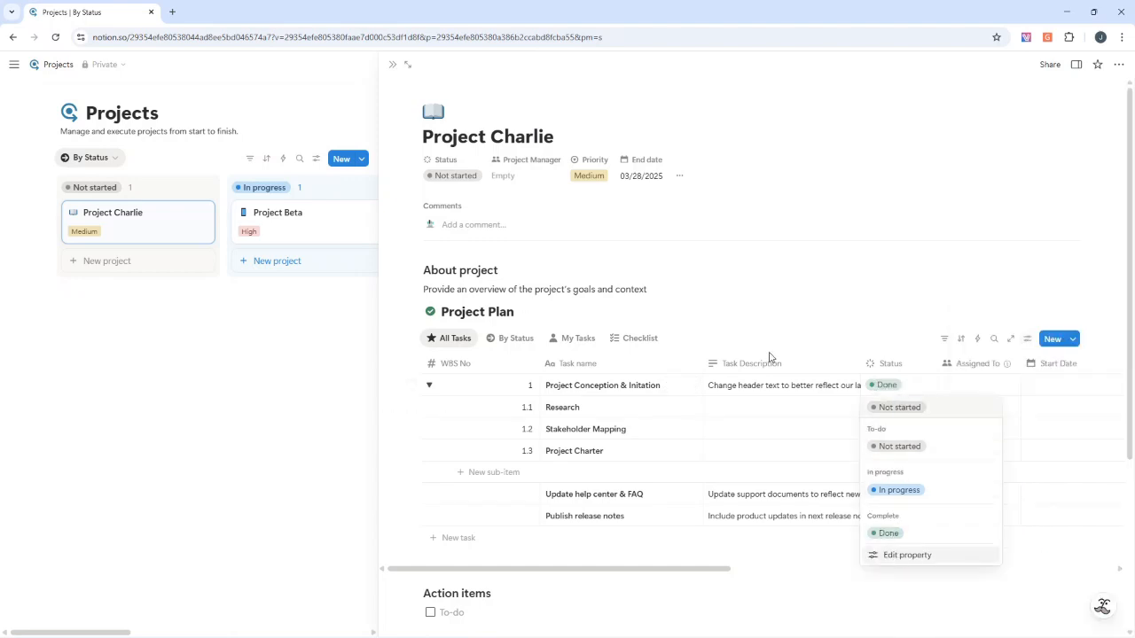
key("Escape")
left_click(891, 410)
left_click(927, 547)
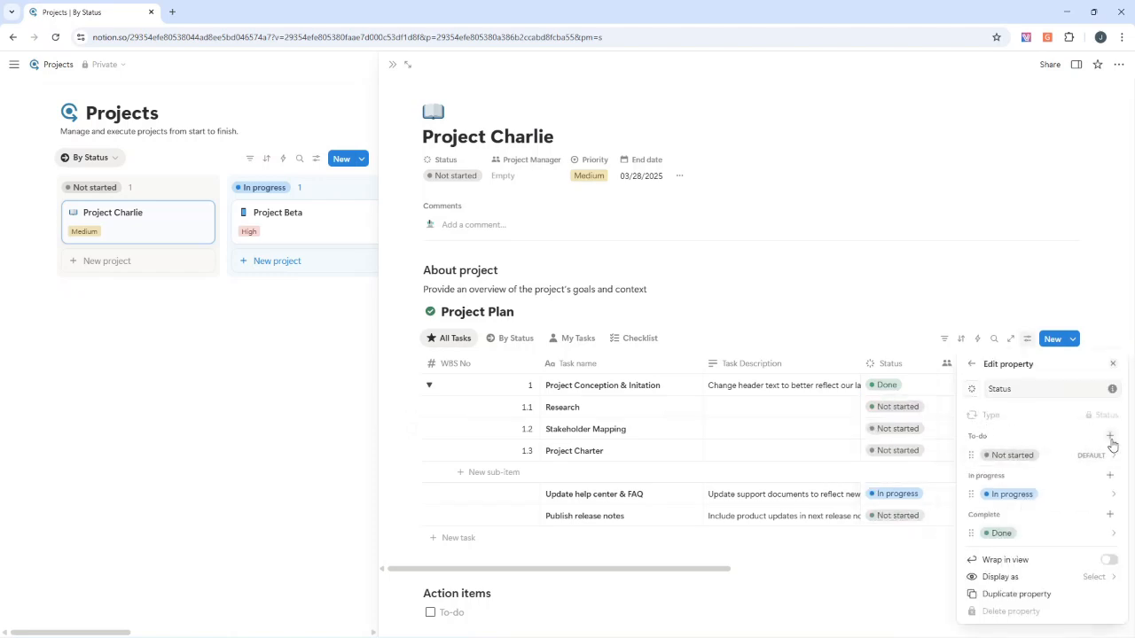
left_click(898, 574)
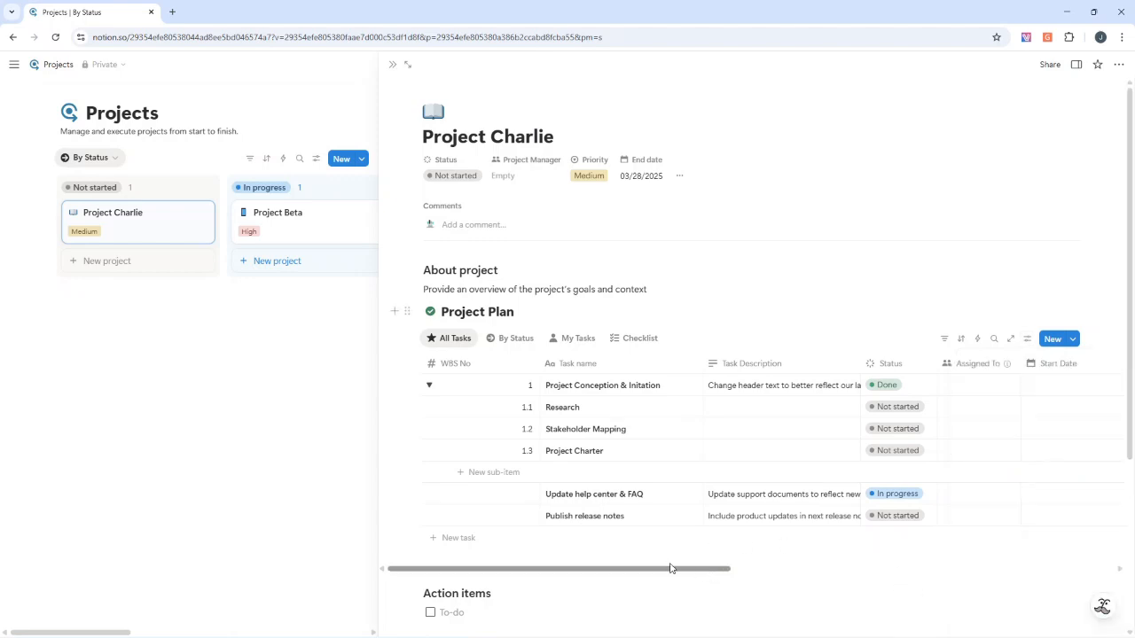
Rename the title column of the Project Plan table to "Task Name"
left_click(587, 367)
left_click(591, 391)
key("BackSpace")
type("N")
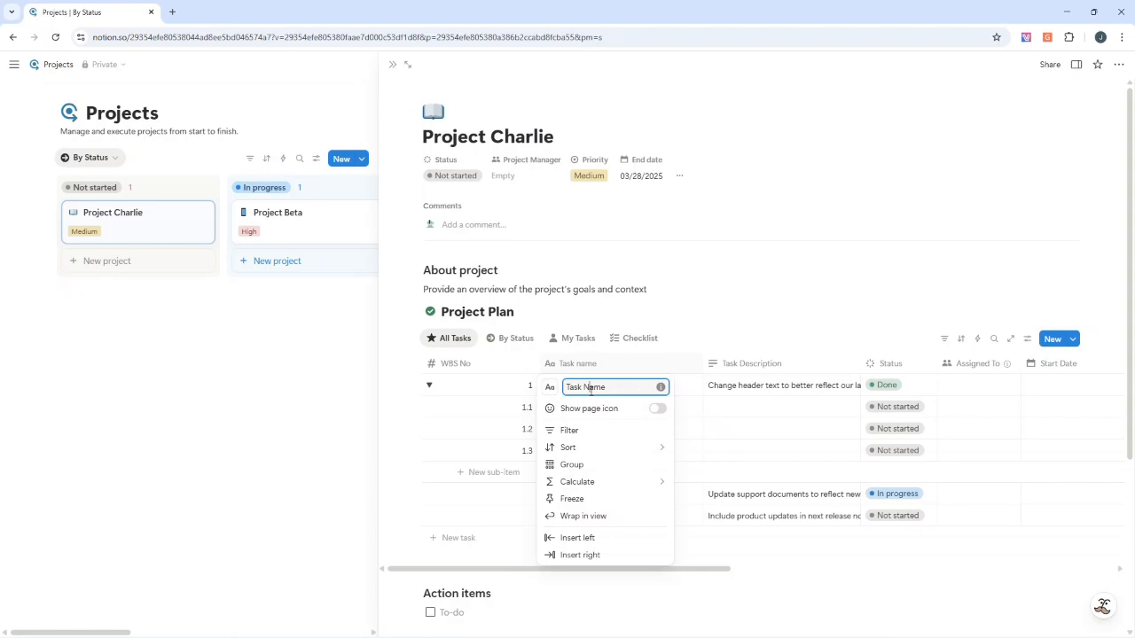
left_click(720, 295)
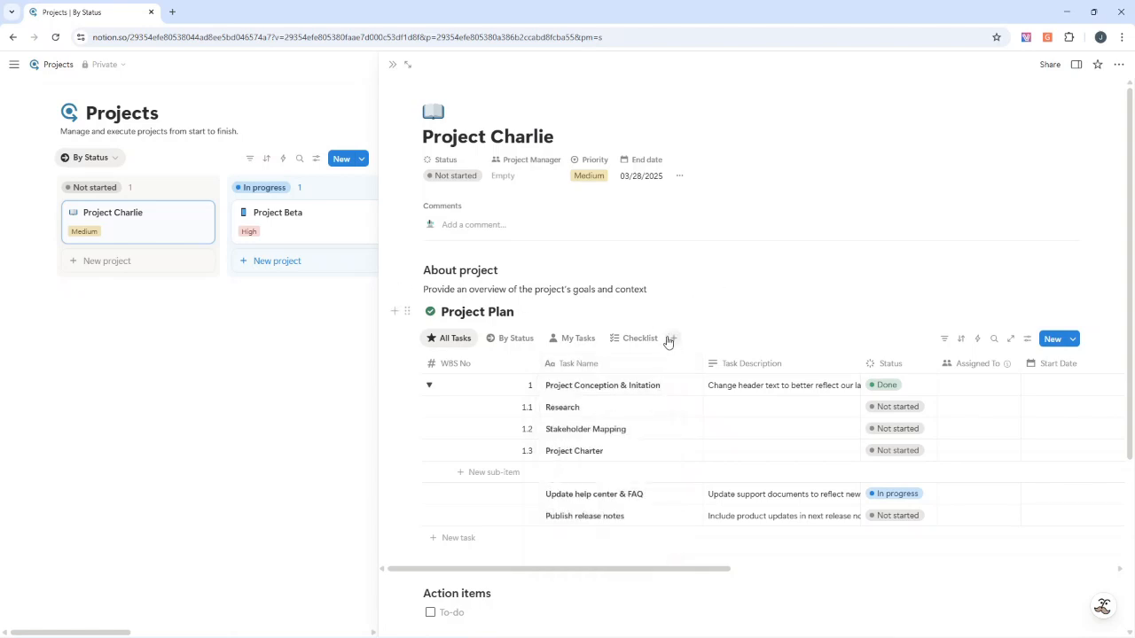
left_click(602, 406)
double_click(601, 406)
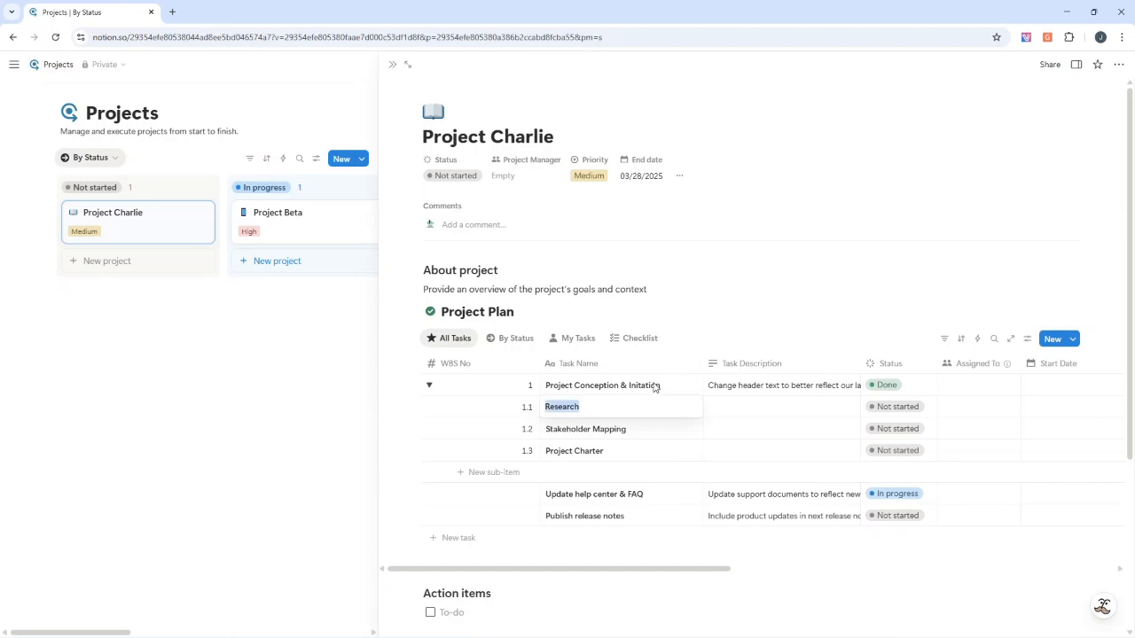
key("Escape")
Set the WBS No of the "Update help center & FAQ" task to 2 and of "Publish release notes" to 3
left_click(525, 496)
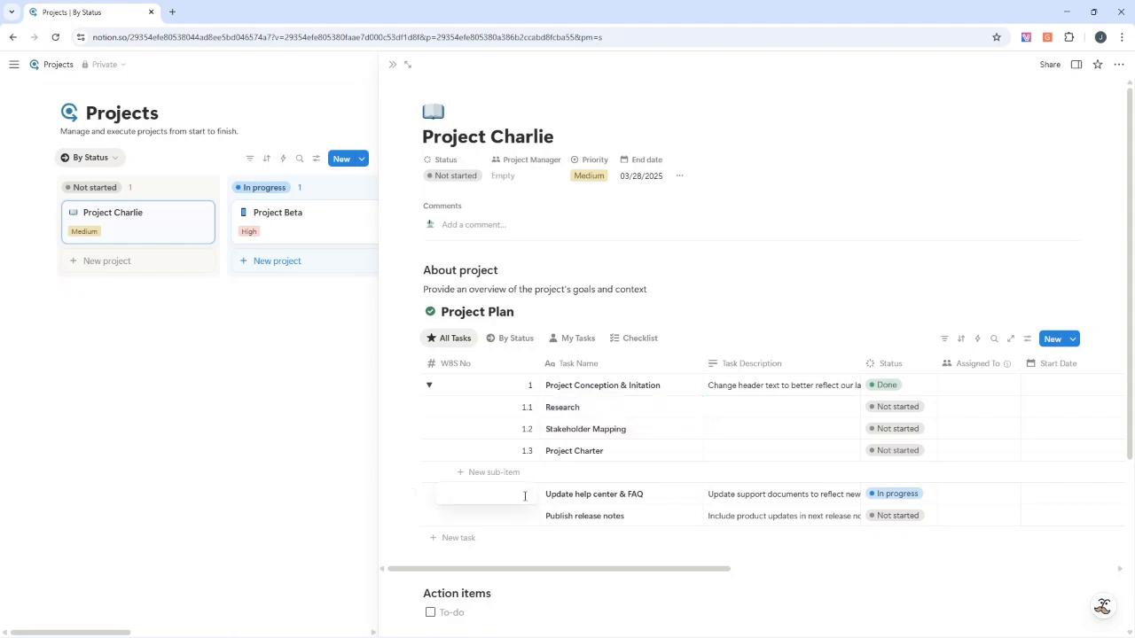
key("Return")
type("2")
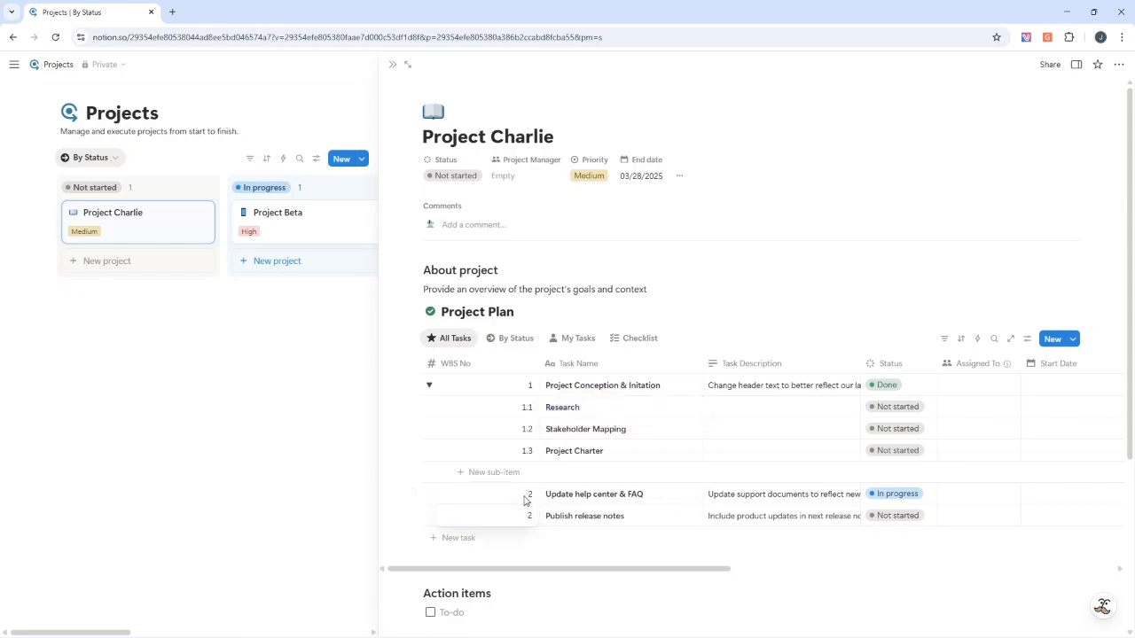
key("Escape")
Rename the "Update help center & FAQ" task to "Project Definition & Planning"
left_click(563, 493)
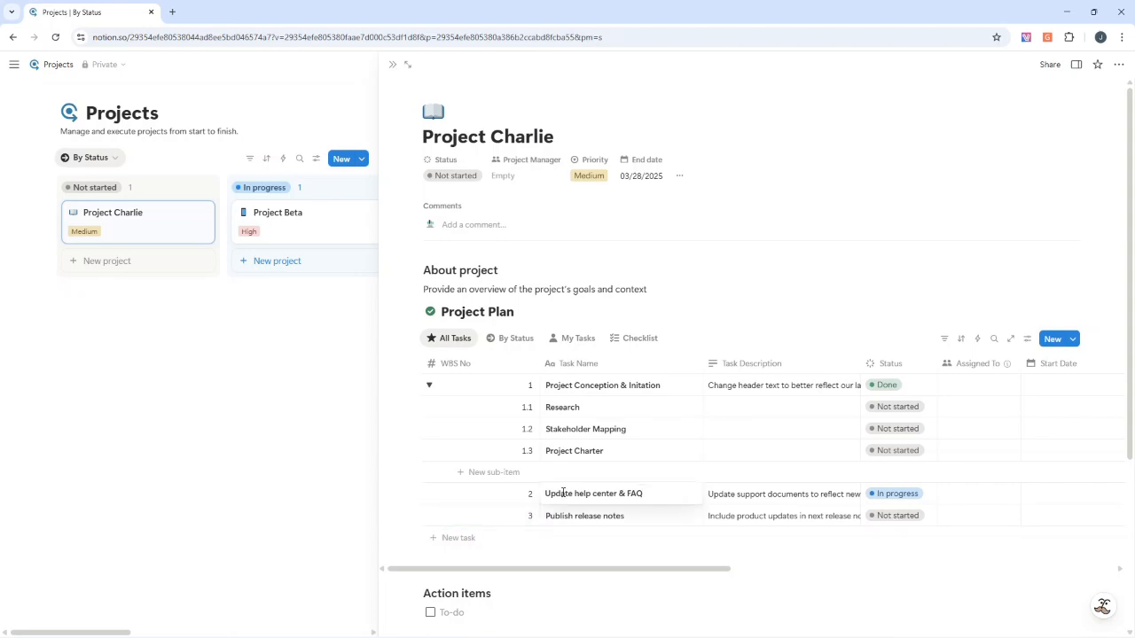
triple_click(563, 493)
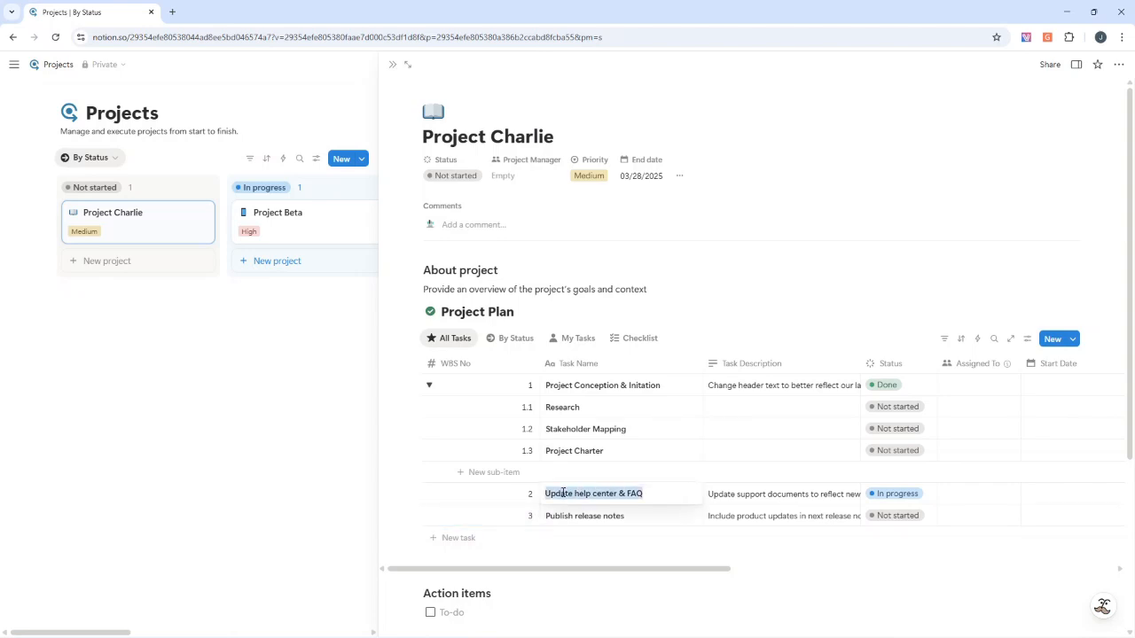
type("Pro")
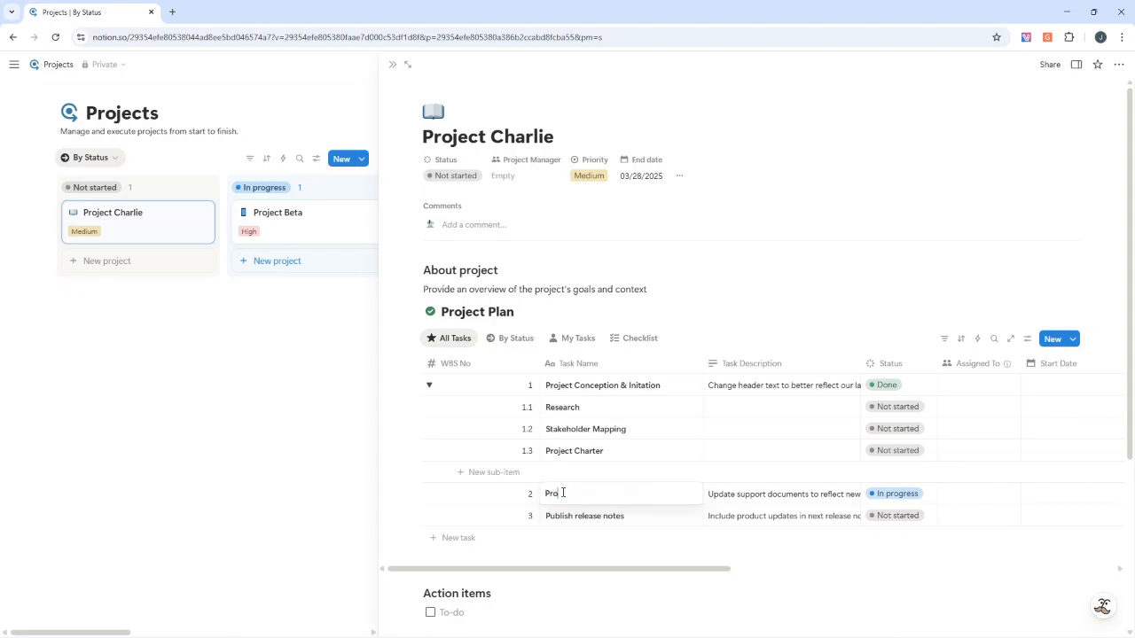
type("ject Definition & Planning")
Rename the "Publish release notes" task to "Project Launch & Execution"
left_click(578, 515)
triple_click(578, 515)
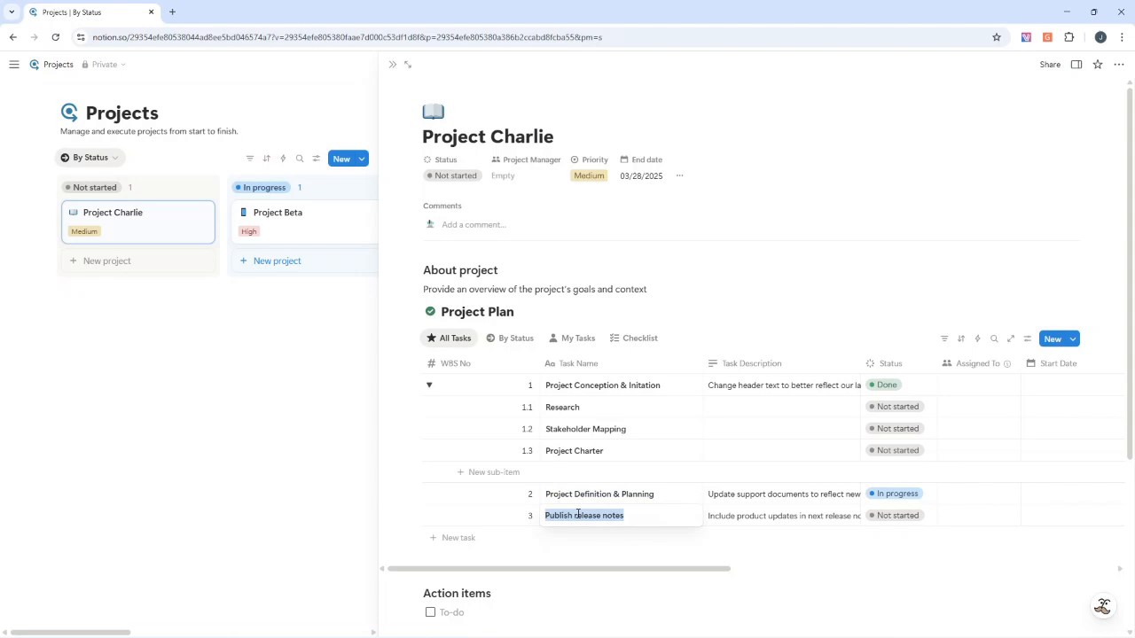
type("Proje")
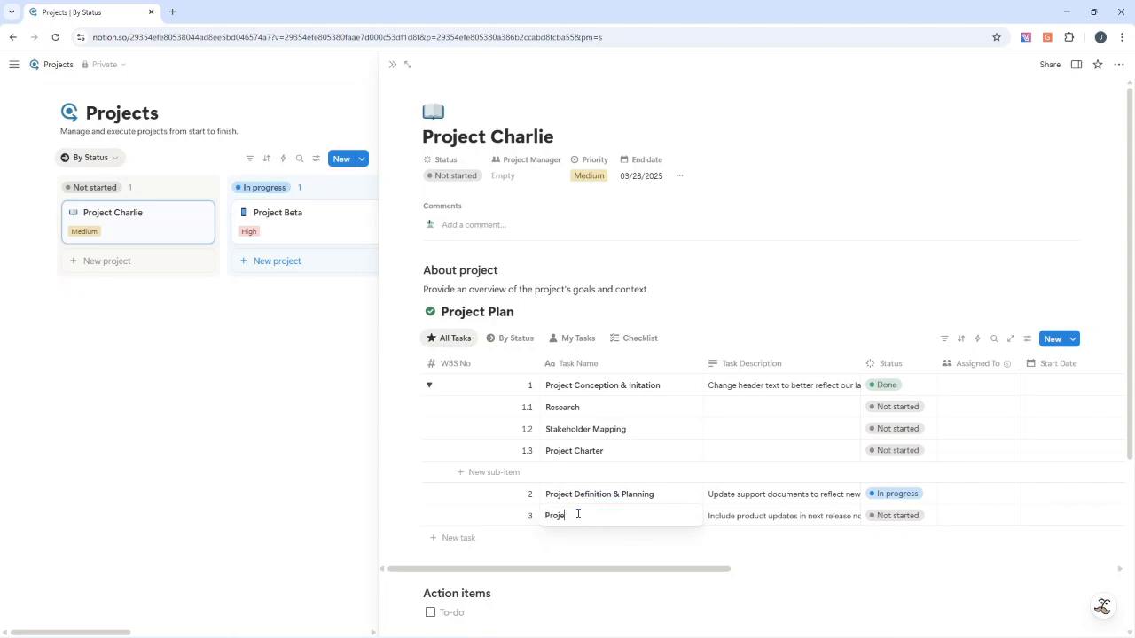
type("ct Launch & Executio")
right_click(588, 514)
key("Escape")
key("Escape")
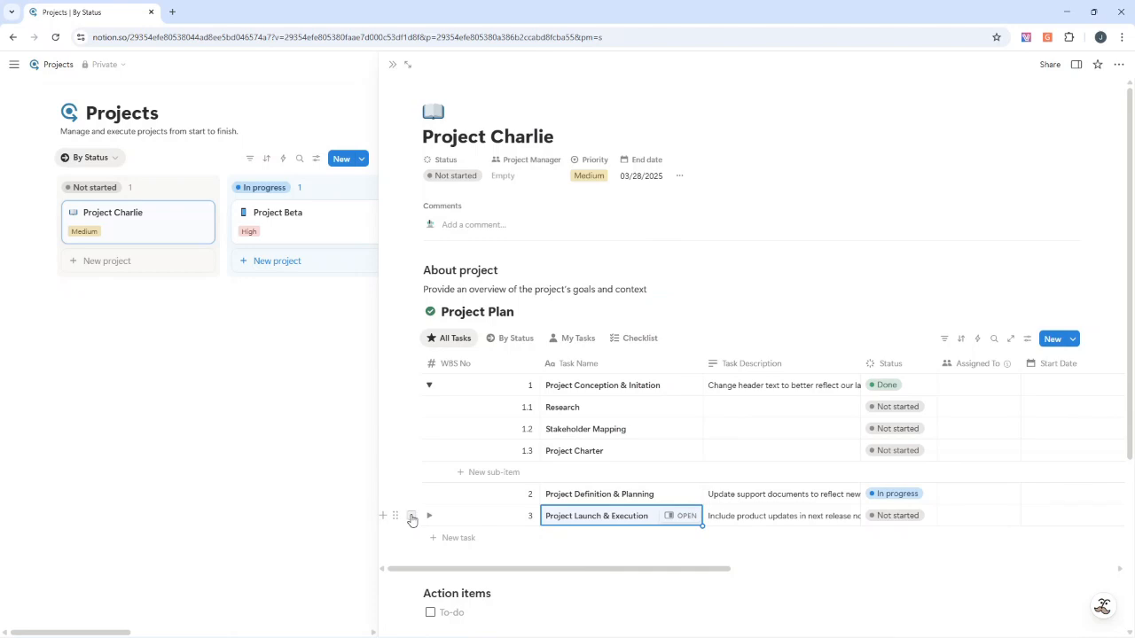
Duplicate the Project Launch & Execution task once in the Project Plan table
left_click(411, 516)
key("Escape")
key("ctrl+d")
left_click(411, 537)
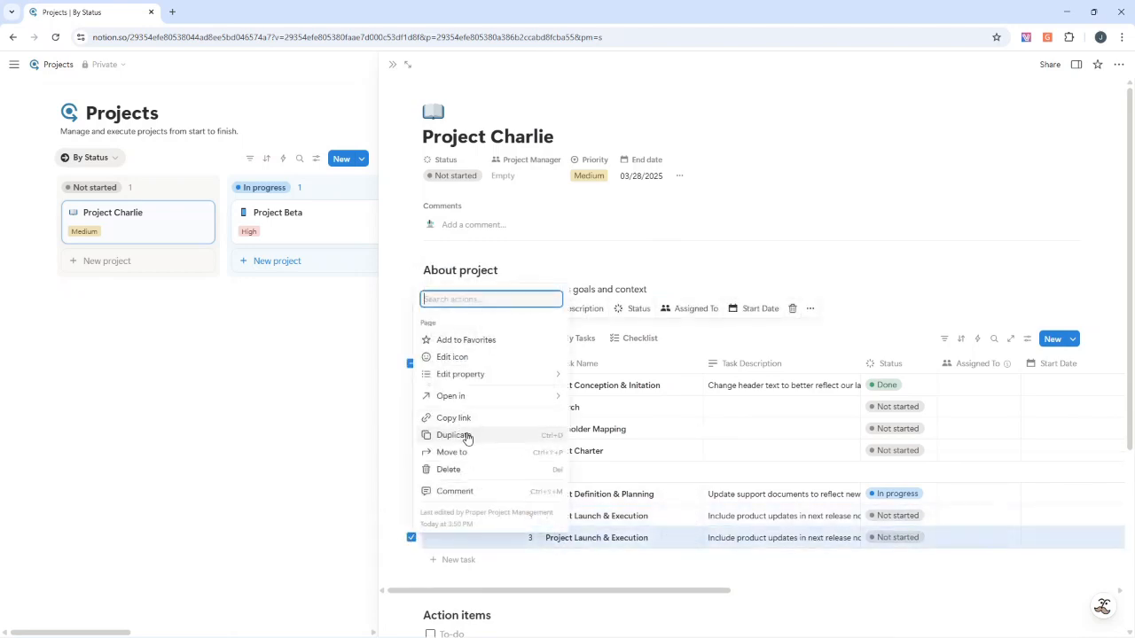
key("Escape")
left_click(413, 538)
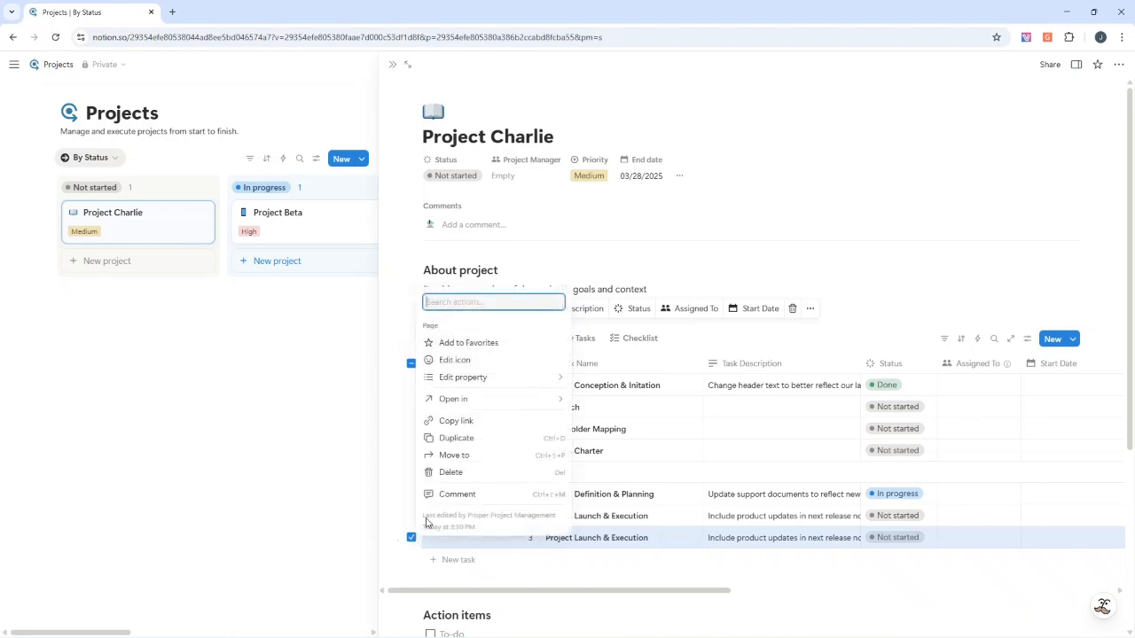
left_click(466, 438)
Set the duplicated task's WBS No to 4 and rename it "Project Performance & Monitoring"
left_click(532, 521)
left_click(540, 542)
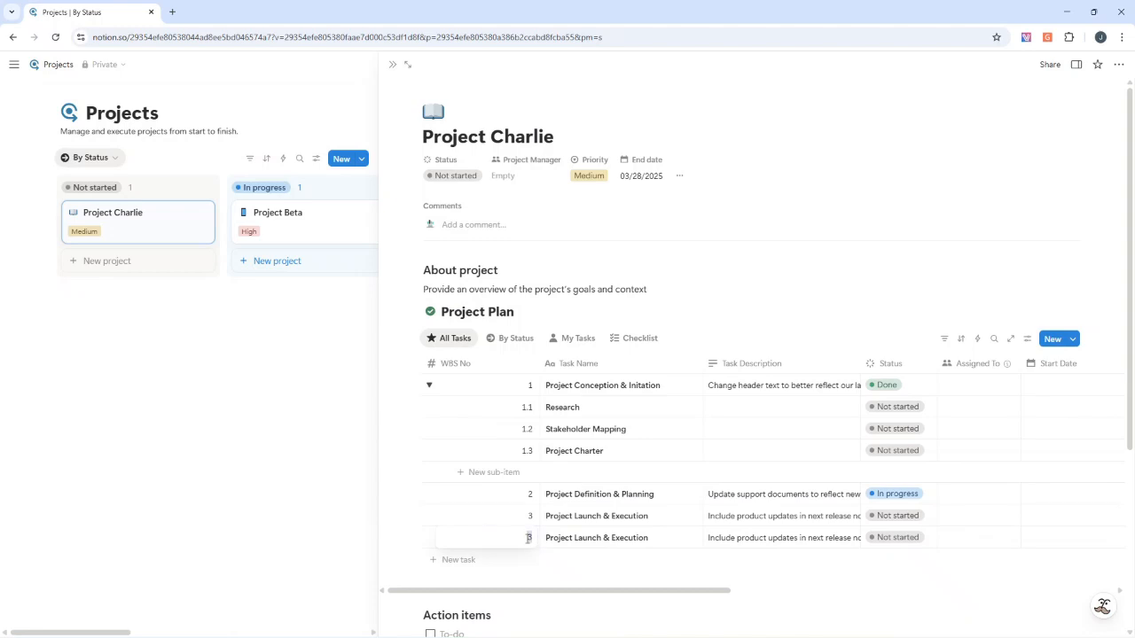
left_click(587, 532)
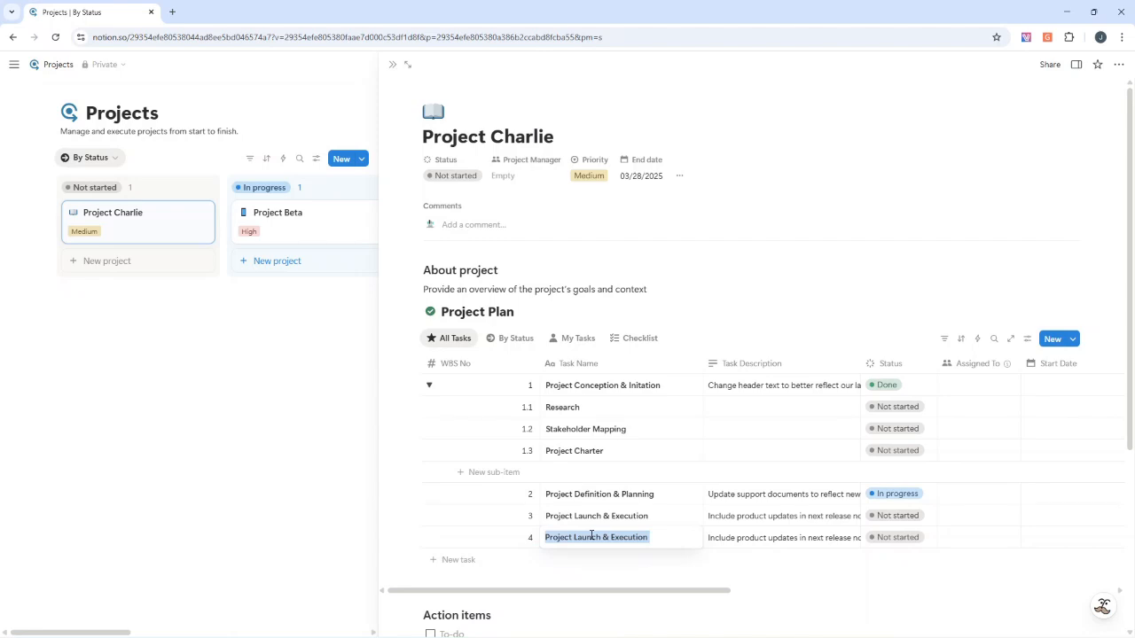
type("Project")
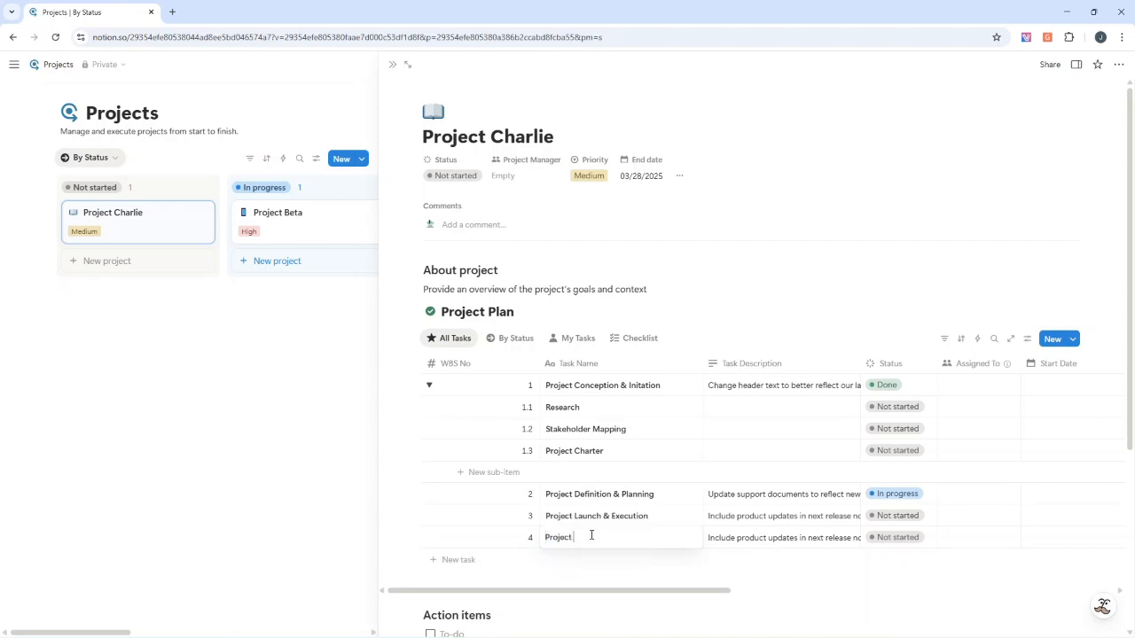
type(" Performance & Monitoring")
Duplicate the Project Performance & Monitoring task, giving the copy WBS No 5 and the name "Project Closure"
left_click(413, 538)
left_click(459, 442)
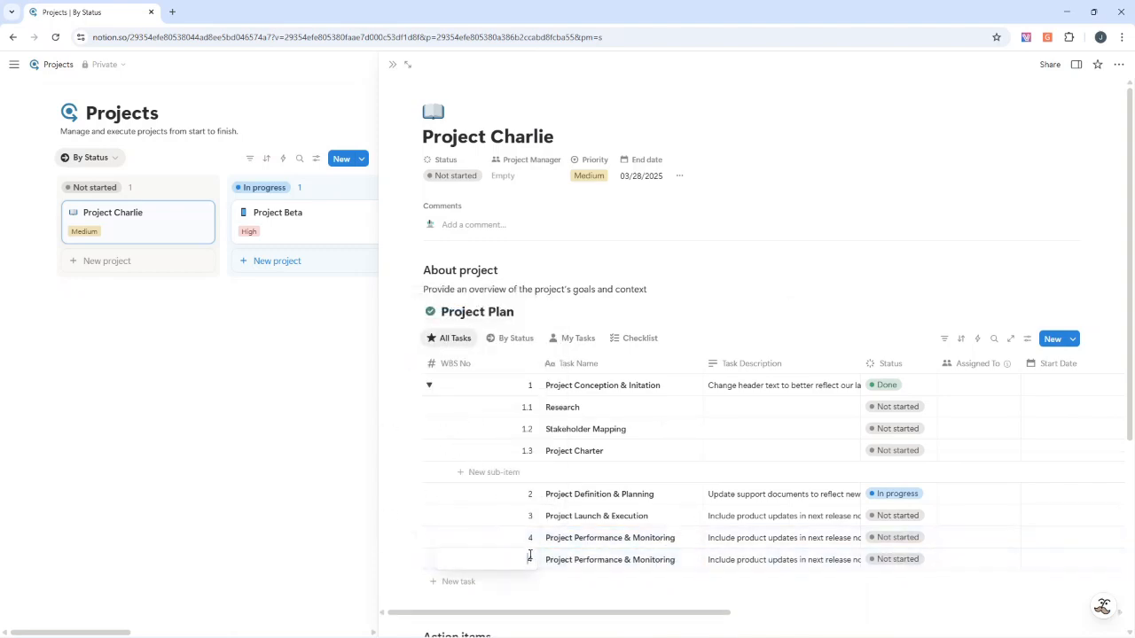
triple_click(607, 563)
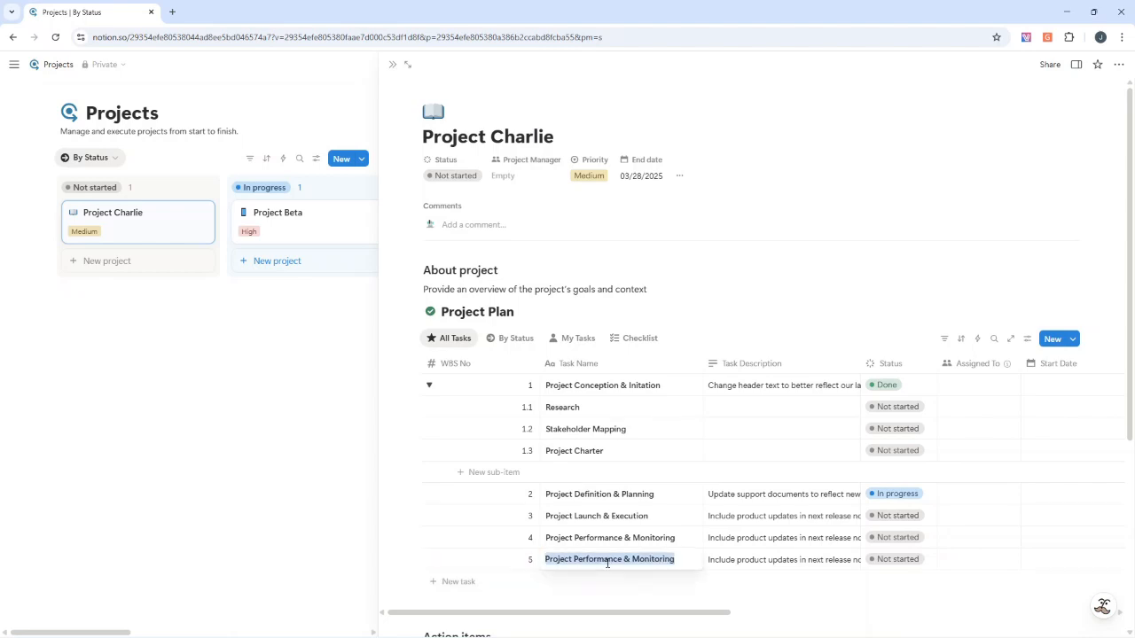
type("Project Cl")
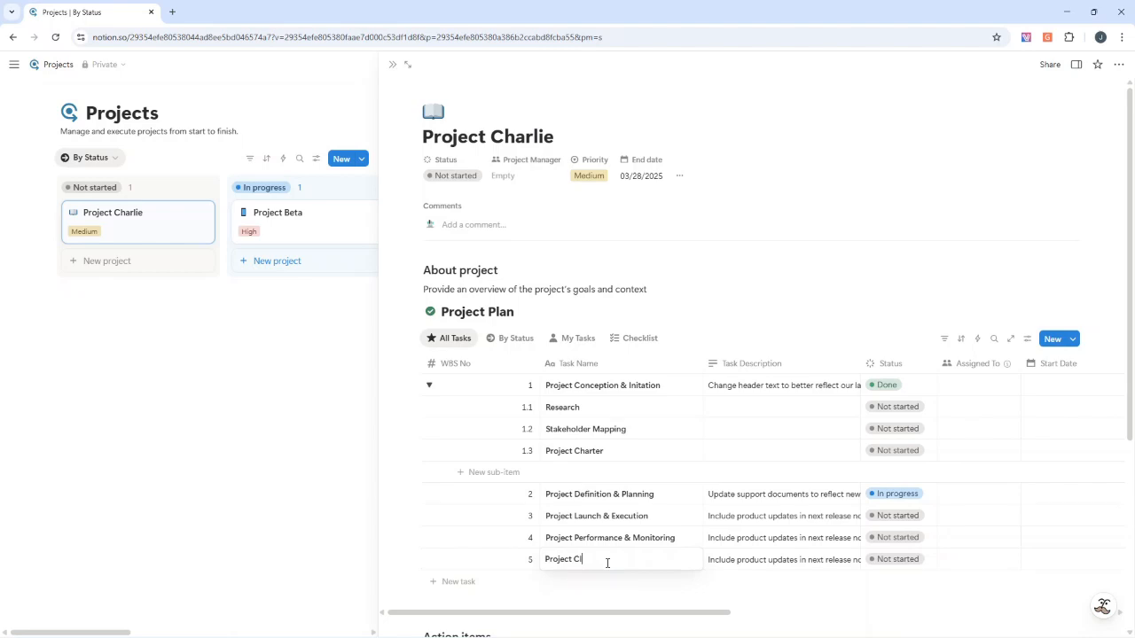
type("osure")
key("Escape")
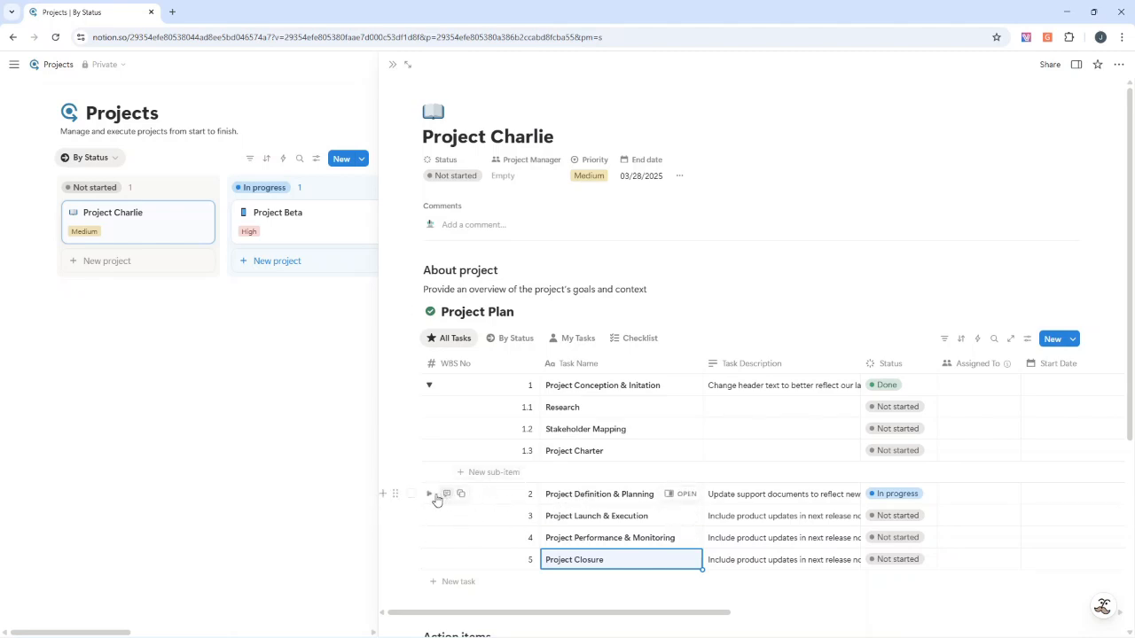
Collapse the sub-tasks of Project Conception & Initation in the Project Plan table
left_click(430, 494)
left_click(430, 495)
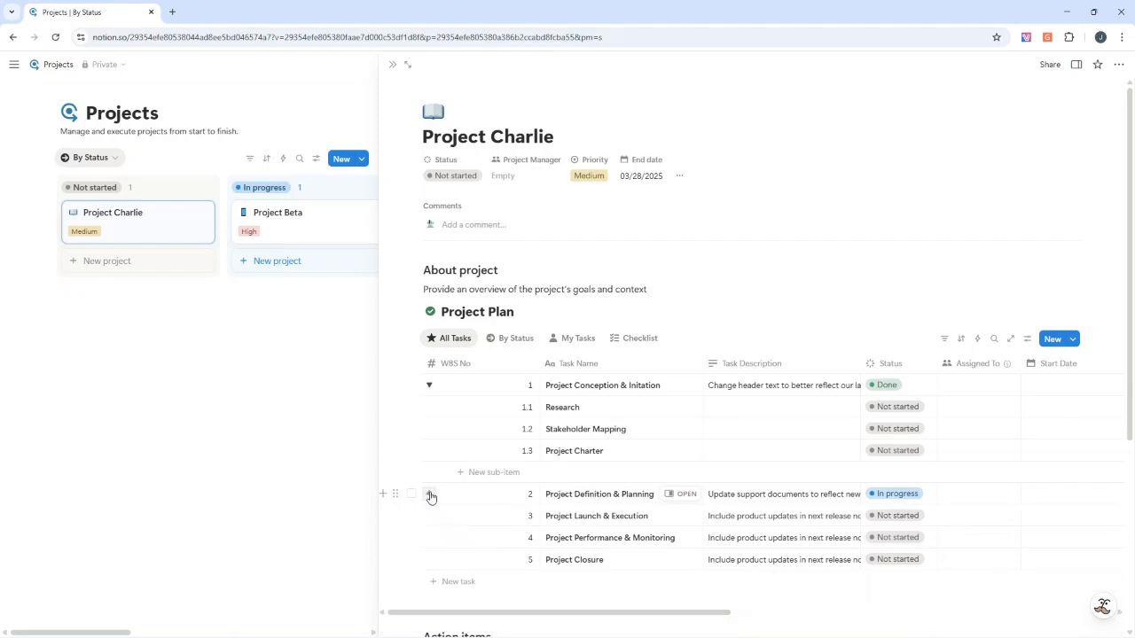
left_click(430, 385)
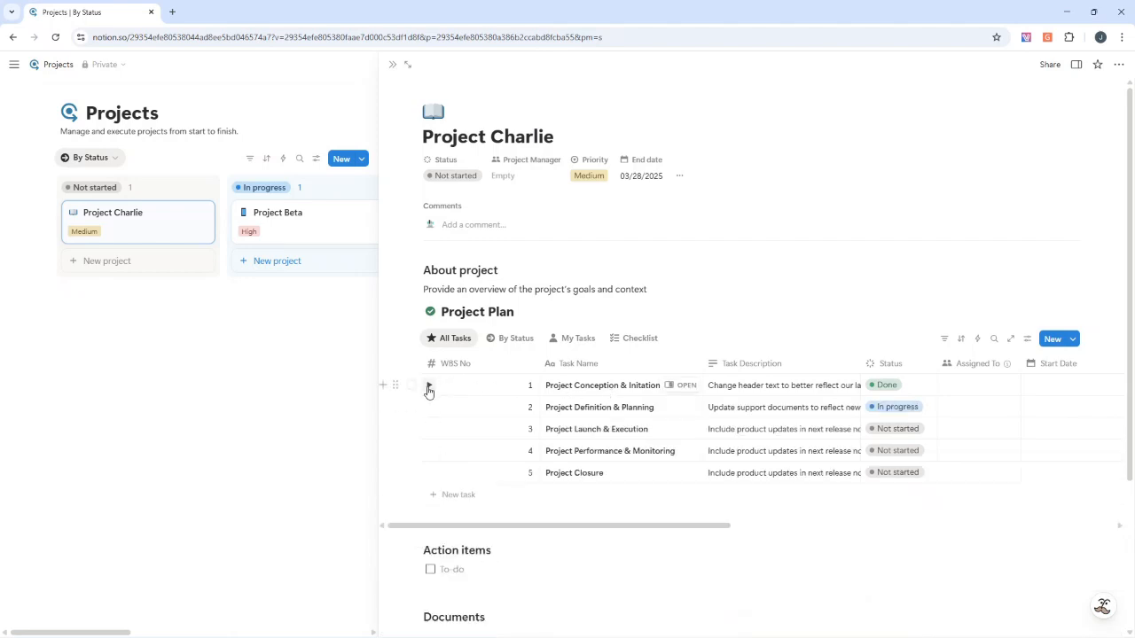
left_click(429, 385)
left_click(429, 387)
Add a sub-task named "Scope & Goal Setting" with WBS No 2.1 under Project Definition & Planning
left_click(430, 407)
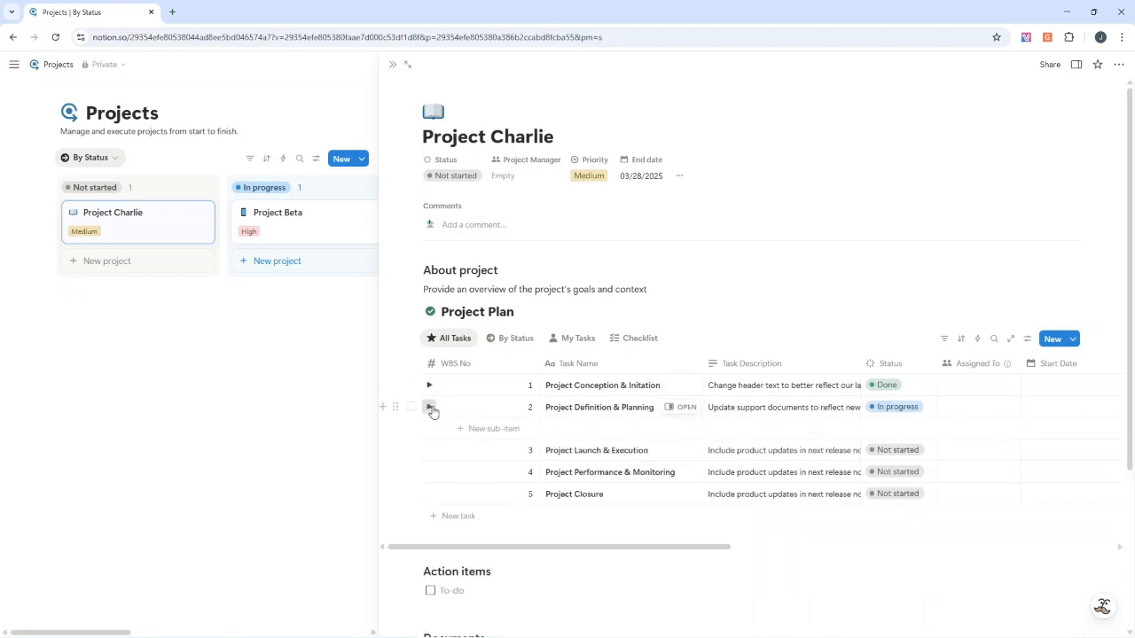
left_click(492, 430)
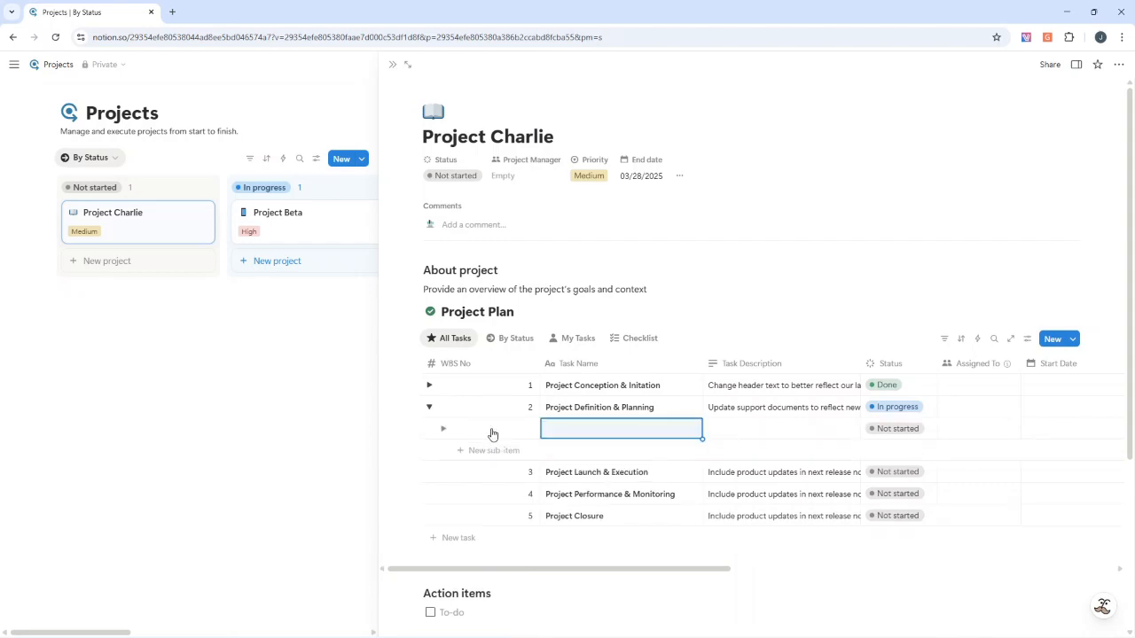
left_click(574, 429)
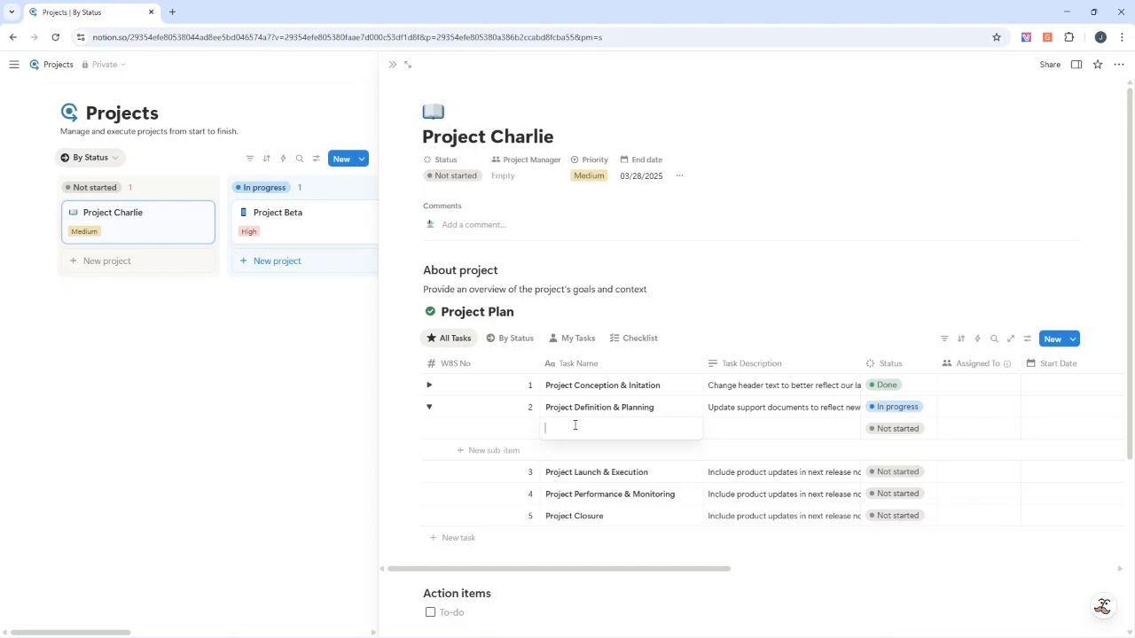
type("Scope & Goal Setting")
key("Escape")
left_click(521, 429)
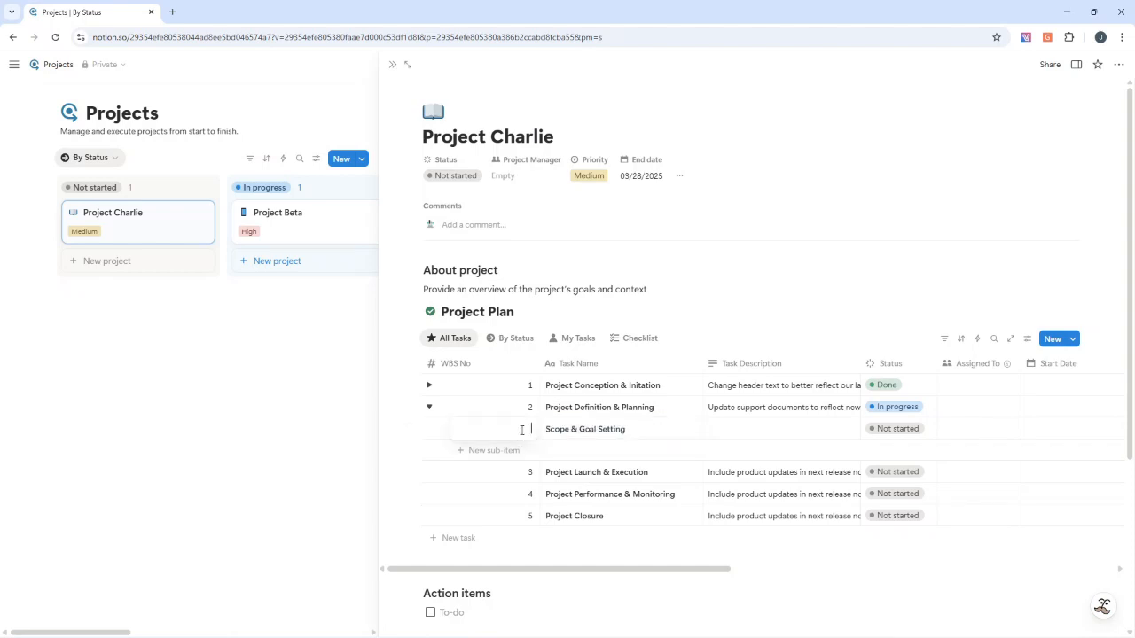
type("2.1")
key("Return")
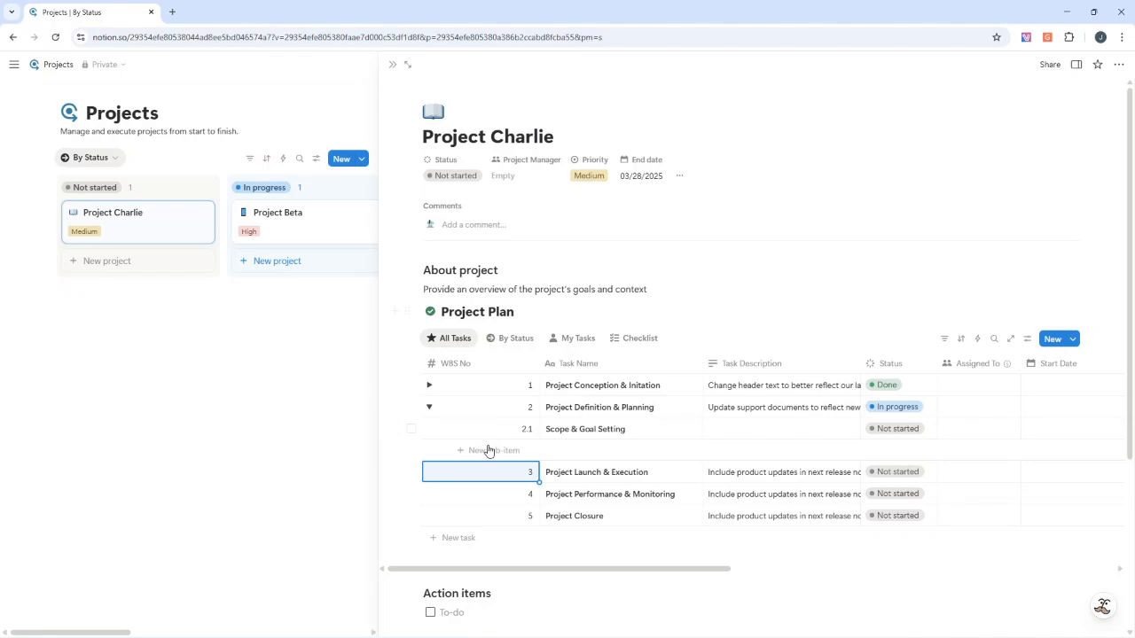
Add two more sub-tasks under Project Definition & Planning with WBS numbers 2.2 and 2.3
left_click(483, 451)
left_click(521, 450)
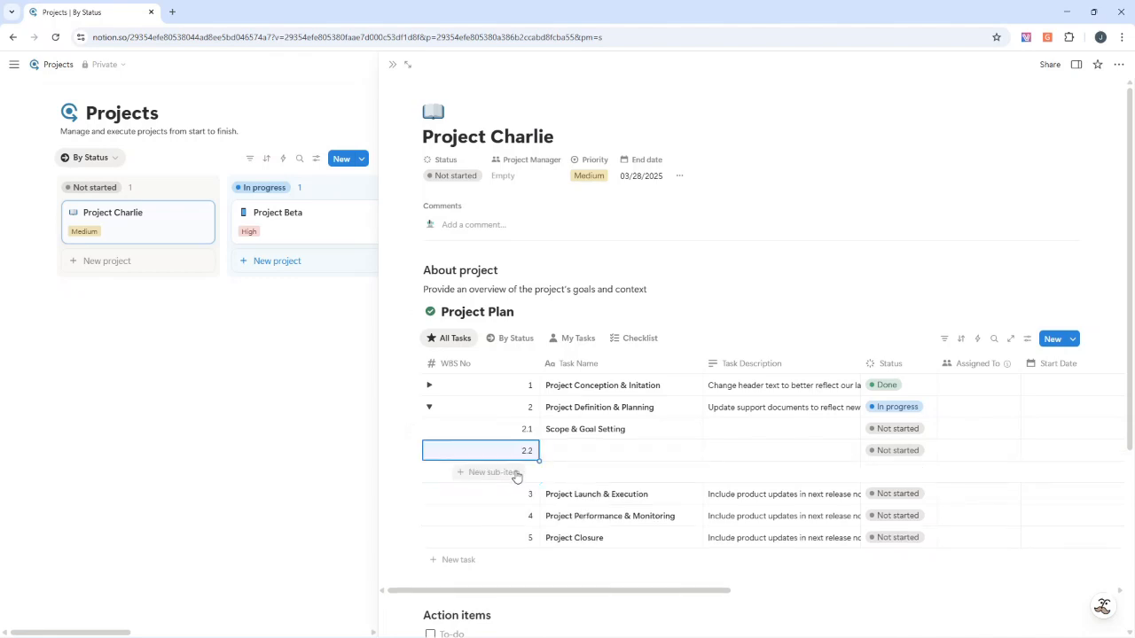
left_click(519, 472)
left_click(514, 471)
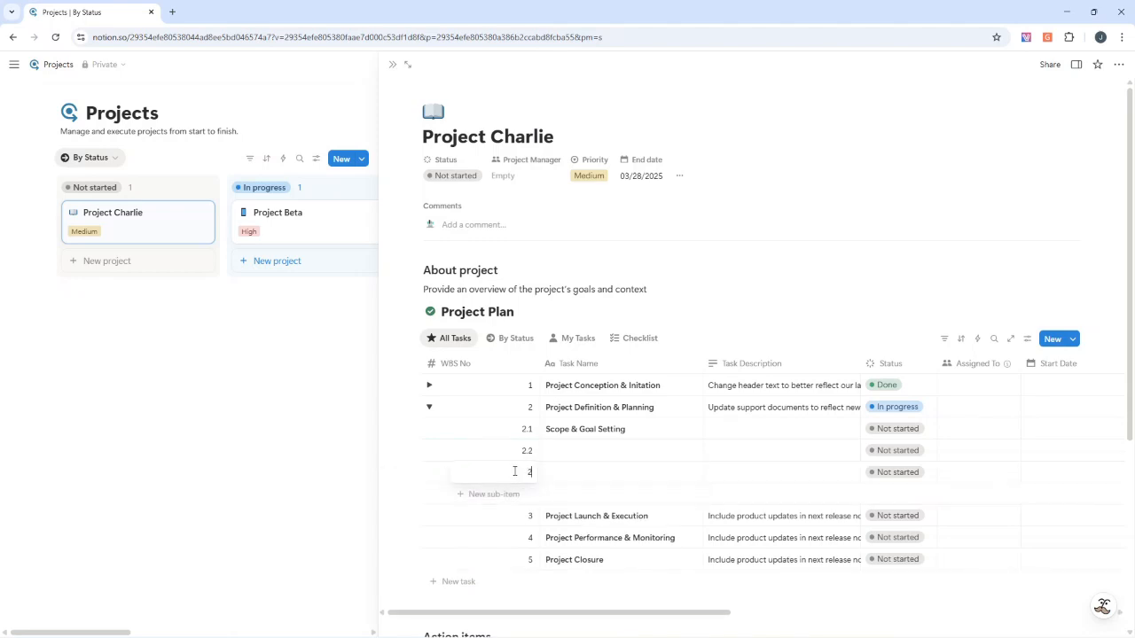
type("2.3")
key("Return")
Name sub-task 2.2 "Budget" and sub-task 2.3 "Communication Plan"
left_click(585, 447)
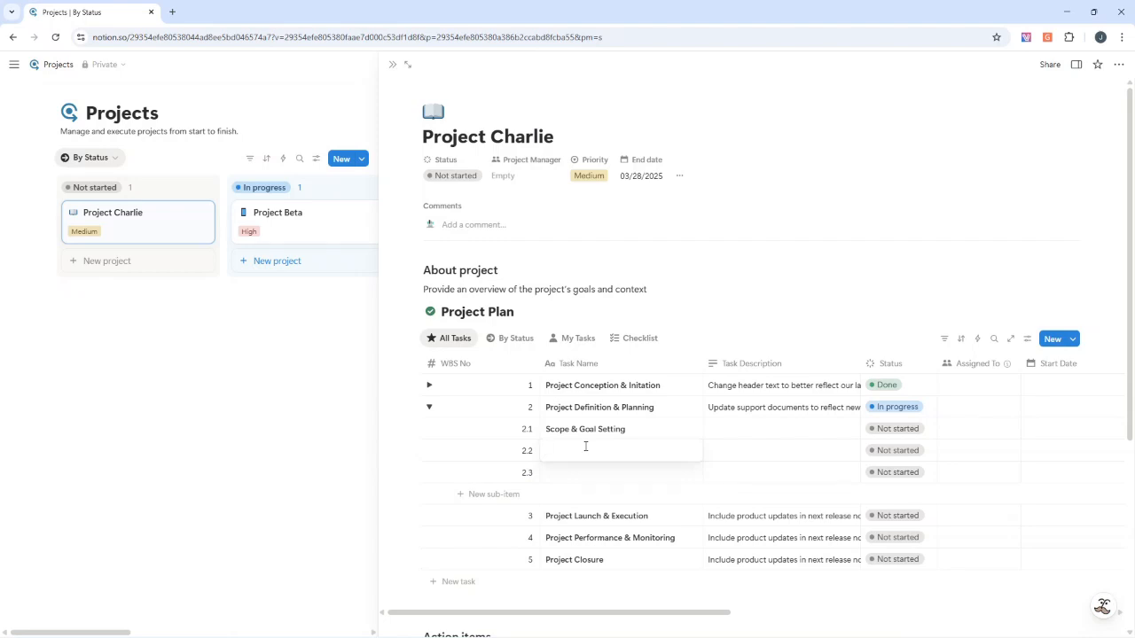
type("Budget")
key("Return")
left_click(574, 475)
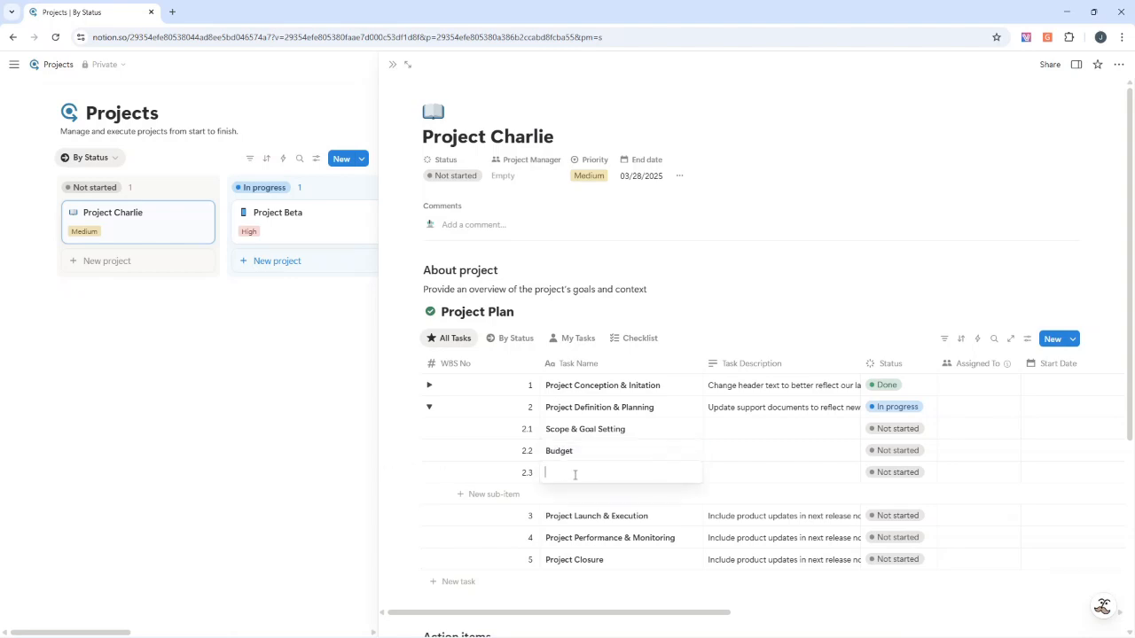
type("Communication Plan")
key("BackSpace")
key("BackSpace")
key("BackSpace")
type("lan")
Collapse Project Definition & Planning and add three sub-tasks under Project Launch & Execution with WBS numbers 3.1, 3.2 and 3.3
left_click(429, 407)
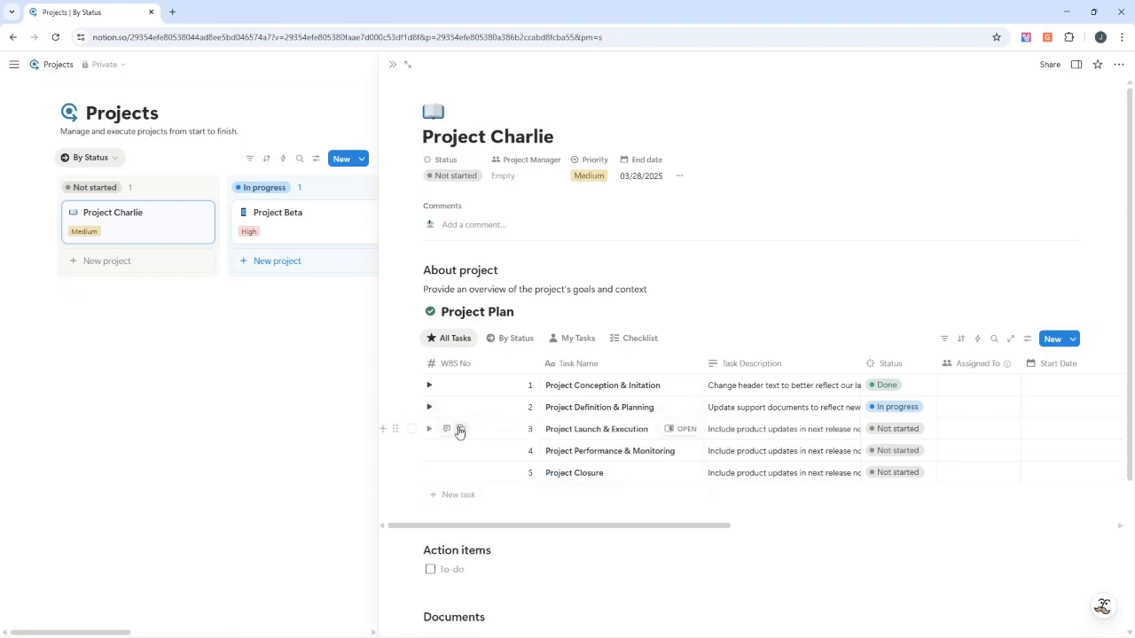
left_click(429, 429)
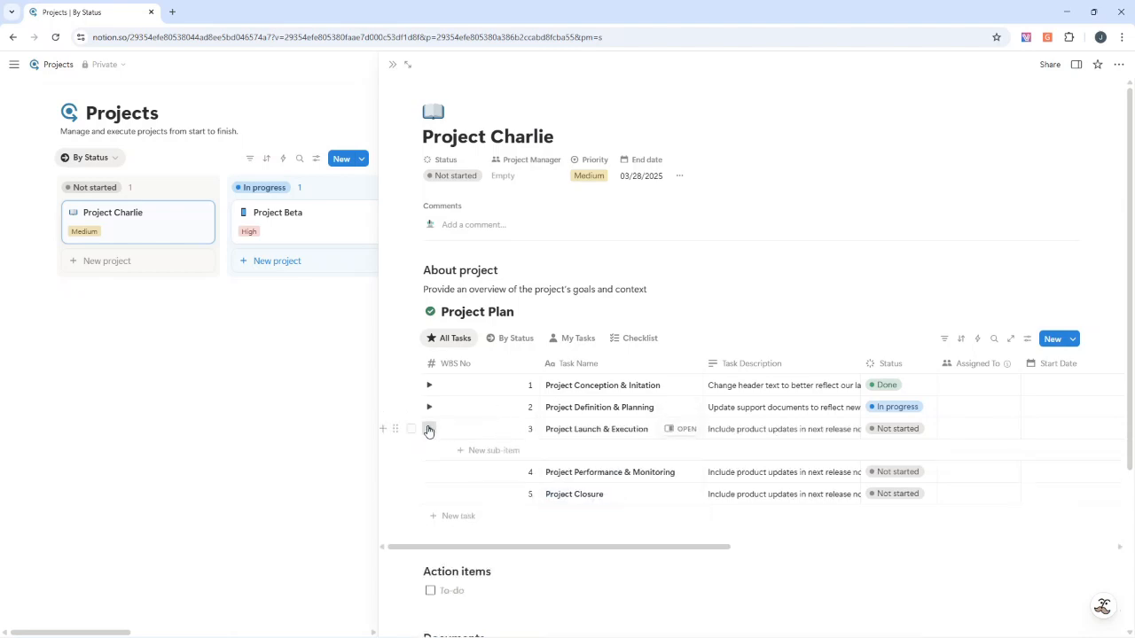
left_click(490, 451)
left_click(501, 451)
type("3.1")
key("Return")
left_click(497, 472)
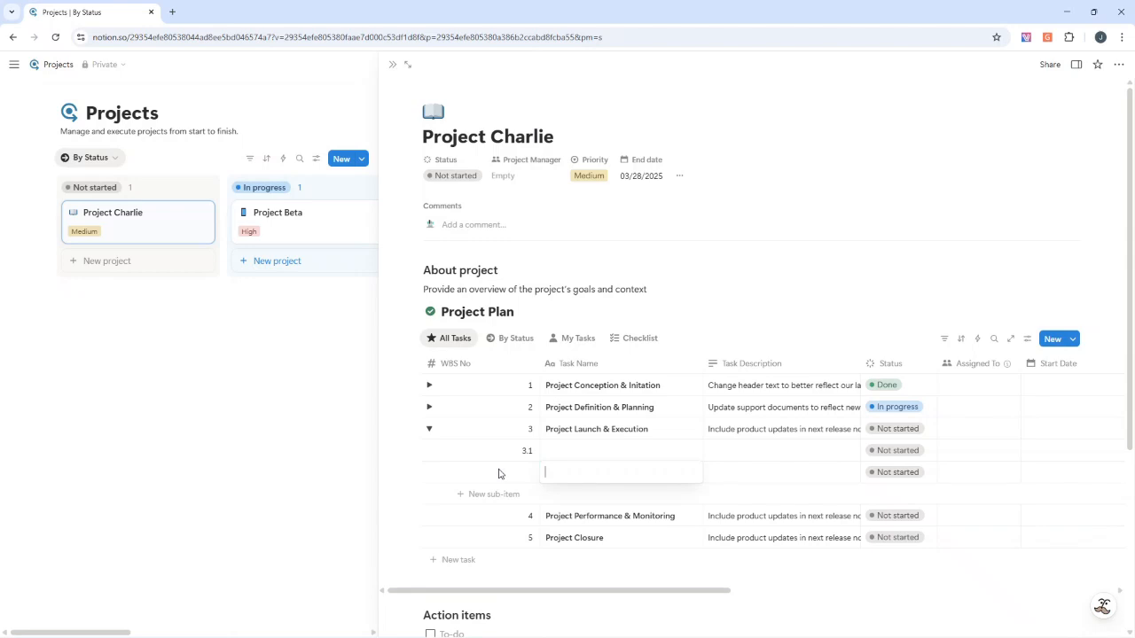
left_click(510, 471)
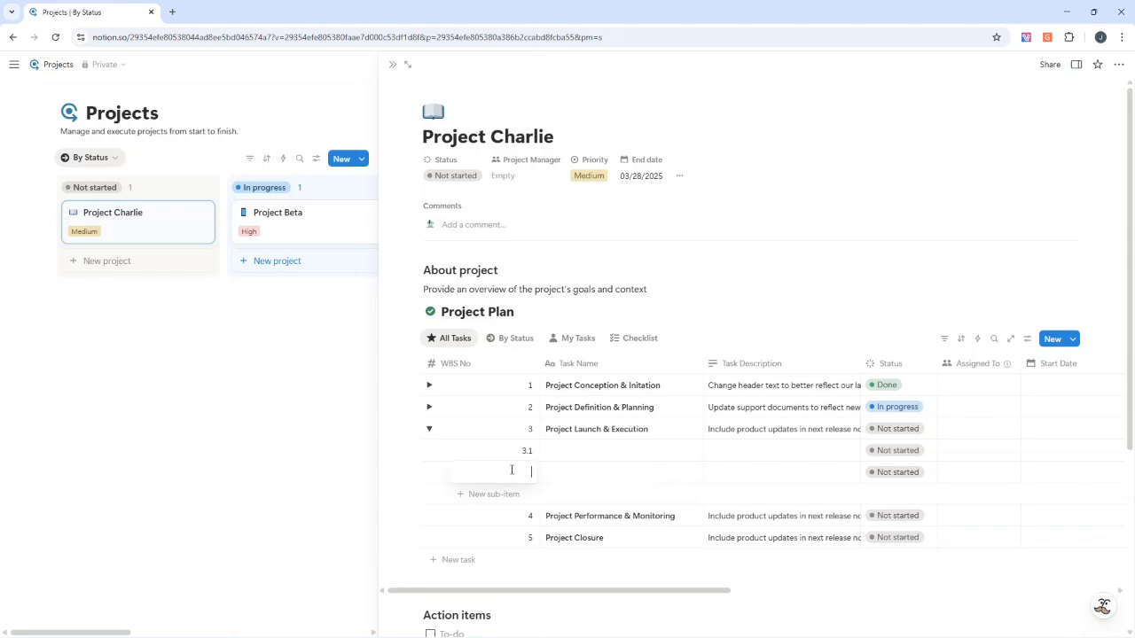
left_click(510, 493)
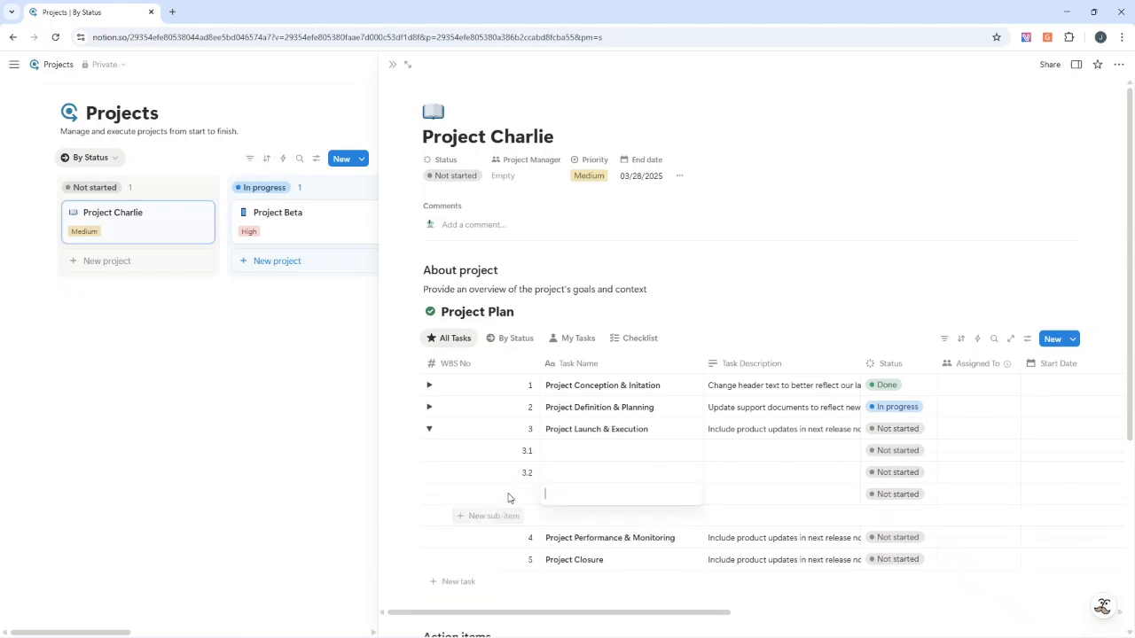
left_click(510, 493)
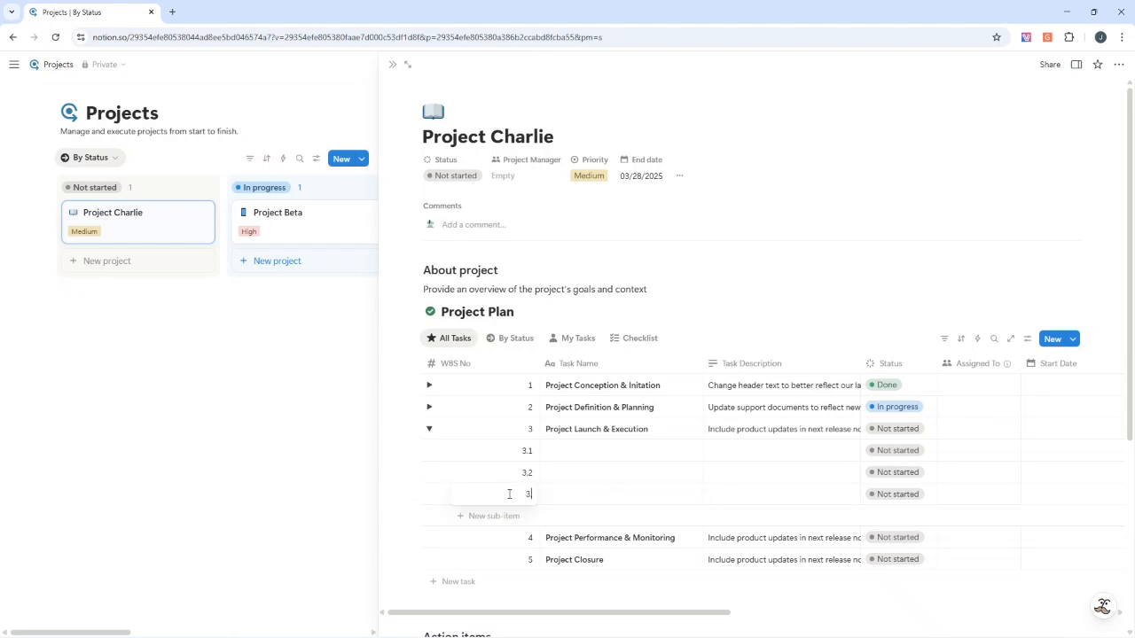
key("Escape")
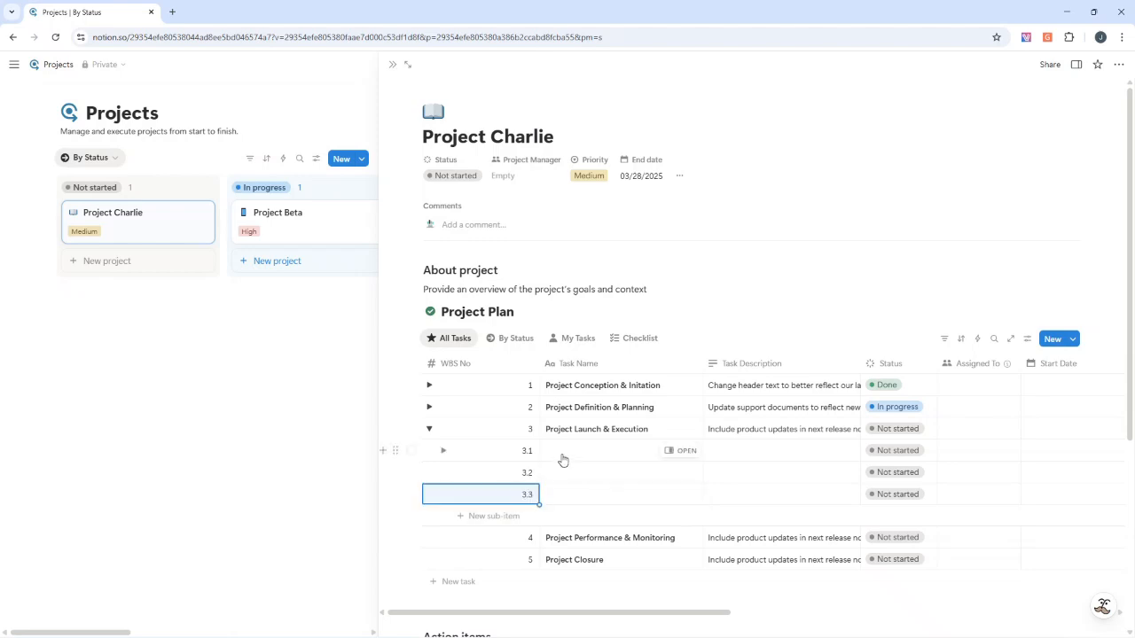
Name sub-task 3.1 "Status & Tracking", 3.2 "KPIs" and 3.3 "Project Updates"
left_click(569, 451)
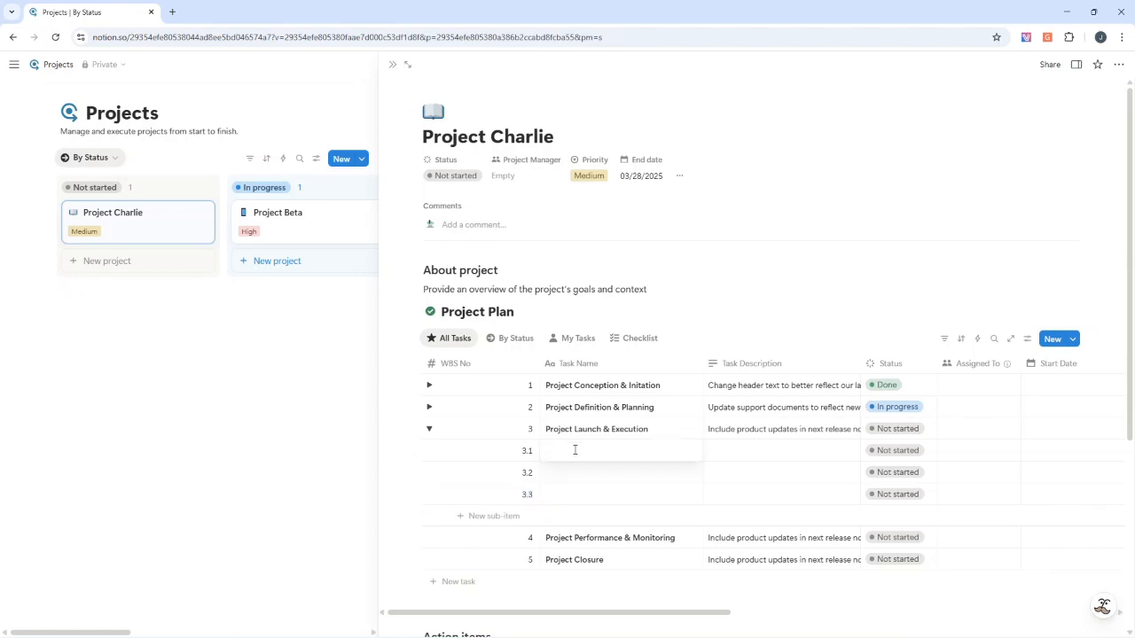
type("Status & Tracking")
key("Escape")
left_click(594, 475)
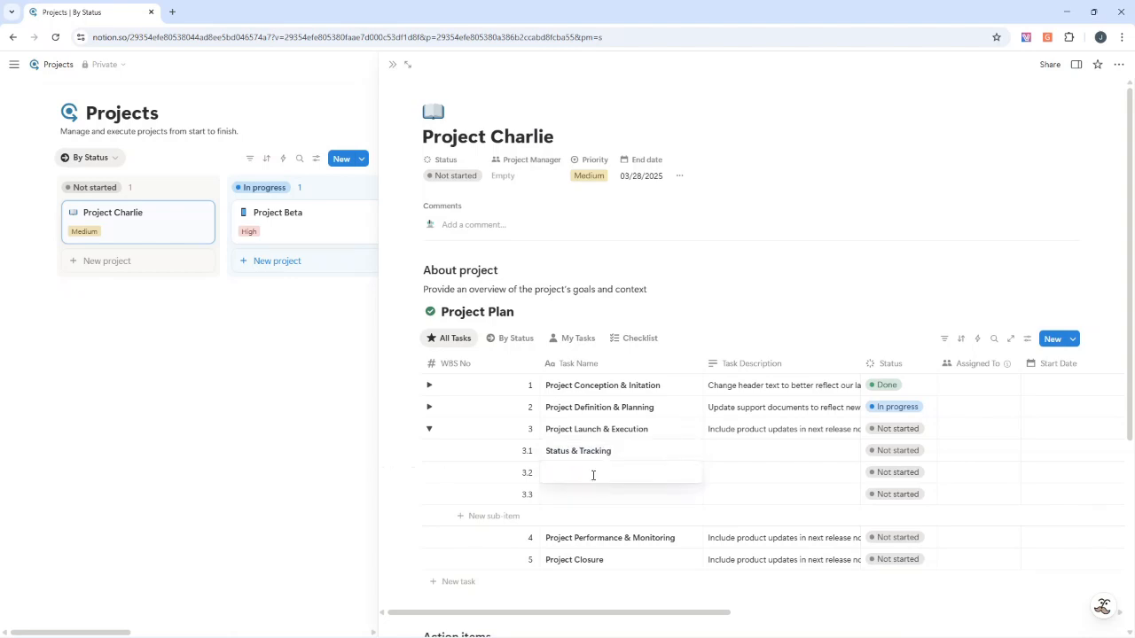
left_click(586, 493)
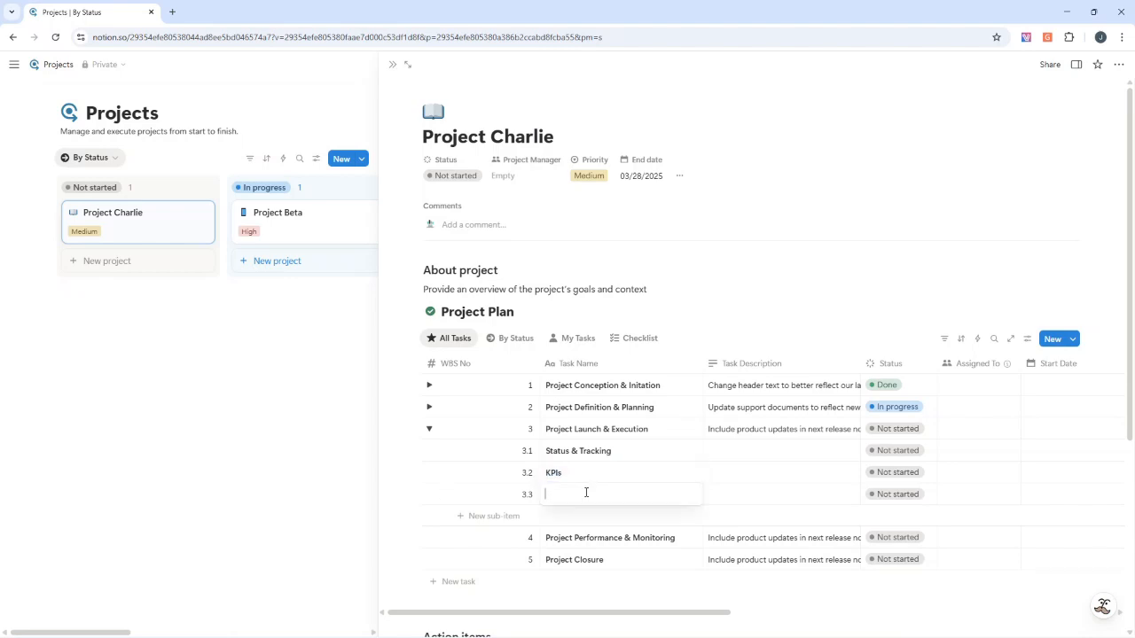
type("Project Updates")
key("Escape")
Add a sub-task named "Project Objectives" with WBS No 4.1 under Project Performance & Monitoring
left_click(431, 541)
left_click(497, 559)
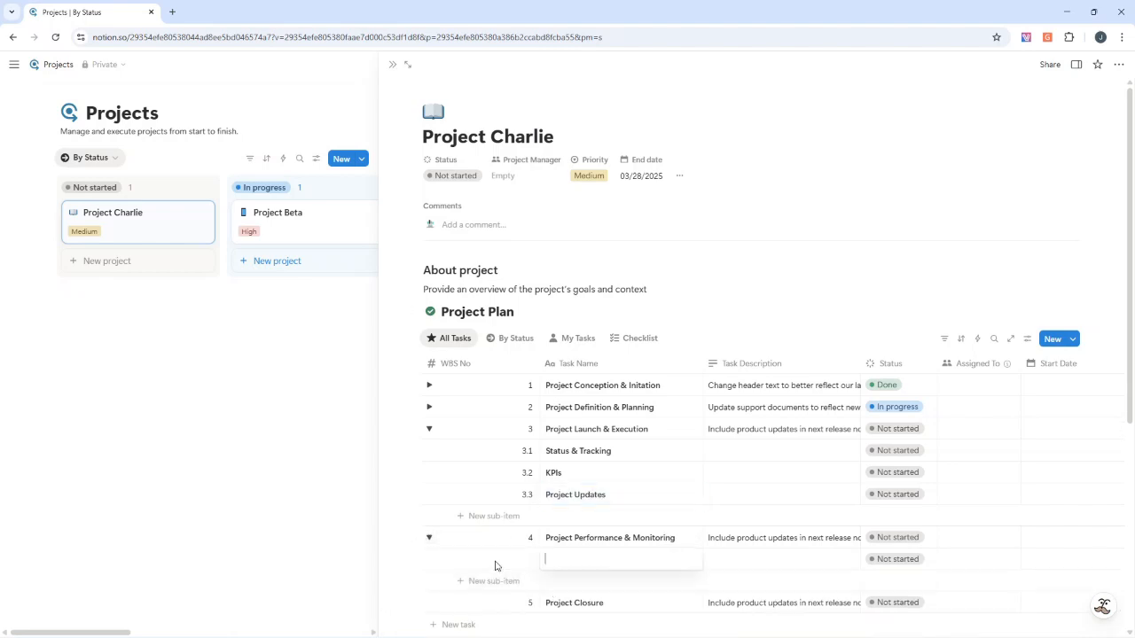
left_click(518, 559)
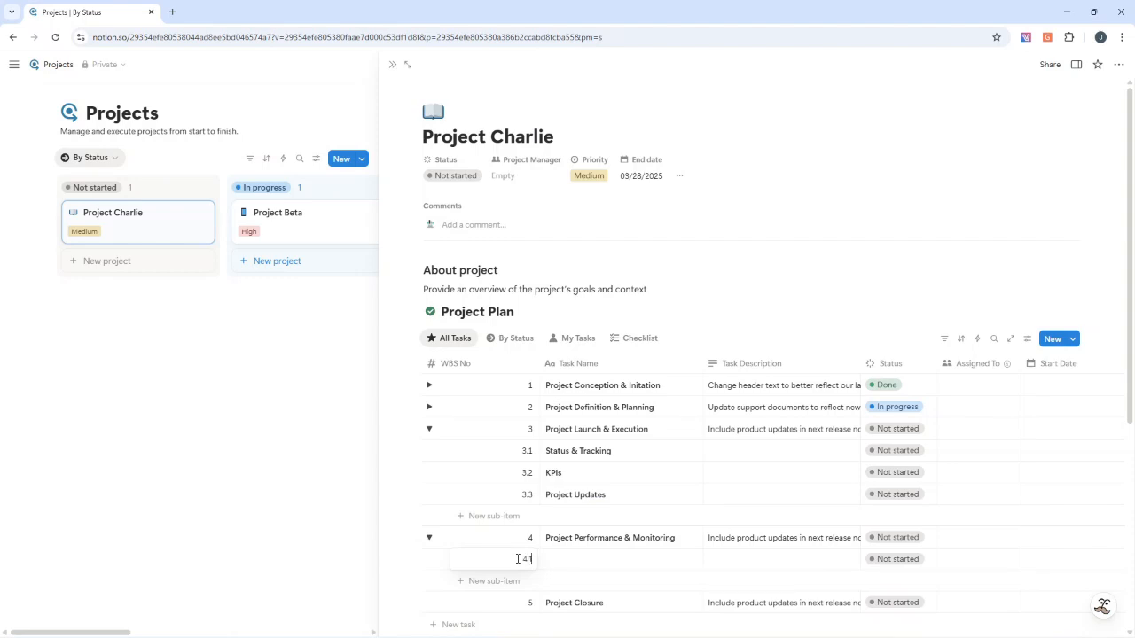
left_click(559, 558)
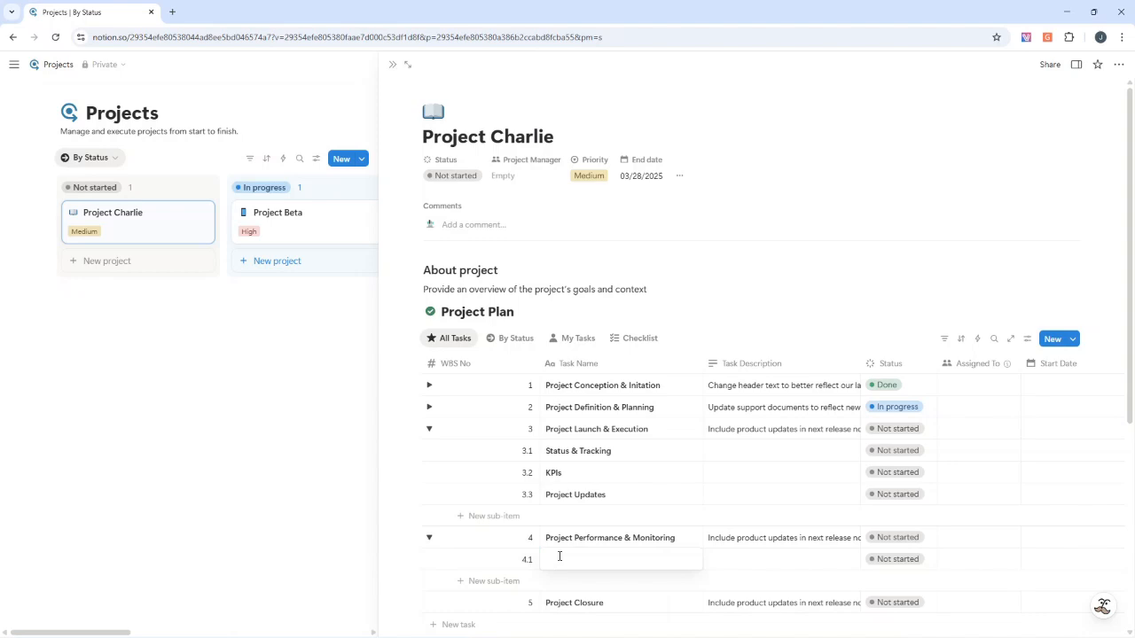
type("Project Ob")
key("BackSpace")
key("BackSpace")
key("BackSpace")
type("Objectiv")
Add sub-tasks 4.2 "Quality Deliverables" and 4.3 "Effort & Cost Tracking" under Project Performance & Monitoring
left_click(515, 580)
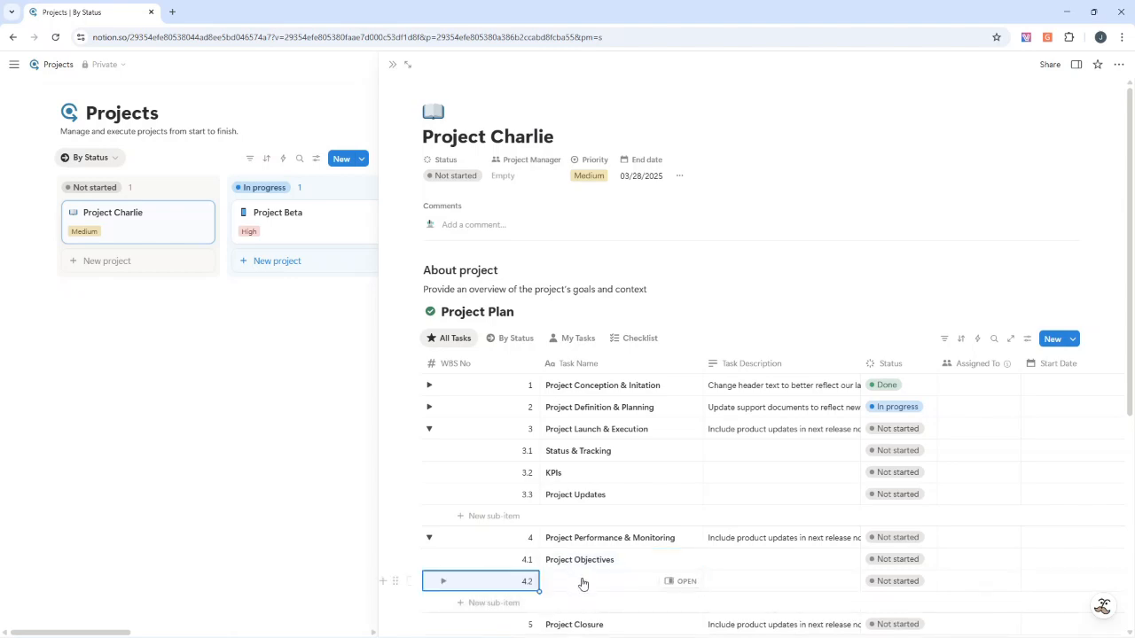
type("Quality Deliverables")
left_click(506, 605)
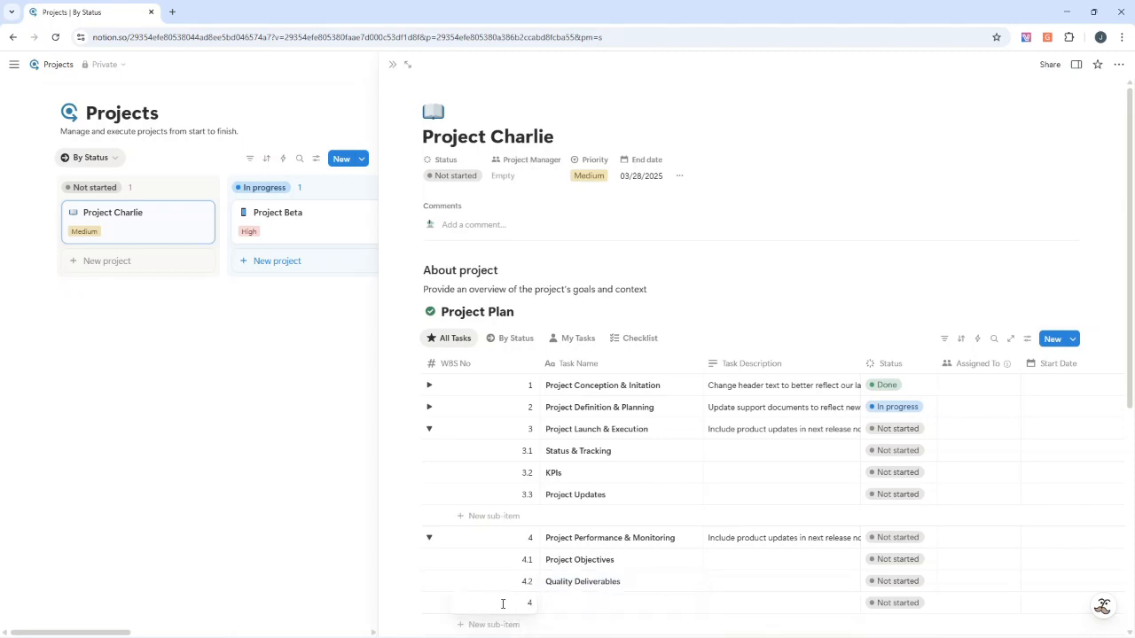
left_click(562, 601)
type("Effo")
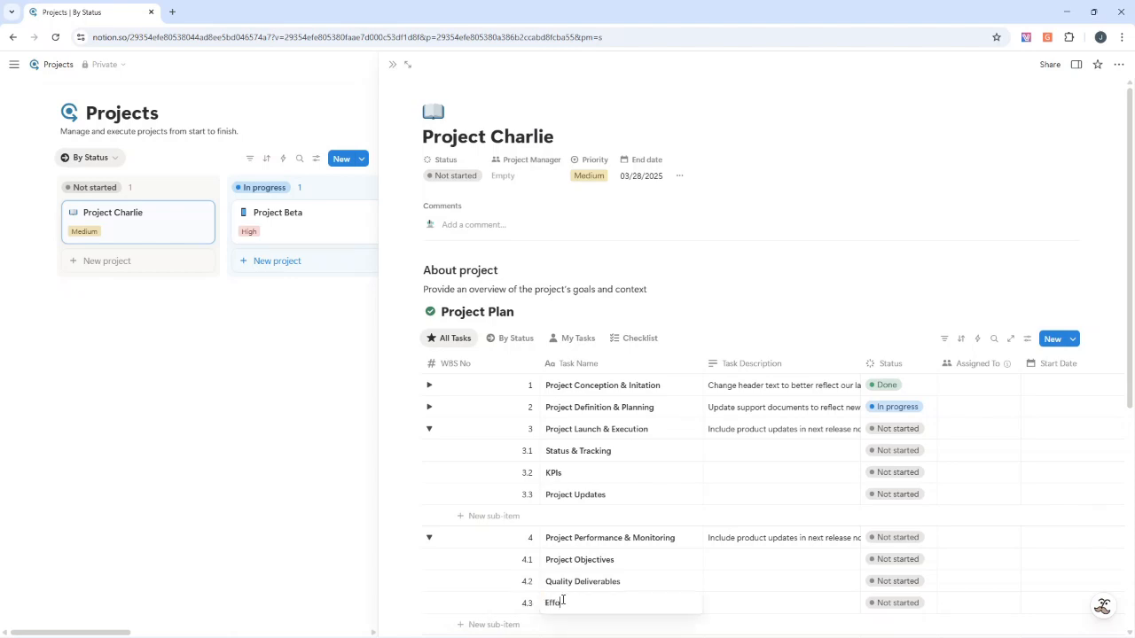
type("rt & Cost Tracking")
Collapse phases 3 and 4 and add sub-tasks "Team Closeout", "Project Assessment" and "Admin Closeout" under Project Closure
left_click(429, 430)
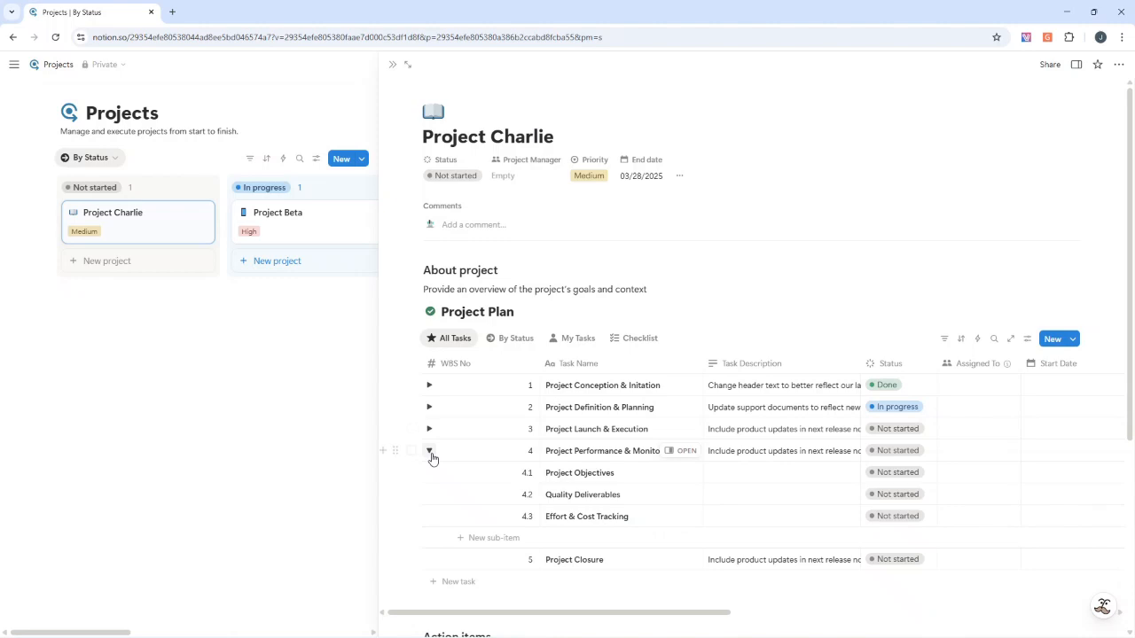
left_click(429, 452)
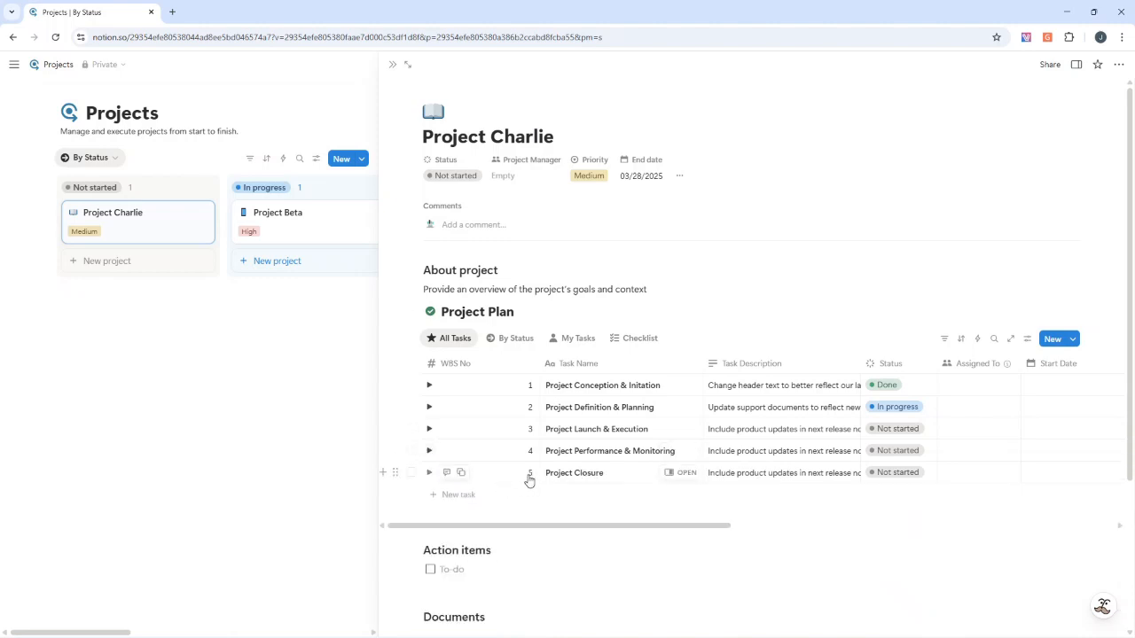
left_click(430, 473)
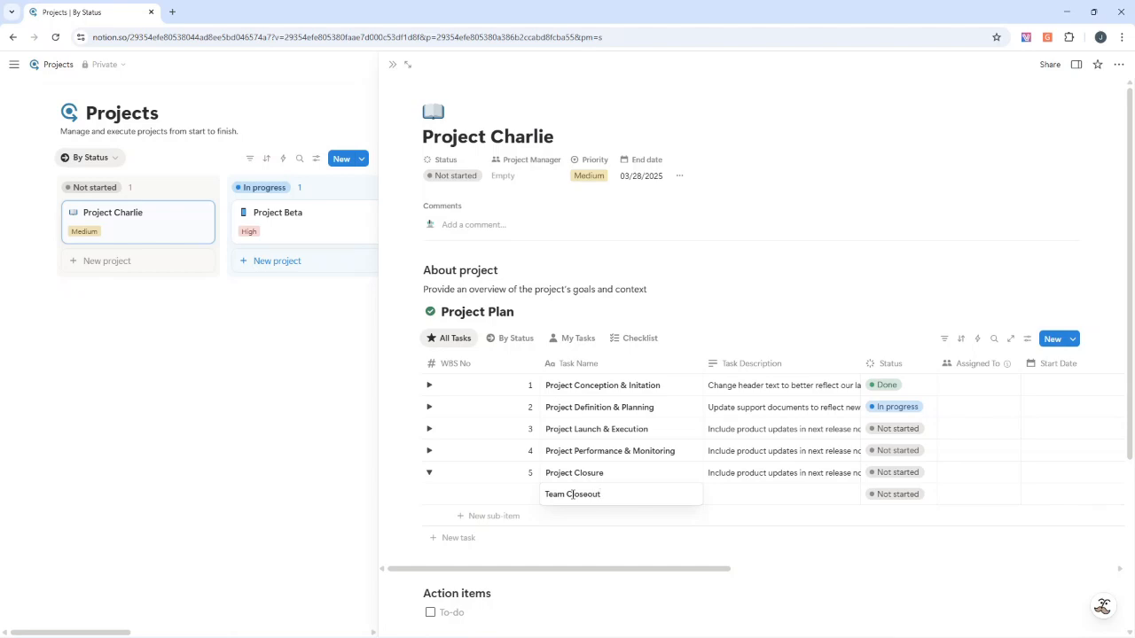
left_click(510, 518)
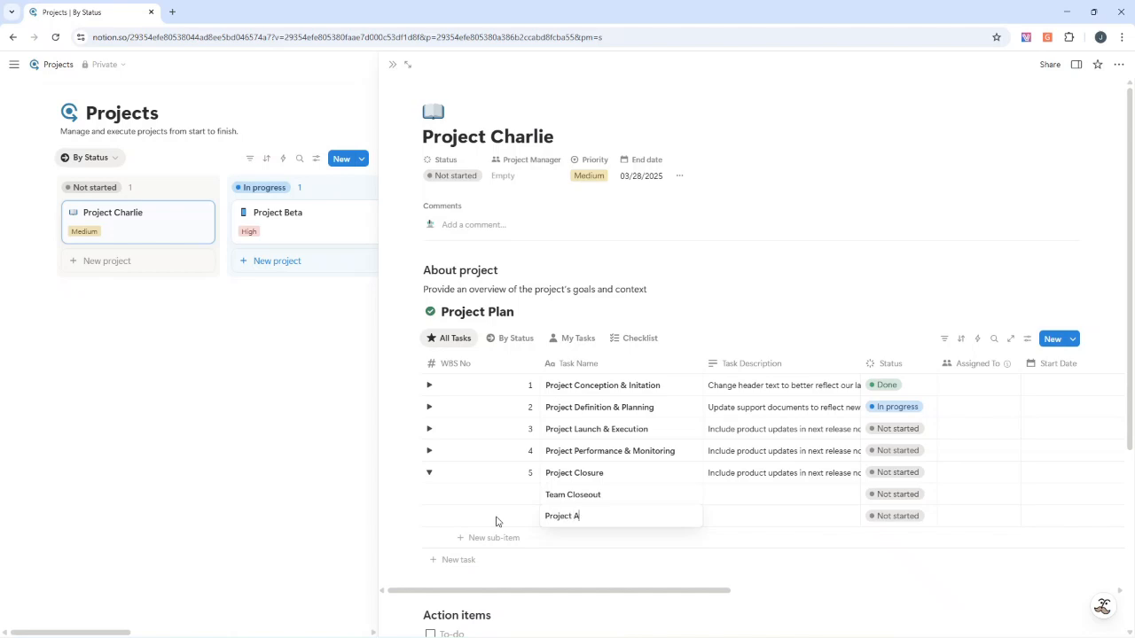
left_click(480, 545)
left_click(566, 532)
left_click(524, 539)
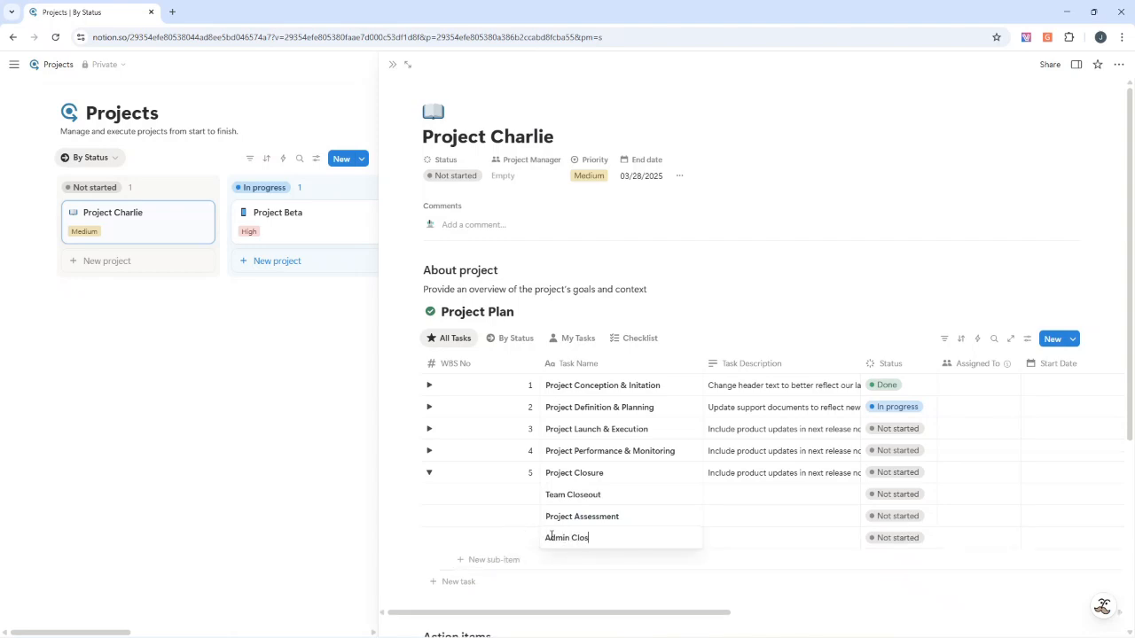
Number the Project Closure sub-tasks 5.1, 5.2 and 5.3 in WBS No order and collapse the phase
left_click(524, 494)
left_click(525, 490)
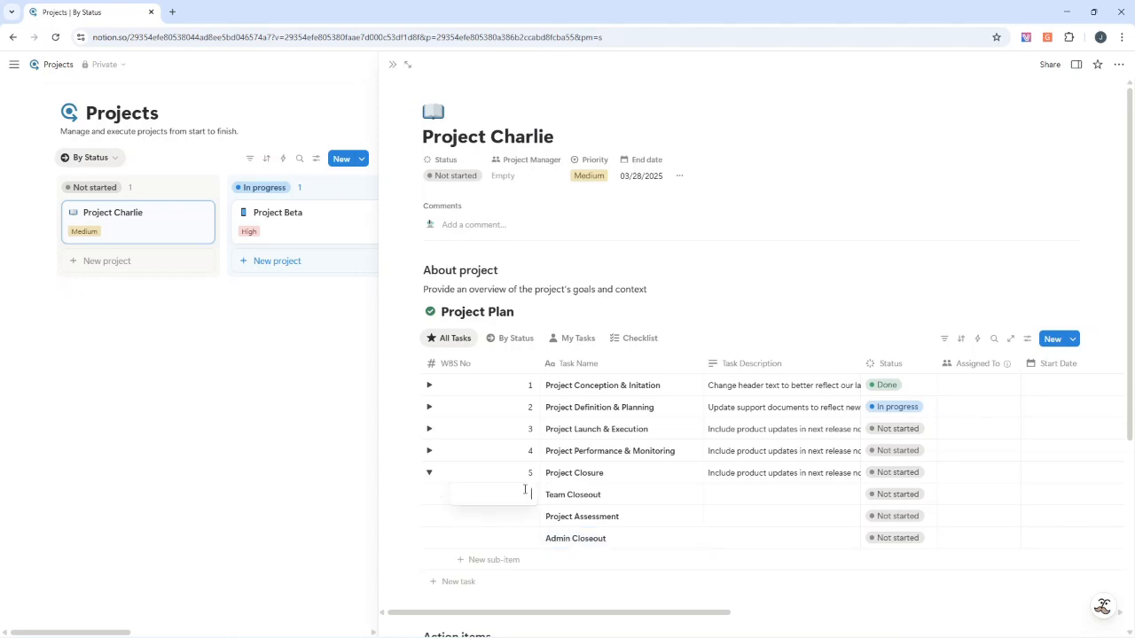
type("5.1")
key("Return")
type("5.2")
key("Return")
type("5.3")
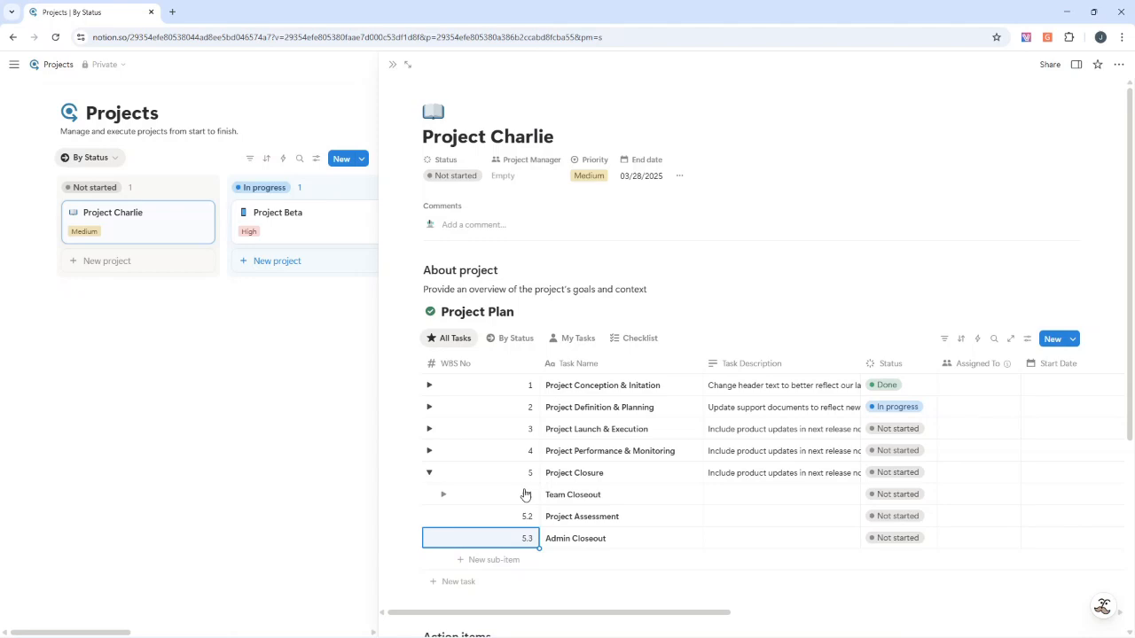
key("Return")
left_click(432, 475)
left_click_drag(491, 529, 774, 397)
left_click_drag(405, 309, 465, 311)
scroll(532, 334, "down", 2)
scroll(509, 324, "up", 2)
left_click_drag(683, 527, 499, 428)
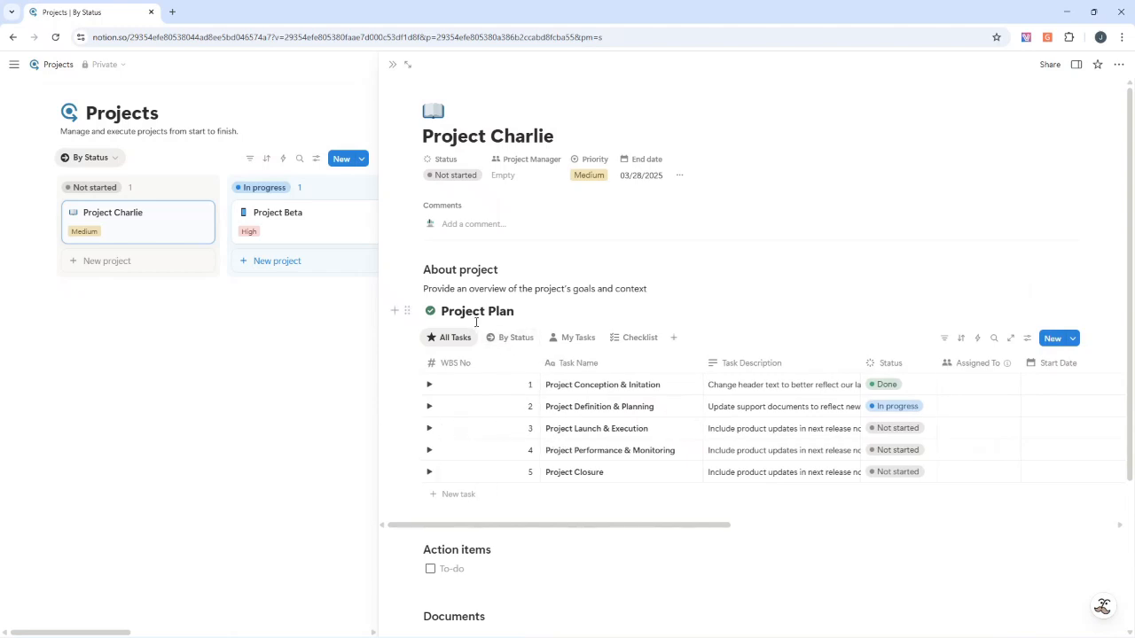
Look through the Project Plan's By Status, My Tasks and Checklist views, including Project Closure's checklist sub-tasks, and return to All Tasks
left_click(520, 341)
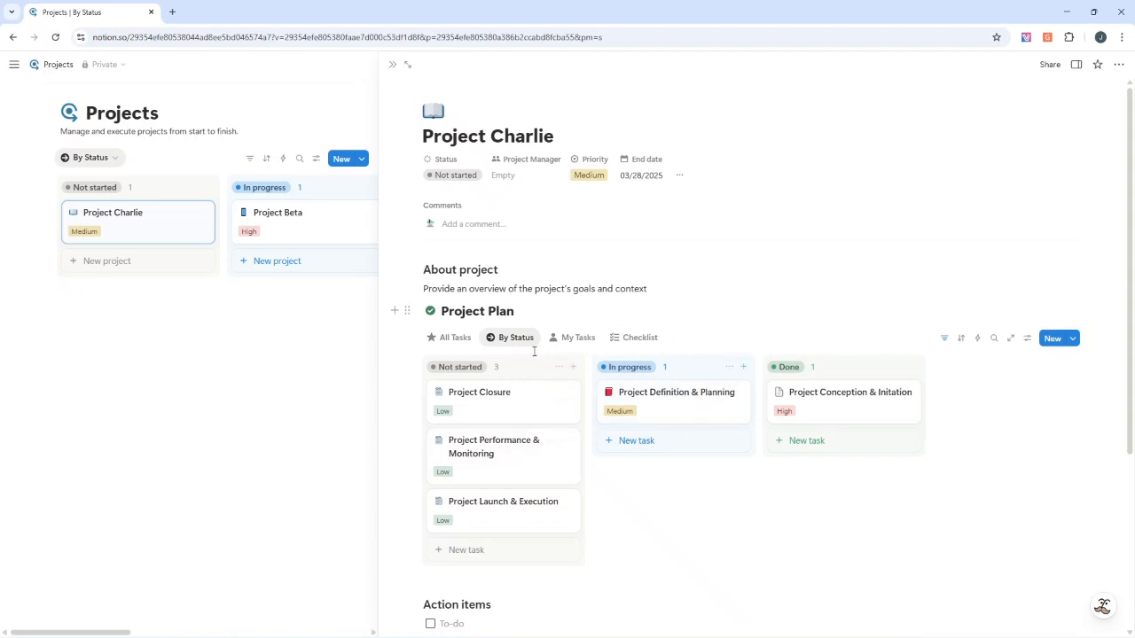
left_click(572, 344)
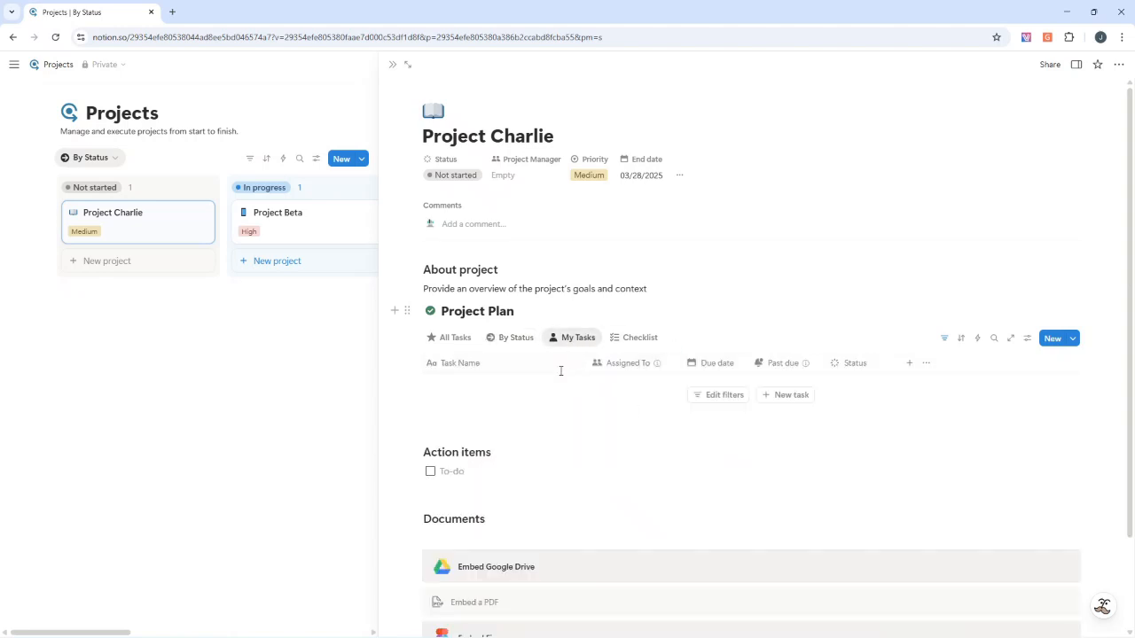
left_click(468, 341)
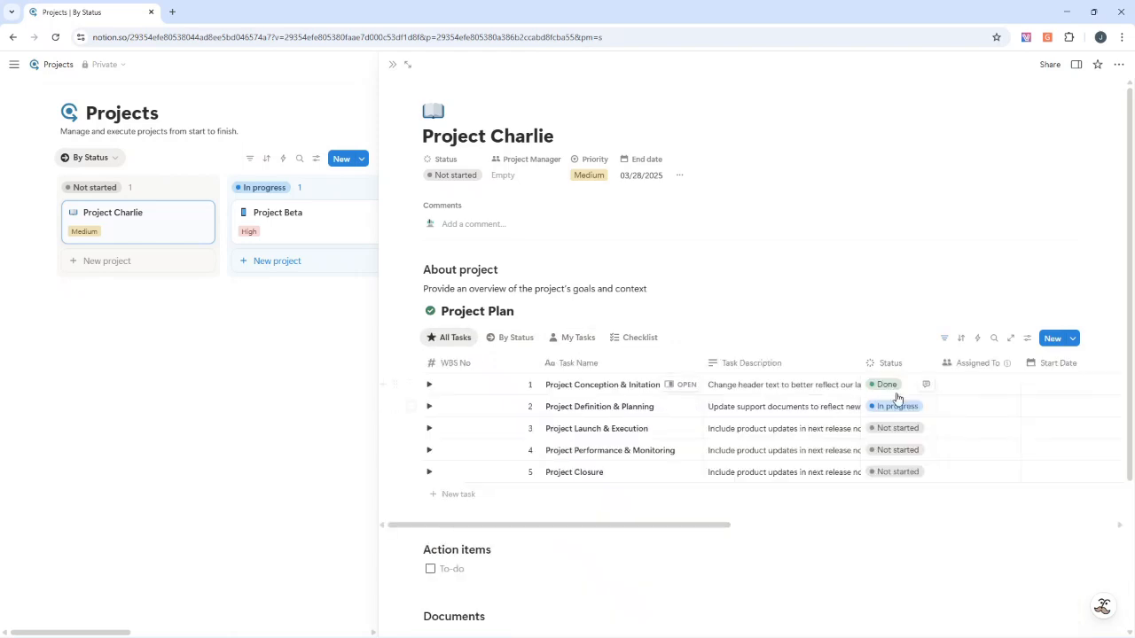
left_click(576, 344)
left_click(640, 337)
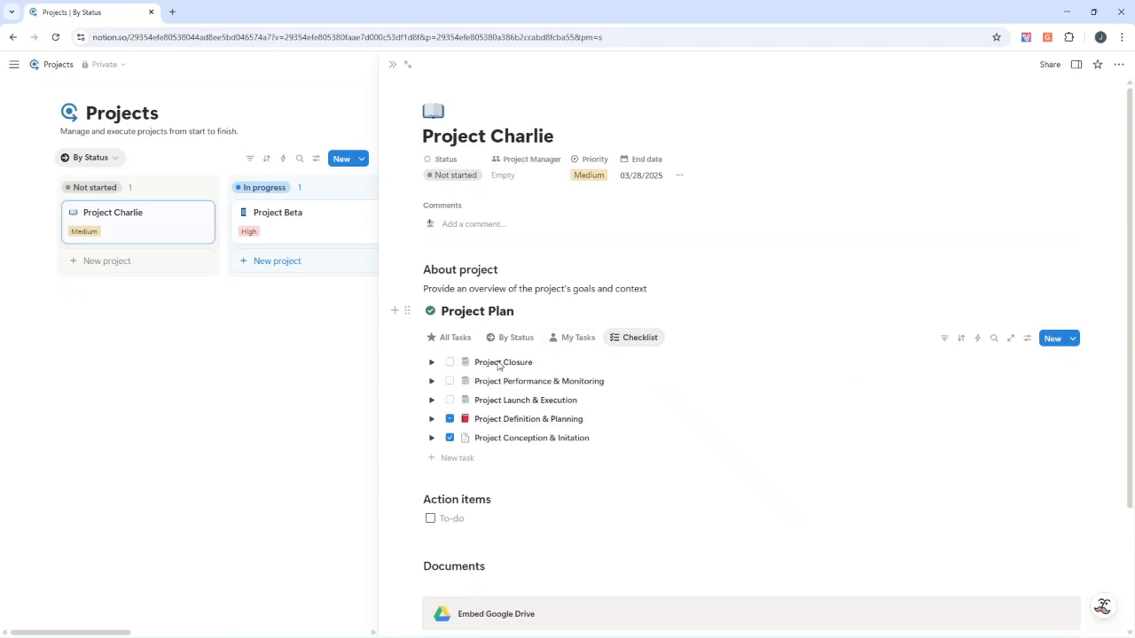
left_click(431, 363)
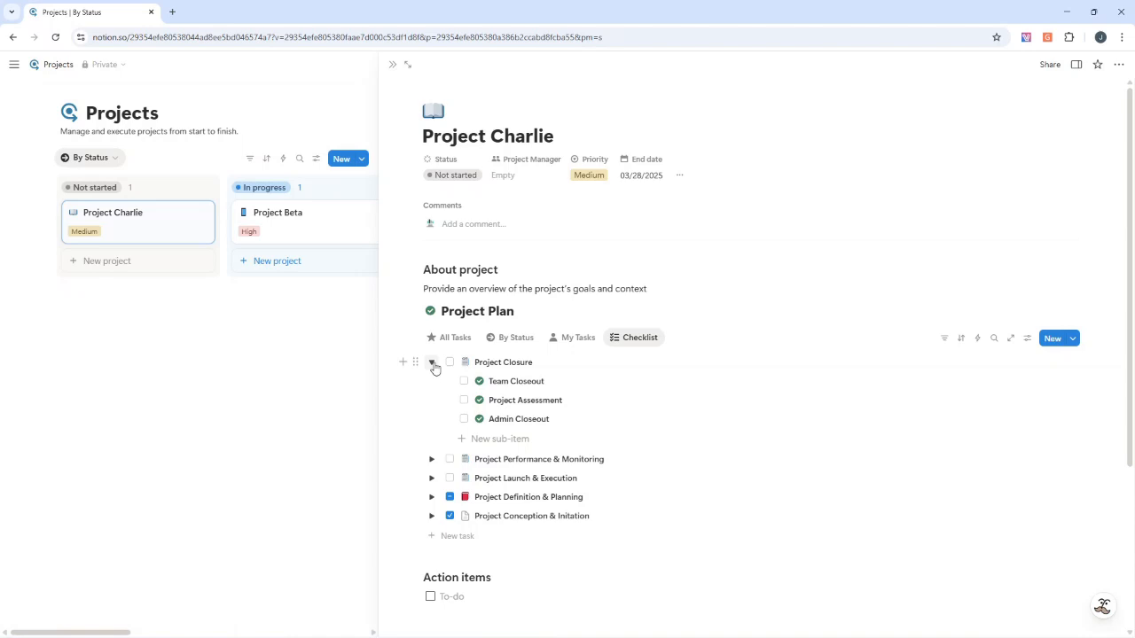
left_click(432, 363)
left_click(452, 338)
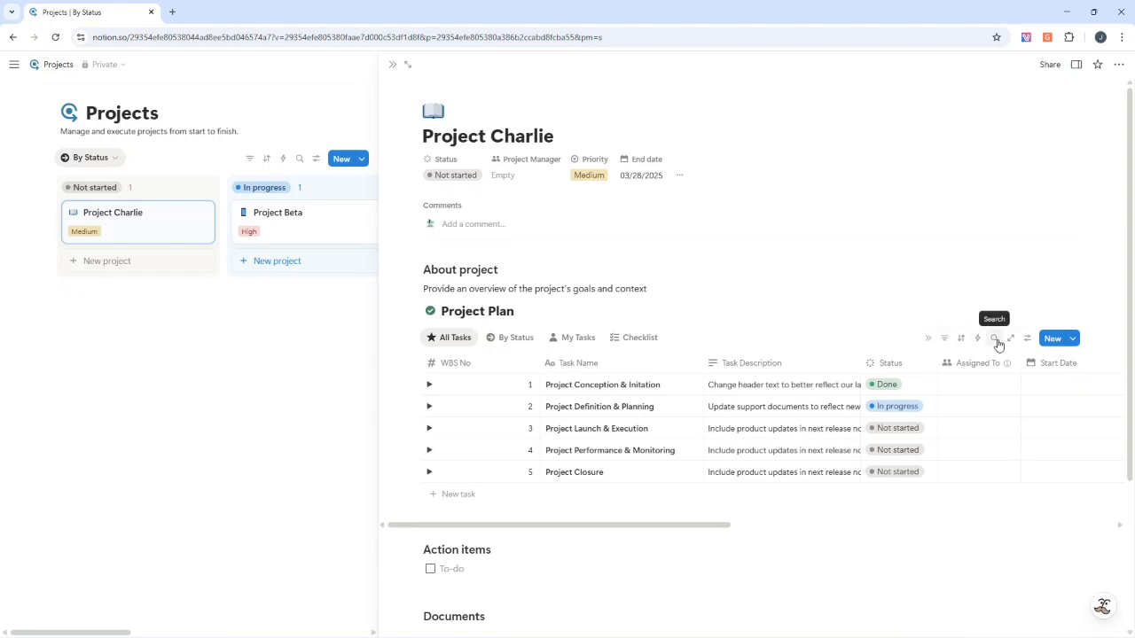
Examine the All Tasks view settings, including the layout choices and additional settings, and the templates available for new tasks
left_click(1026, 338)
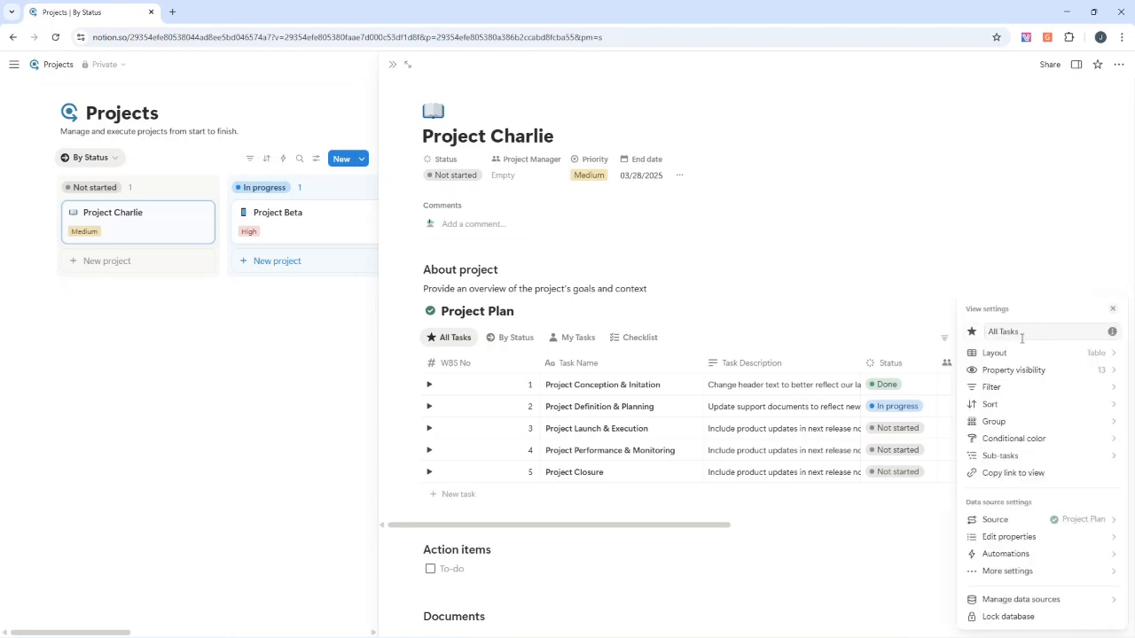
left_click(1020, 354)
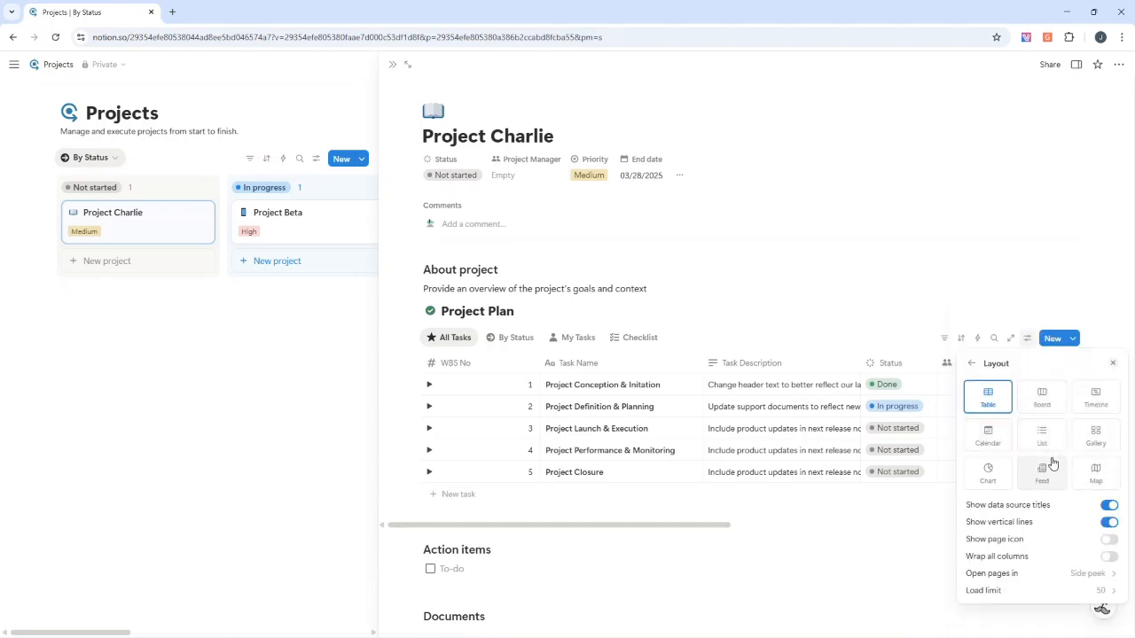
left_click(973, 363)
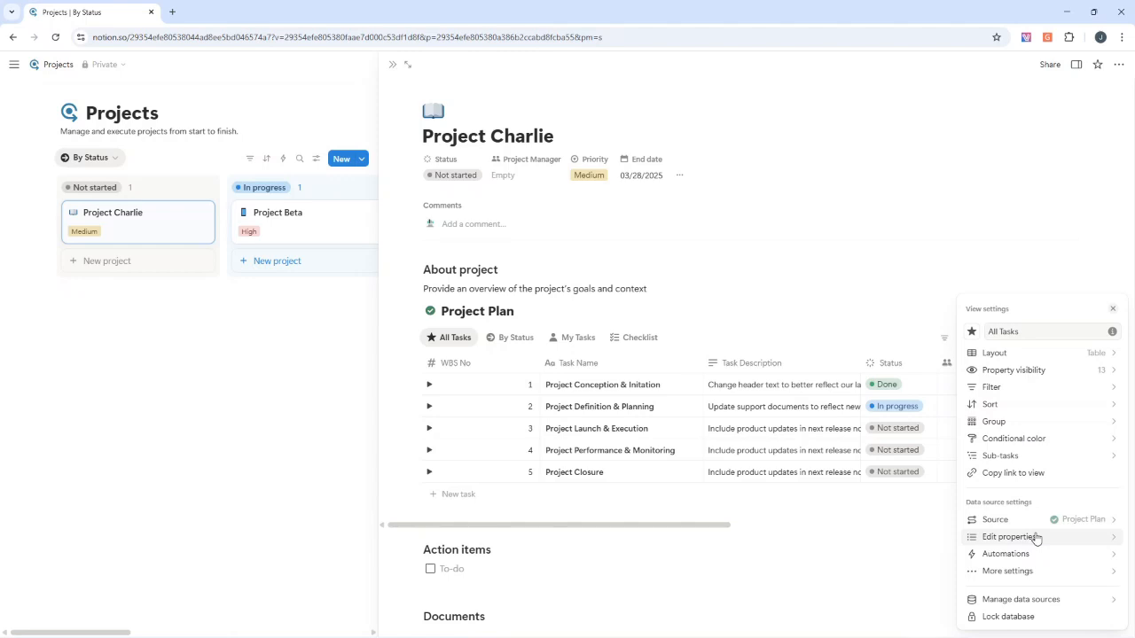
left_click(1019, 574)
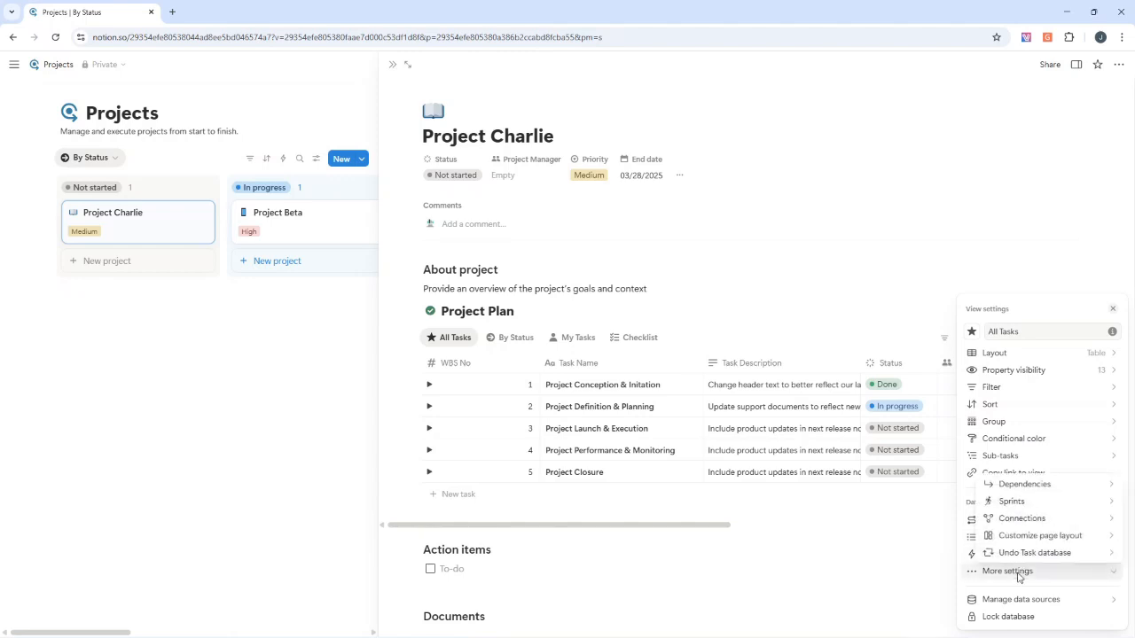
left_click(906, 305)
left_click(1072, 339)
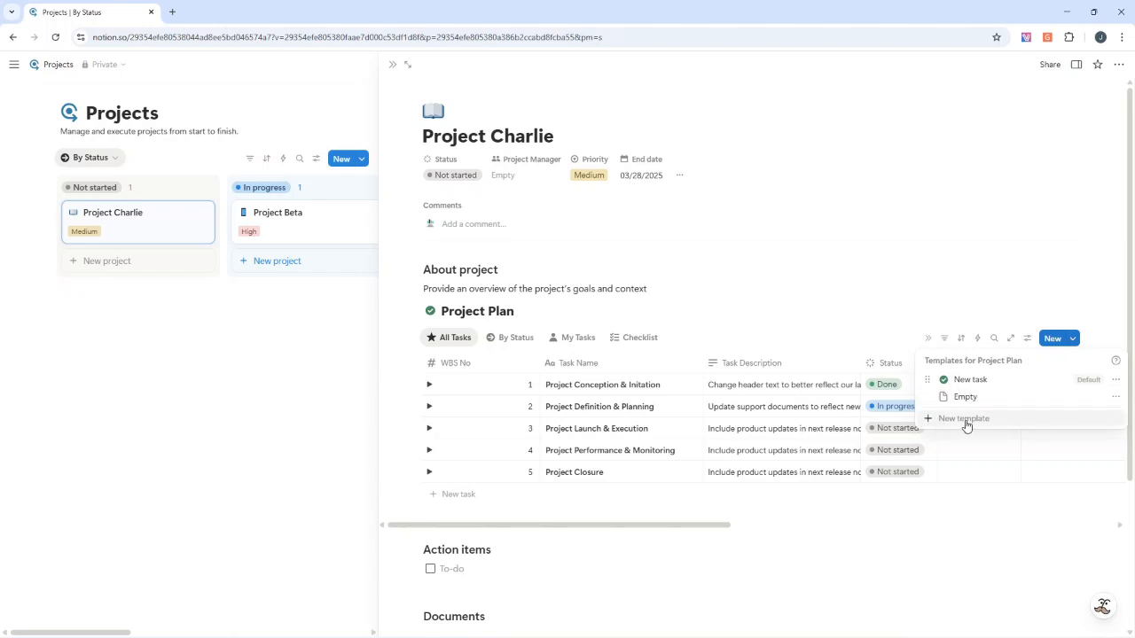
left_click(879, 284)
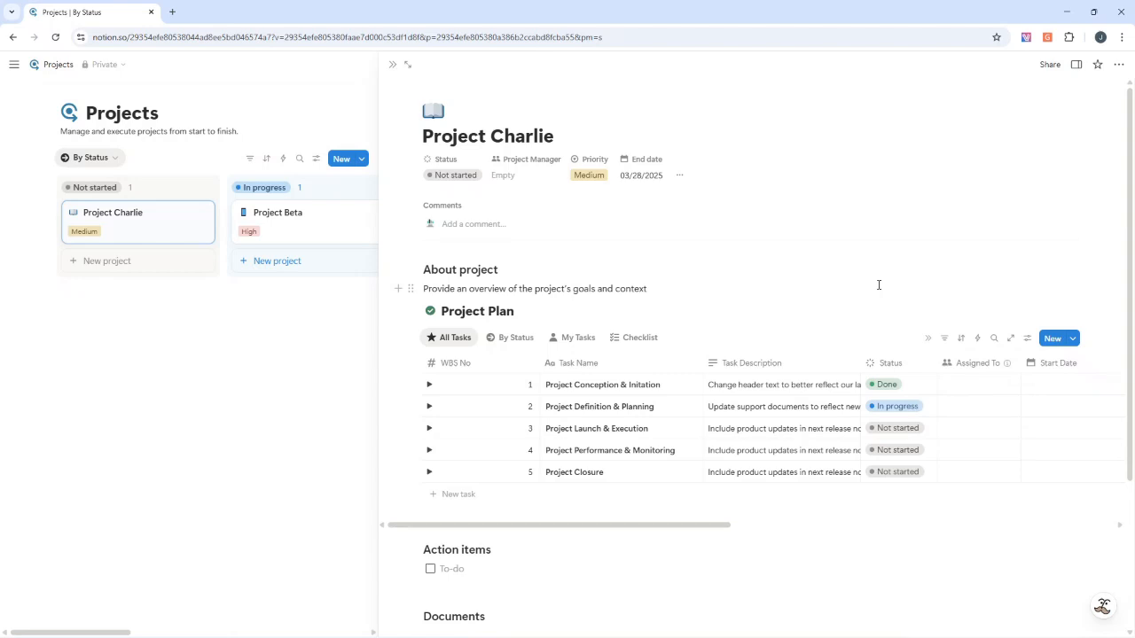